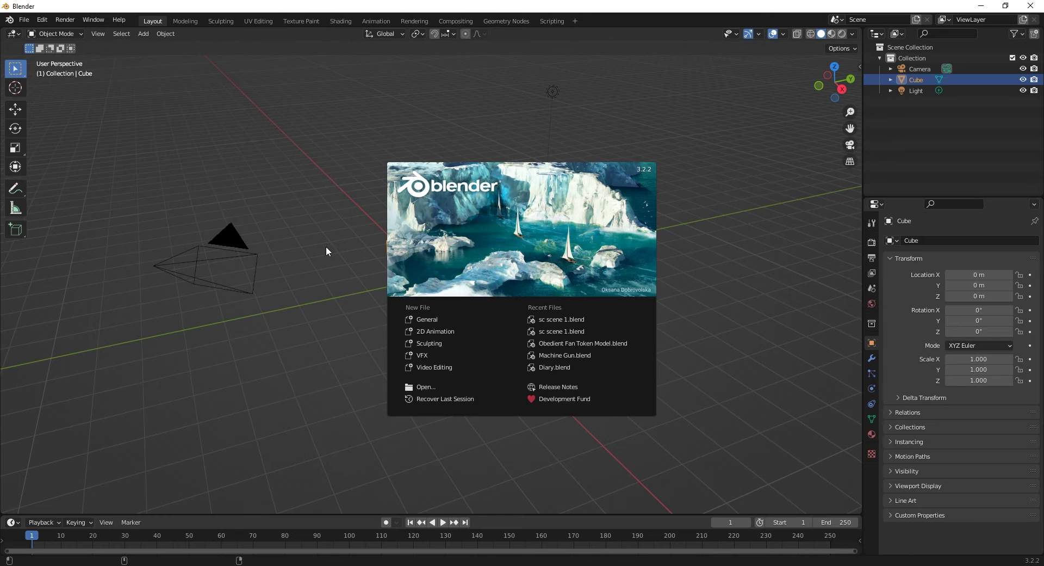
Step: Dismiss the splash screen and start the Shortcut VUr on-screen key display
left_click(326, 249)
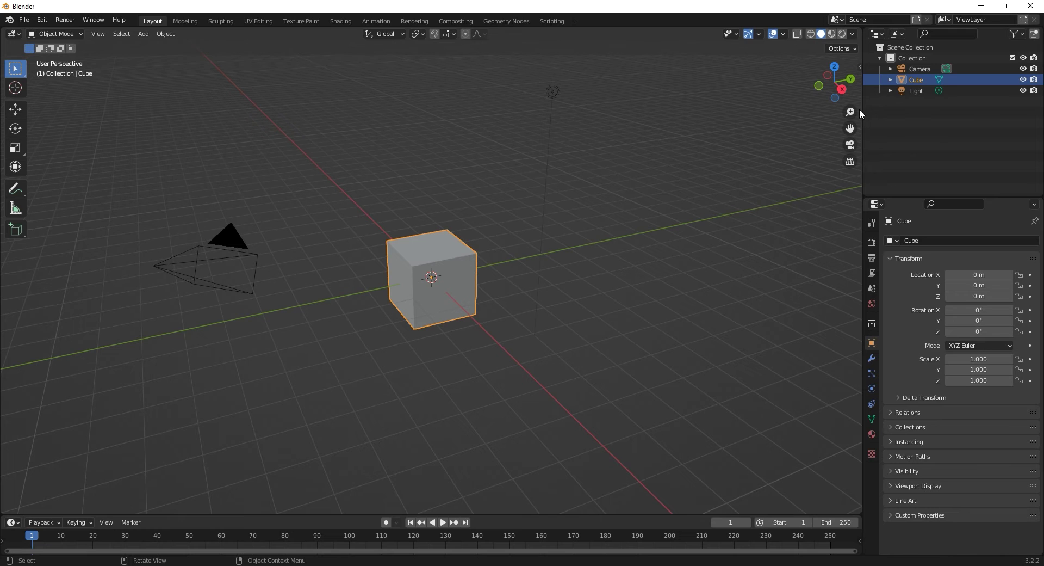
key("n")
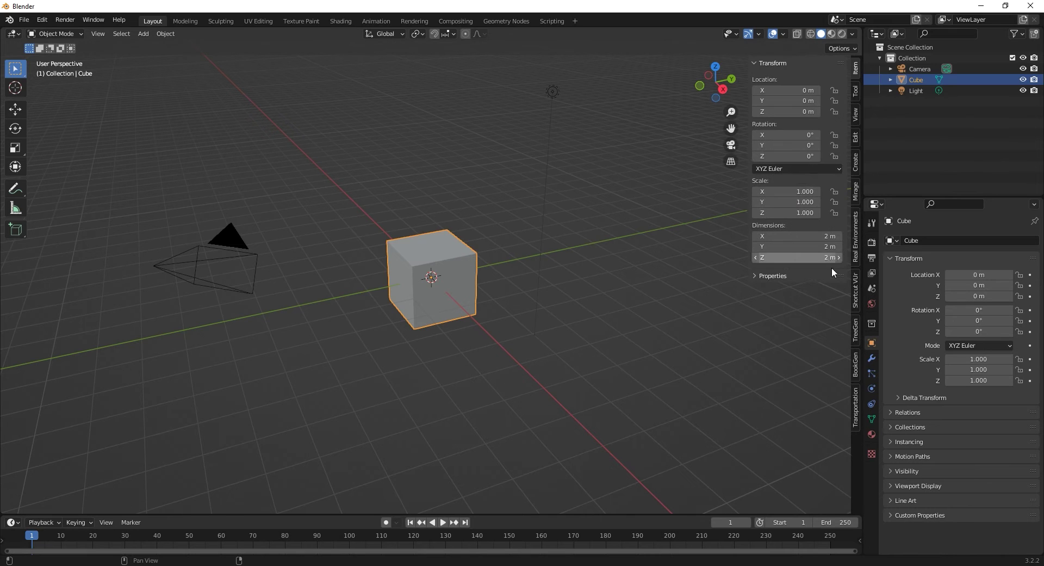
left_click(855, 290)
left_click(788, 79)
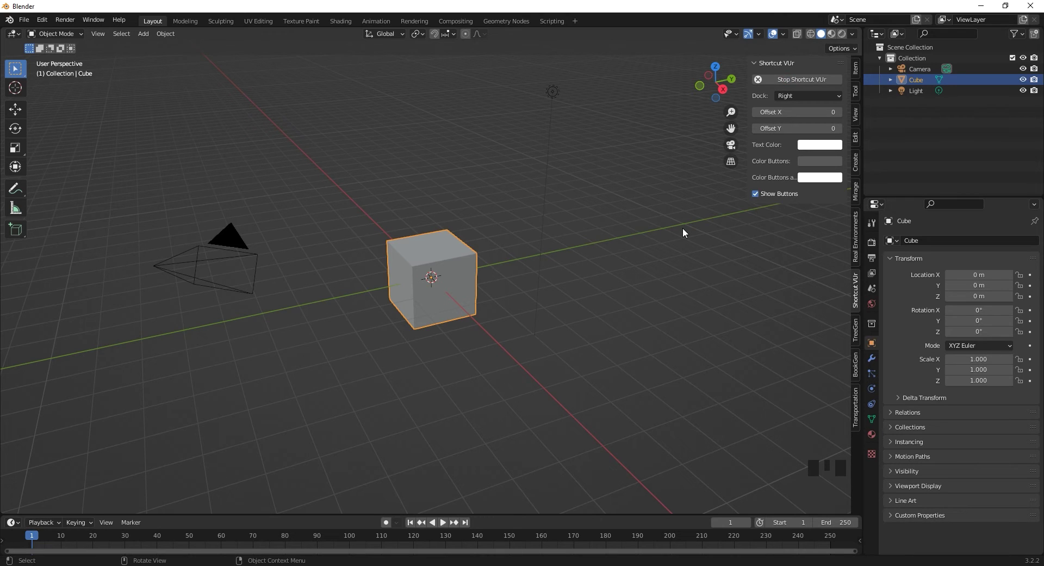
key("n")
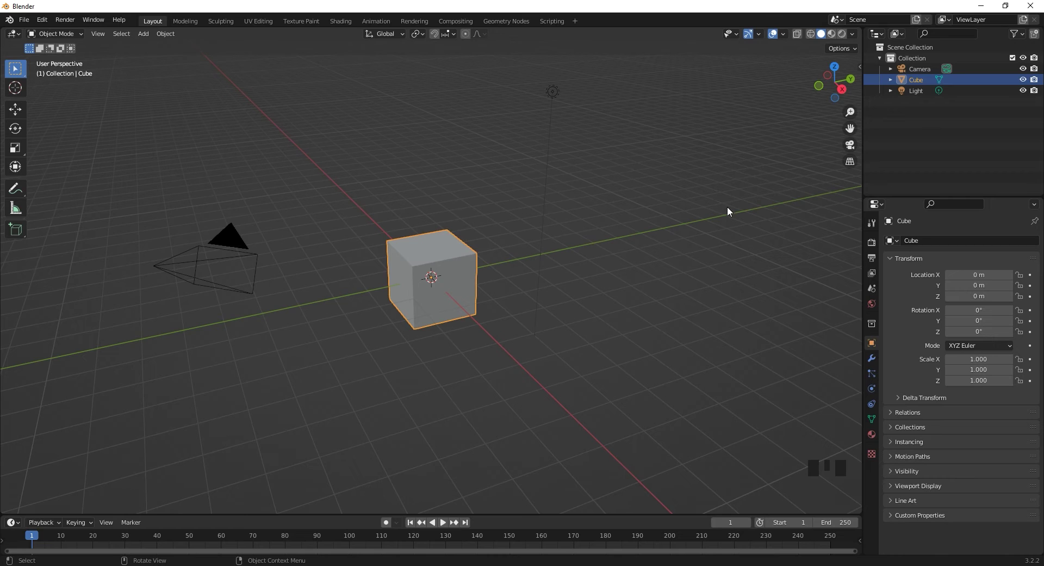
Step: Show the default cube's transform and dimension values, and try scaling the cube freely
key("n")
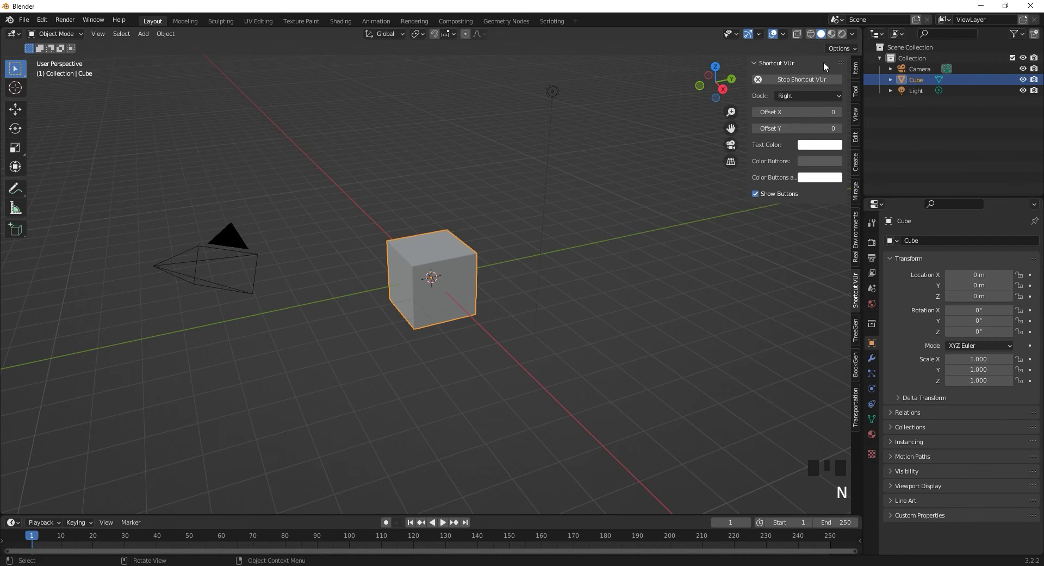
left_click(856, 68)
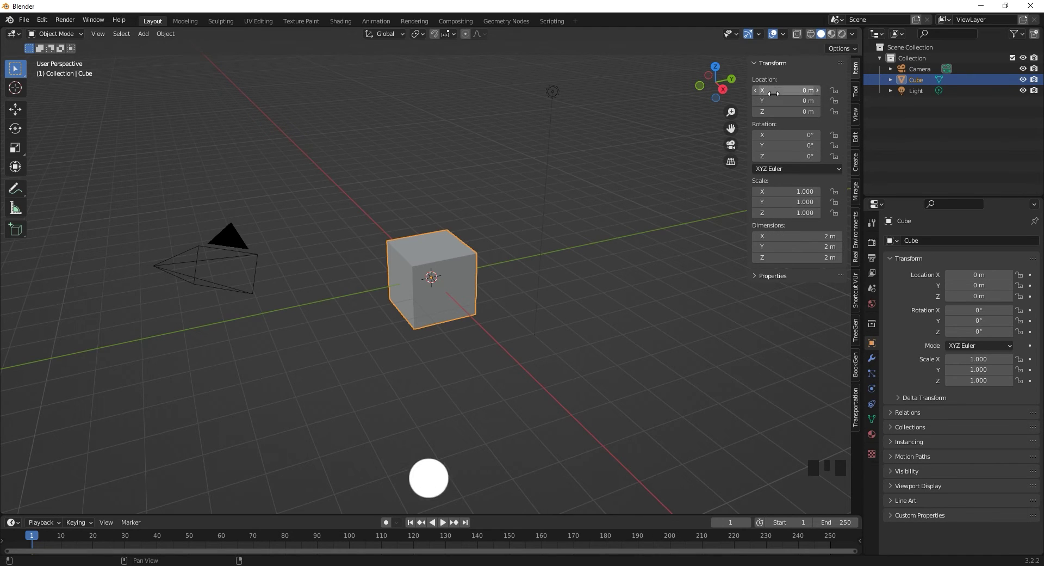
key("s")
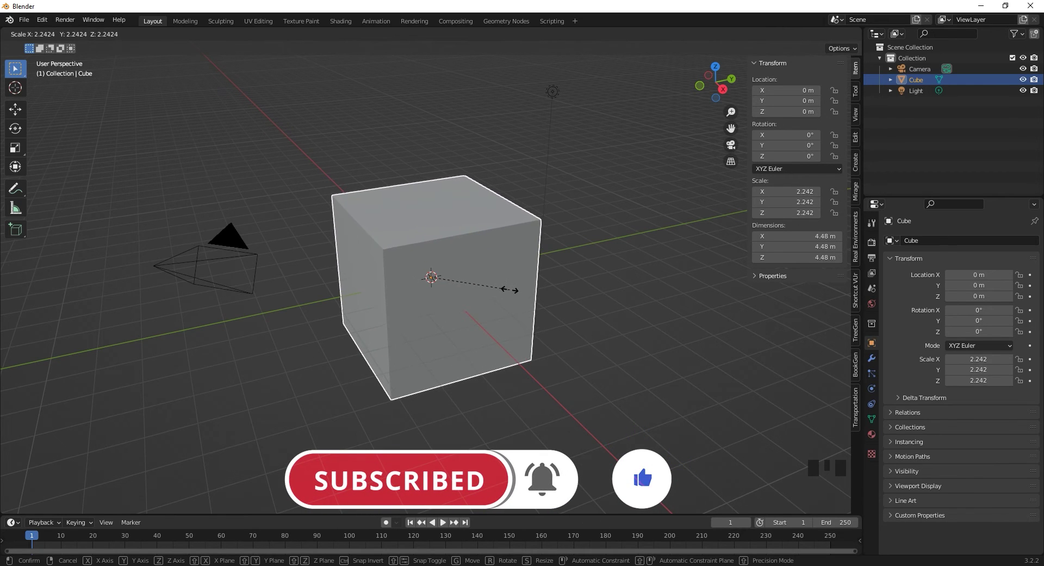
right_click(510, 290)
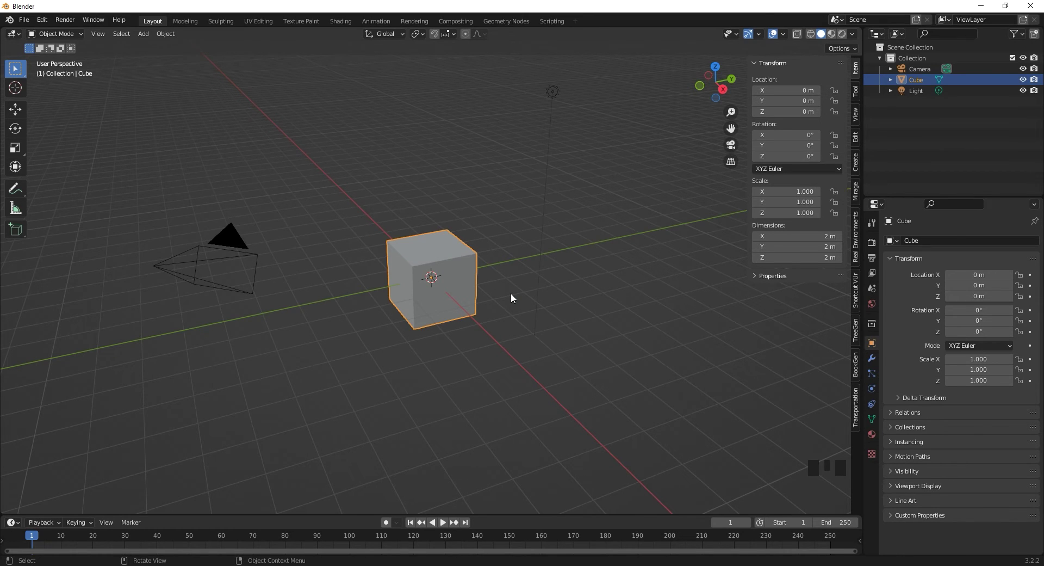
Step: Set the default cube's dimensions to X 1.1 m, Y 0.5 m and Z 0.03 m to form a flat tabletop
left_click(803, 235)
type("1.1")
key("Return")
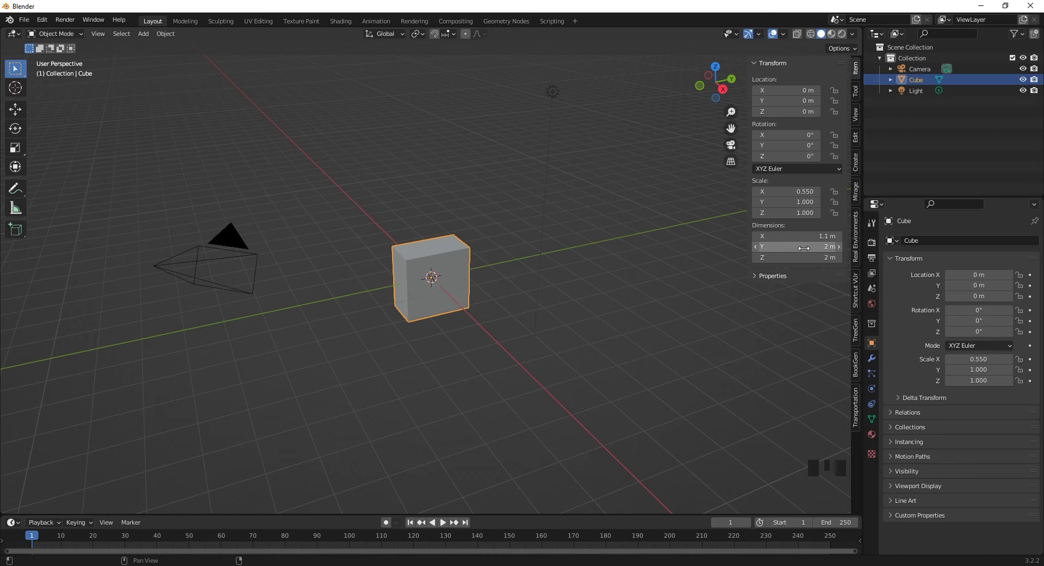
left_click(804, 248)
type("0.5")
key("Return")
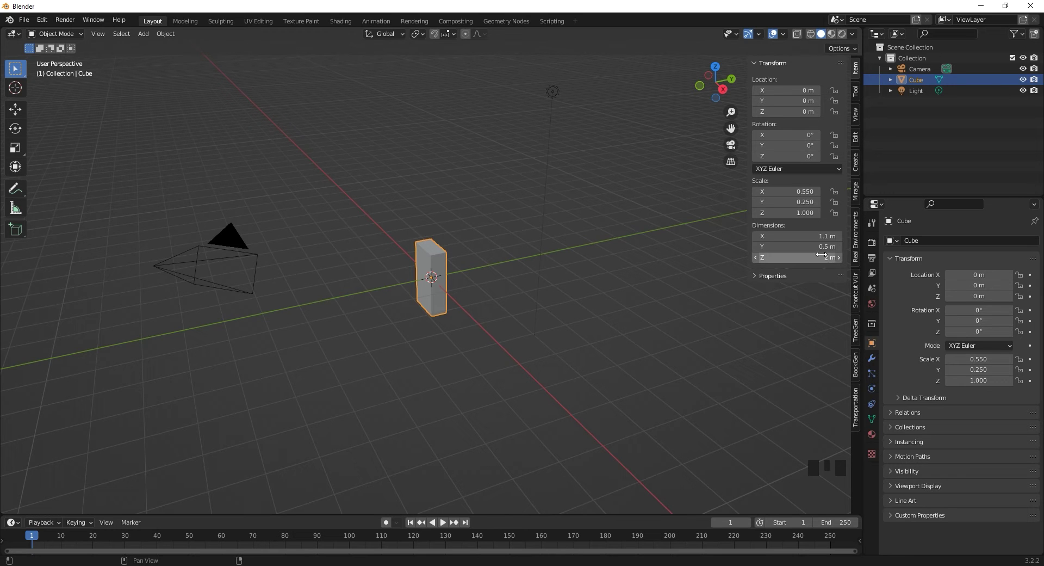
left_click(821, 257)
type("0.03")
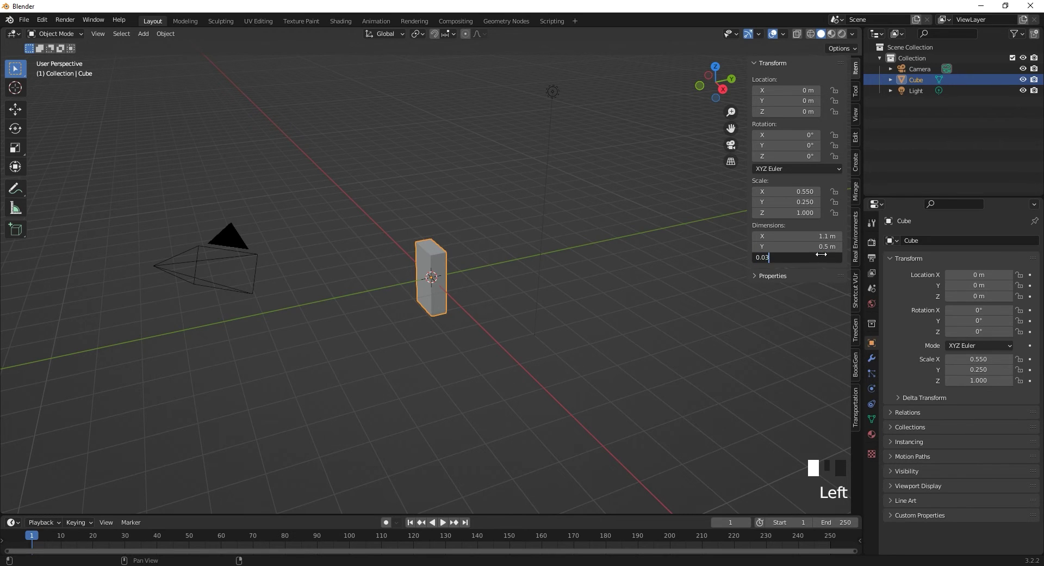
key("Return")
Step: Raise the flat tabletop slab along the Z axis to about 0.415 m
scroll(445, 280, "up", 4)
scroll(445, 281, "up", 8)
middle_click_drag(415, 293, 496, 310)
scroll(496, 310, "down", 1)
key("g")
key("z")
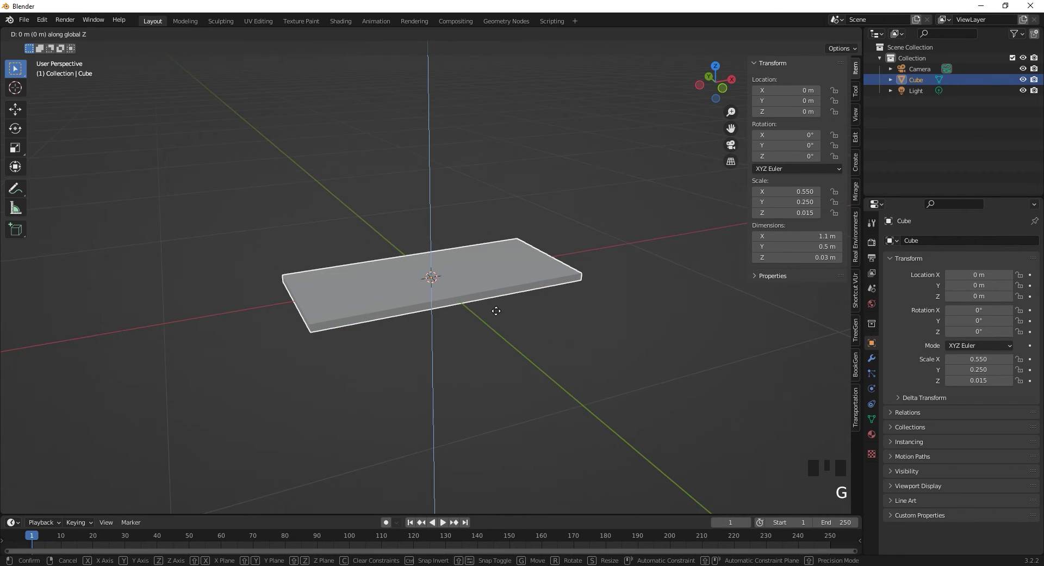
left_click(482, 209)
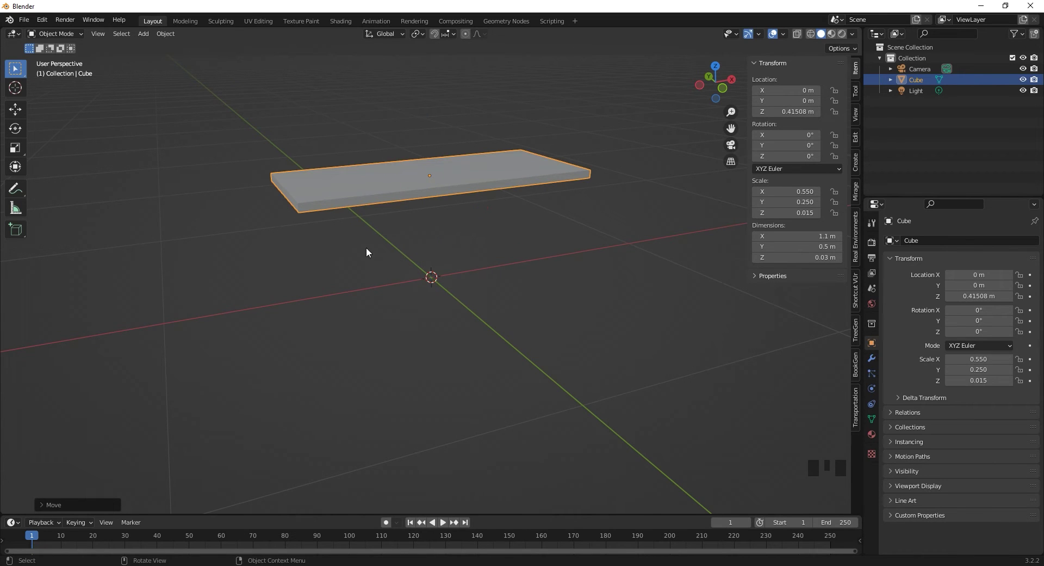
Step: Add a new cube mesh at the world origin beneath the raised tabletop
middle_click_drag(382, 257, 576, 229)
middle_click_drag(503, 233, 643, 244)
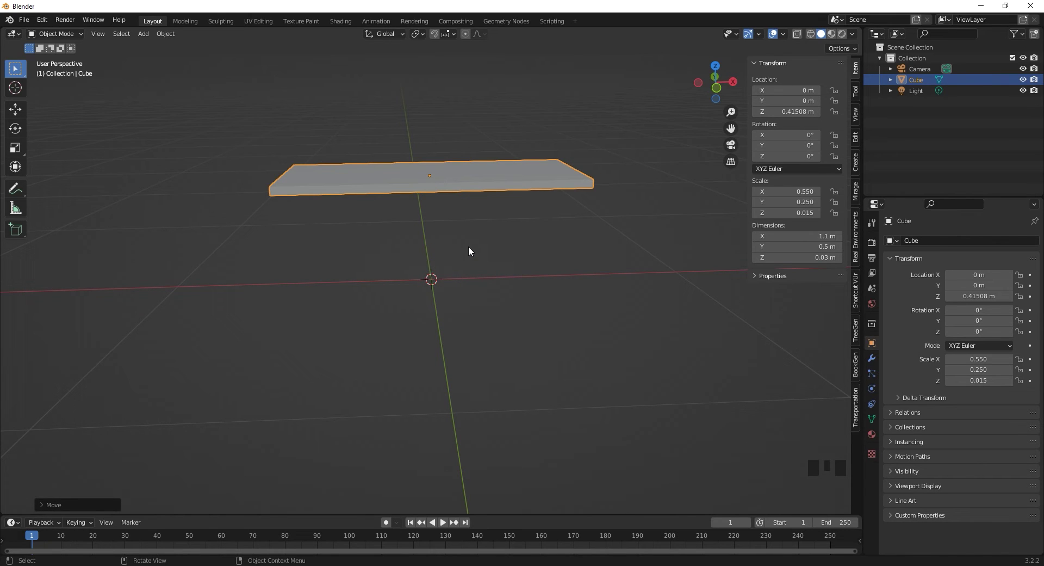
middle_click_drag(468, 250, 436, 308, "shift")
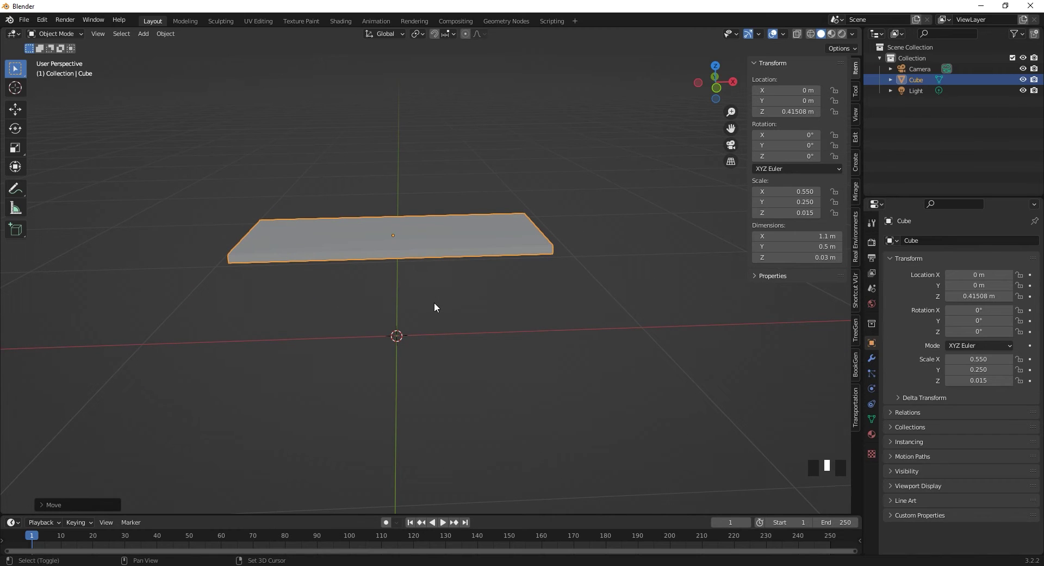
key("shift+a")
mouse_move(434, 303)
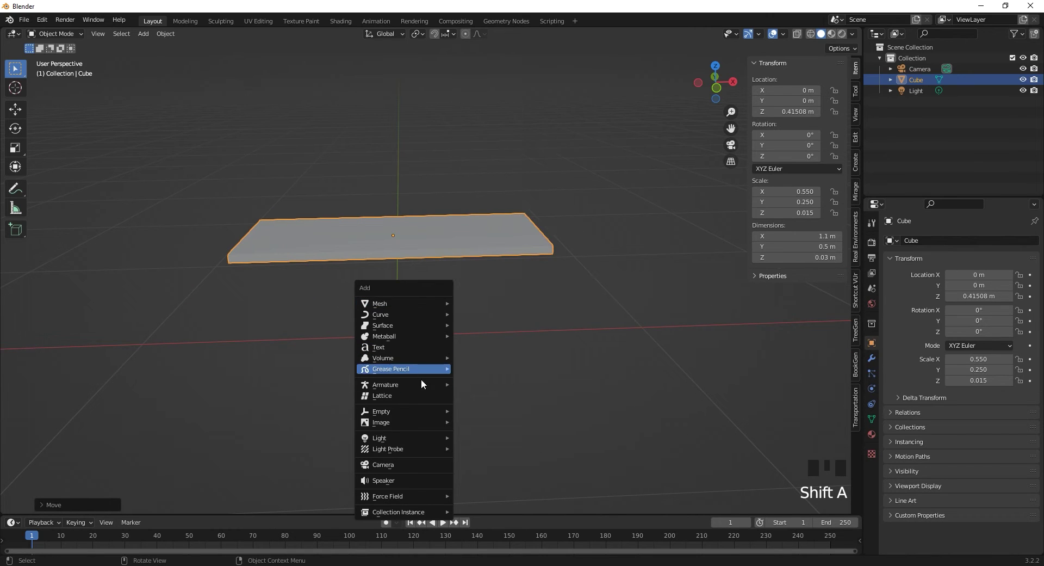
mouse_move(399, 305)
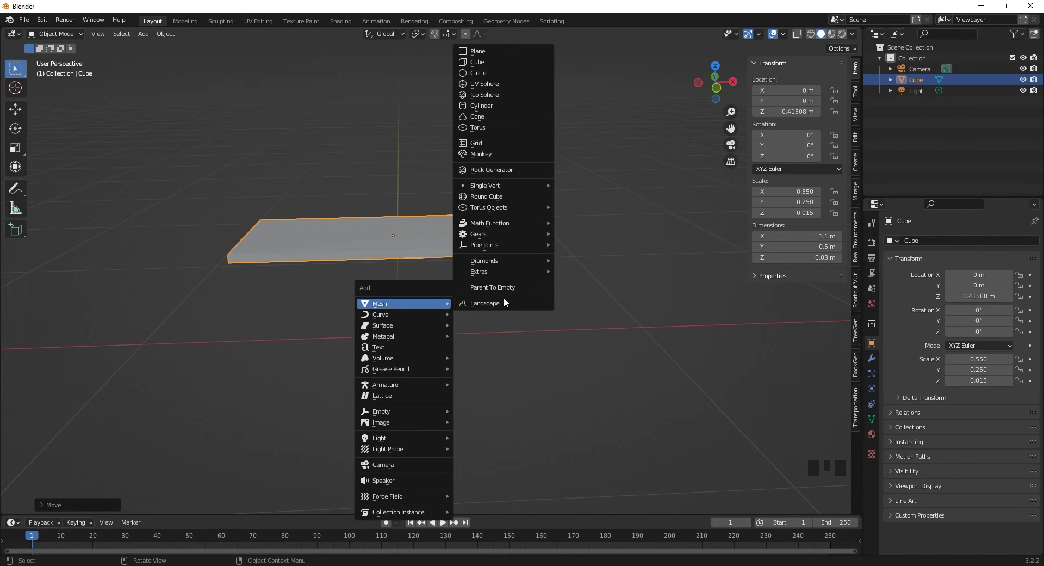
left_click(494, 62)
Step: Set the new cube's dimensions to X 0.035 m, Y 0.5 m and Z 0.7 m to form a vertical side panel
scroll(443, 230, "down", 5)
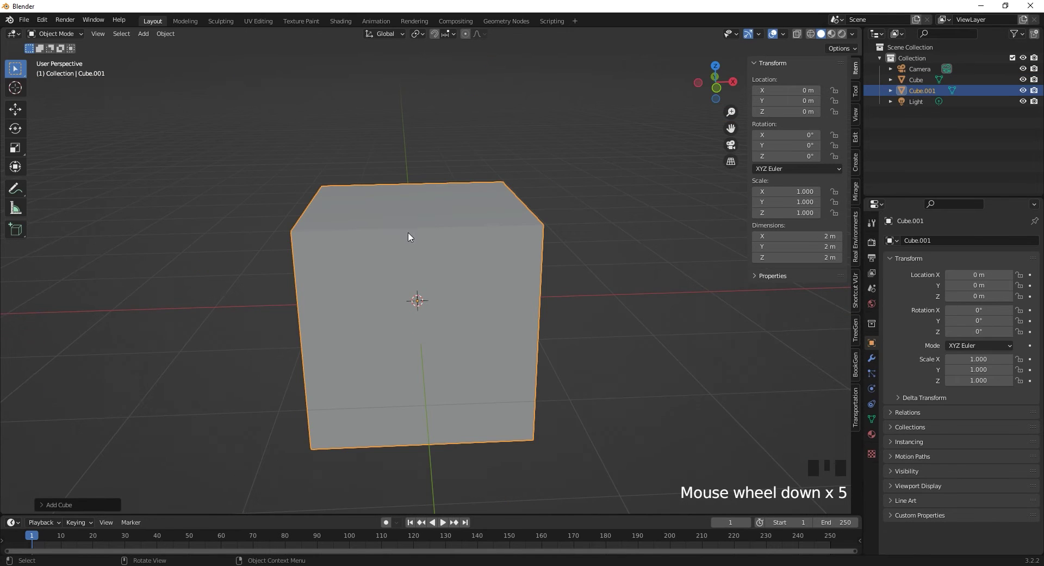
middle_click_drag(353, 266, 478, 240)
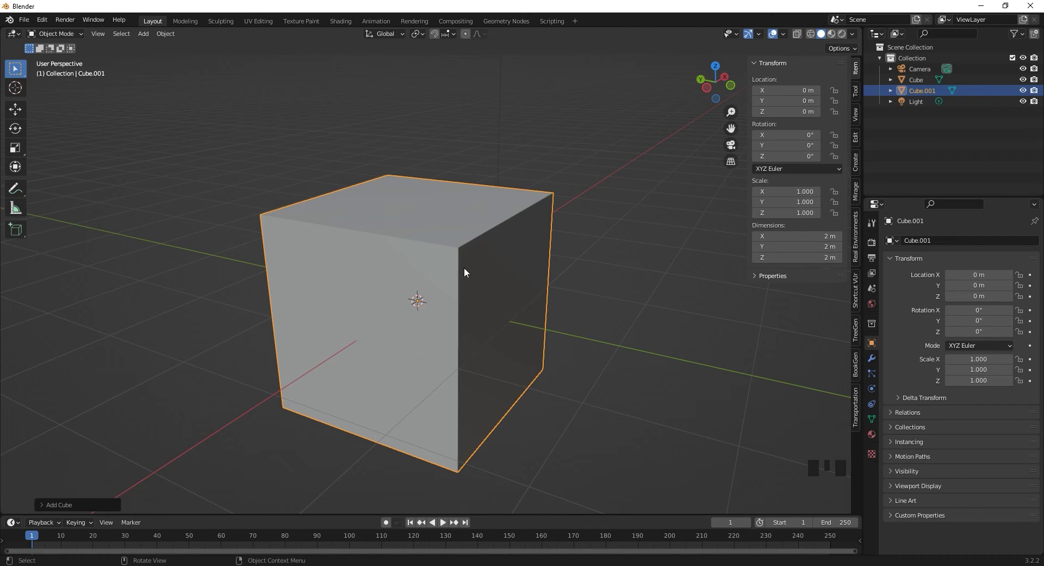
middle_click_drag(727, 269, 691, 329)
scroll(690, 329, "up", 8)
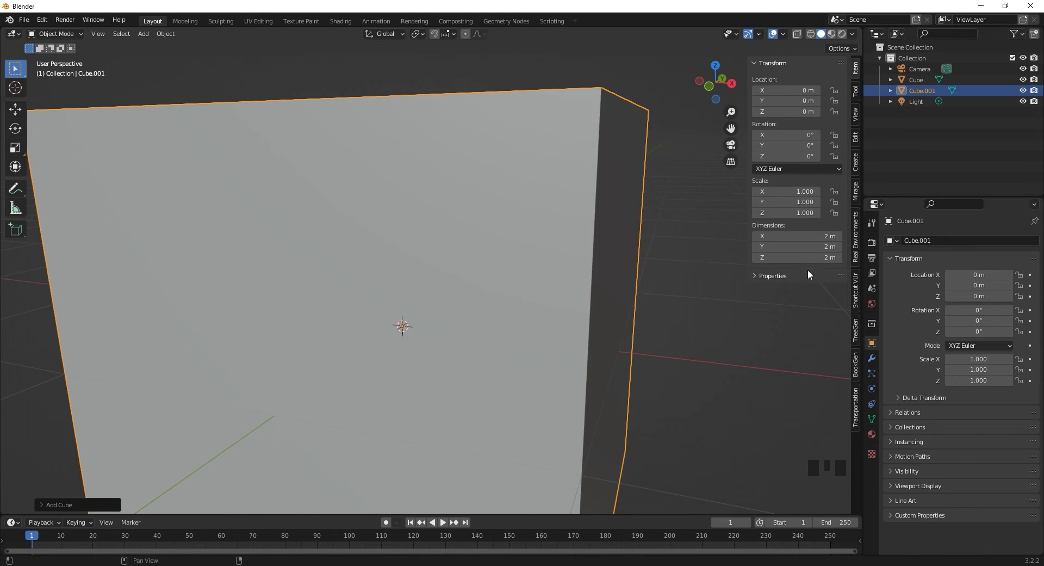
left_click(807, 237)
type("0.035")
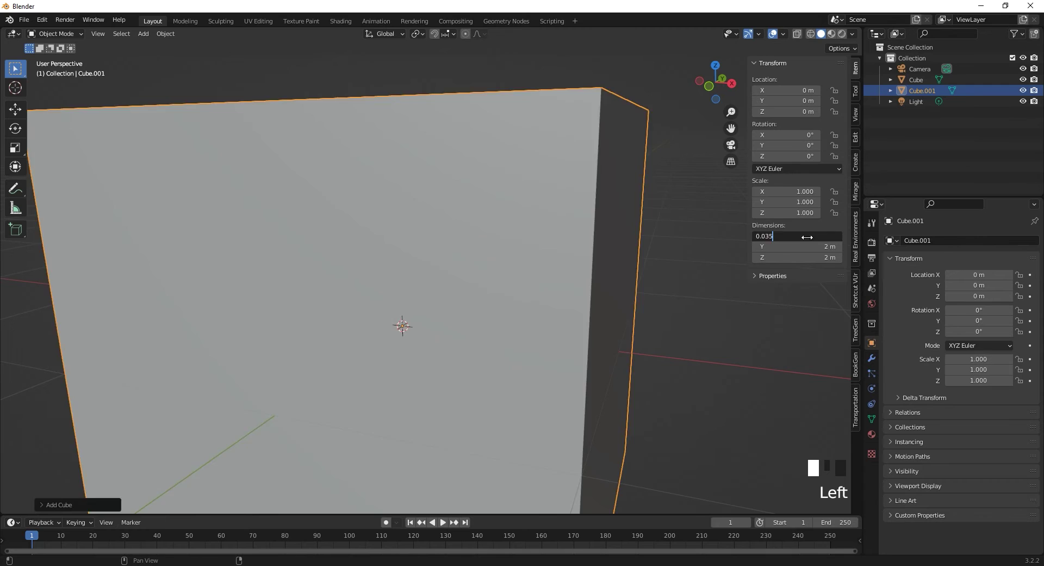
key("Return")
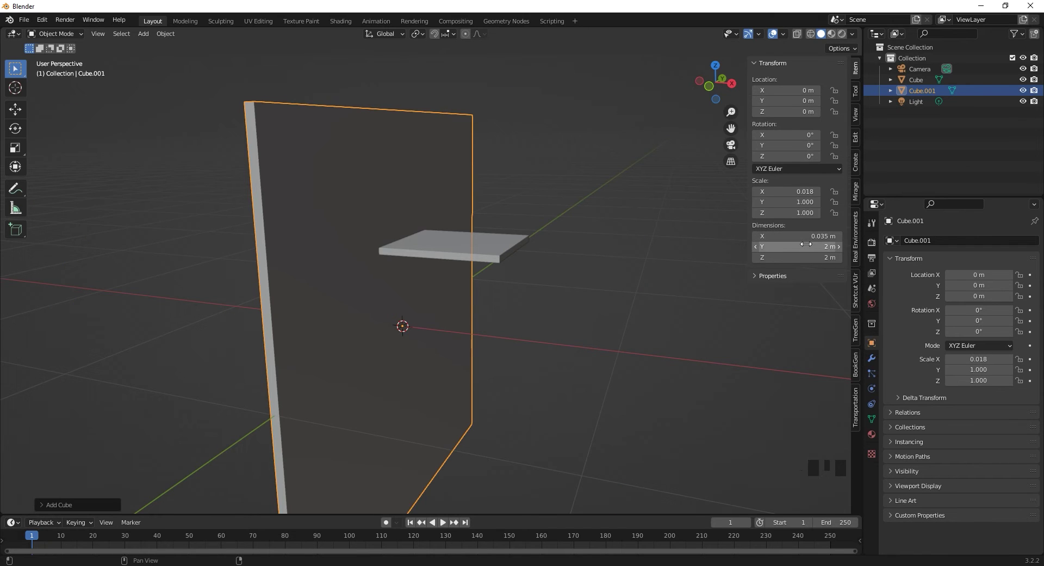
left_click(806, 244)
type("0.5")
key("Return")
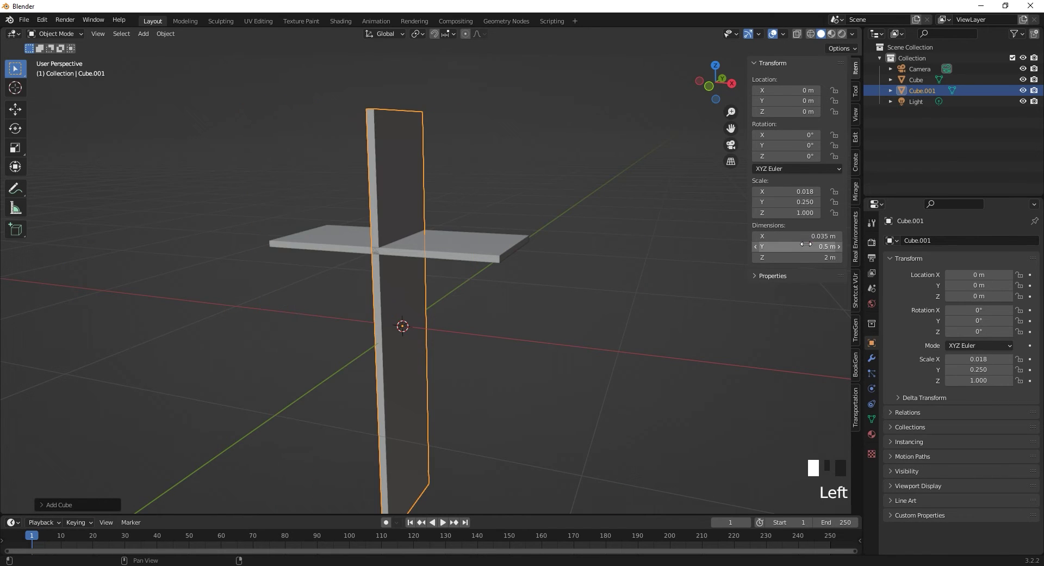
left_click(804, 257)
type("0.7")
key("Return")
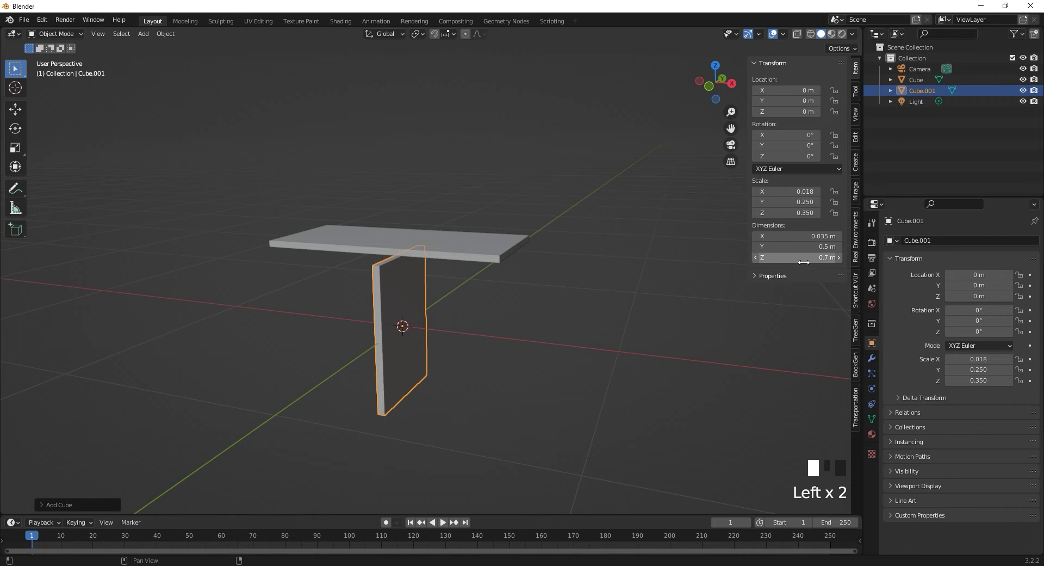
Step: Move the vertical side panel along X to about 0.541 m, at the tabletop's positive-X end
middle_click_drag(411, 295, 396, 309)
scroll(428, 297, "up", 2)
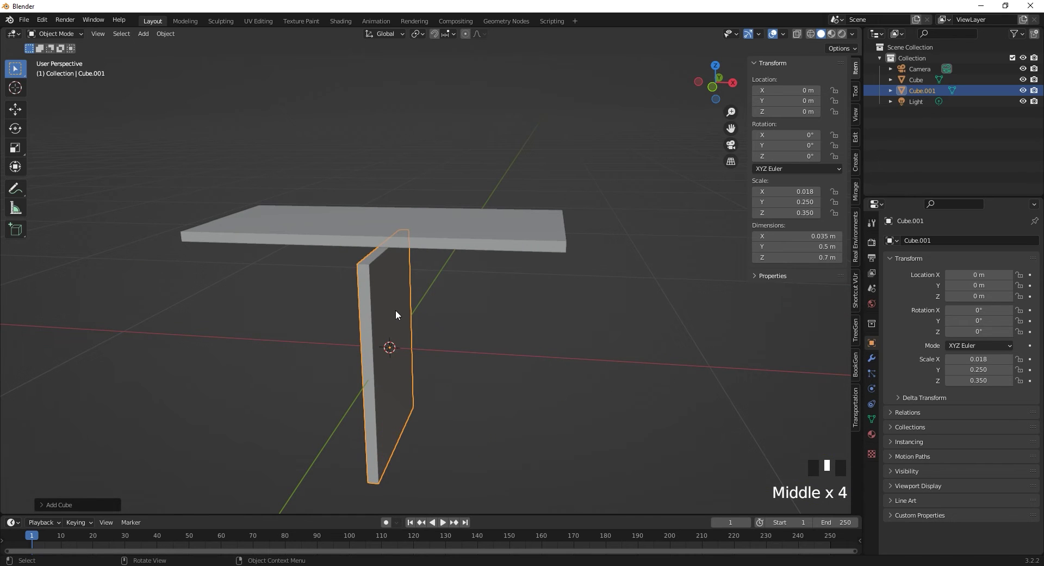
key("g")
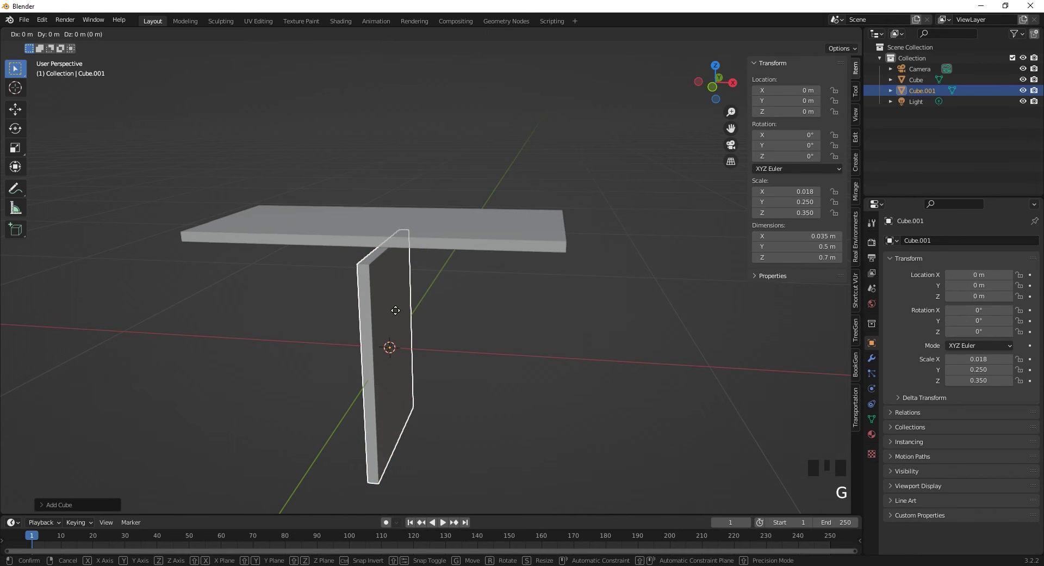
left_click(562, 296)
Step: Raise the side panel along Z to about 0.044 m and shift it inward along X to about 0.529 m
middle_click_drag(551, 288, 578, 289)
key("g")
key("z")
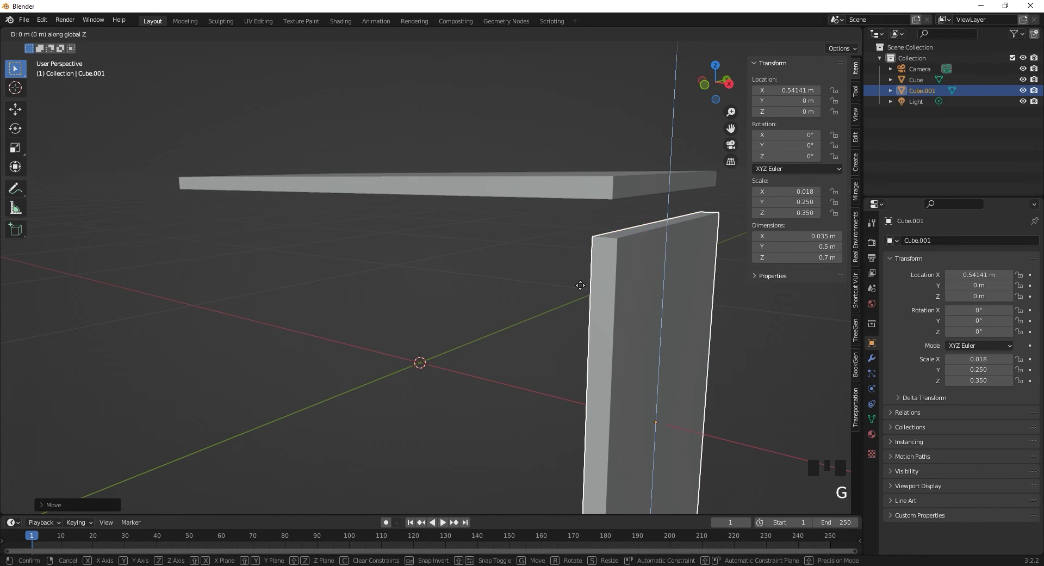
left_click(579, 262)
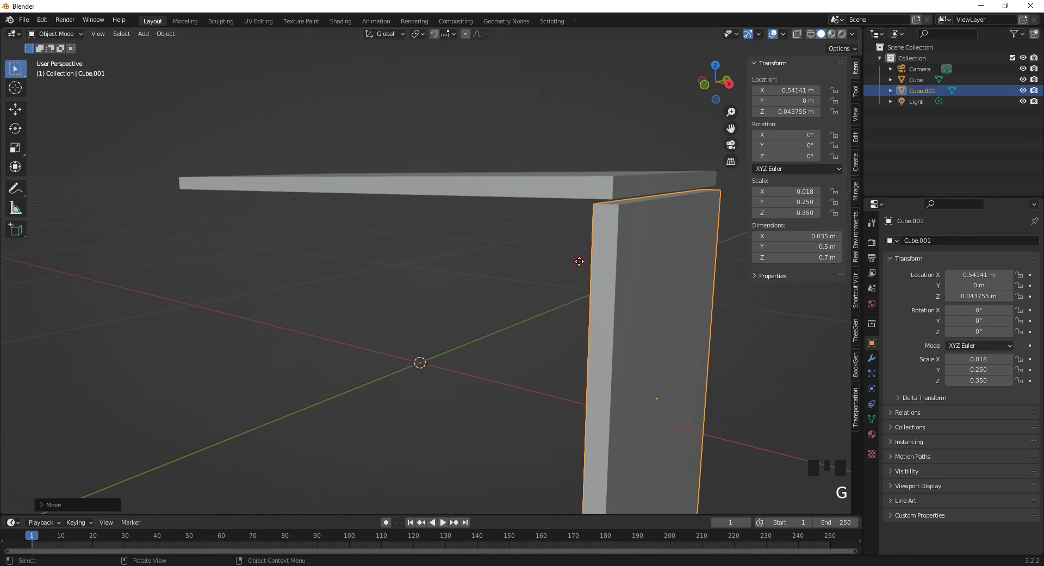
key("g")
left_click(594, 251)
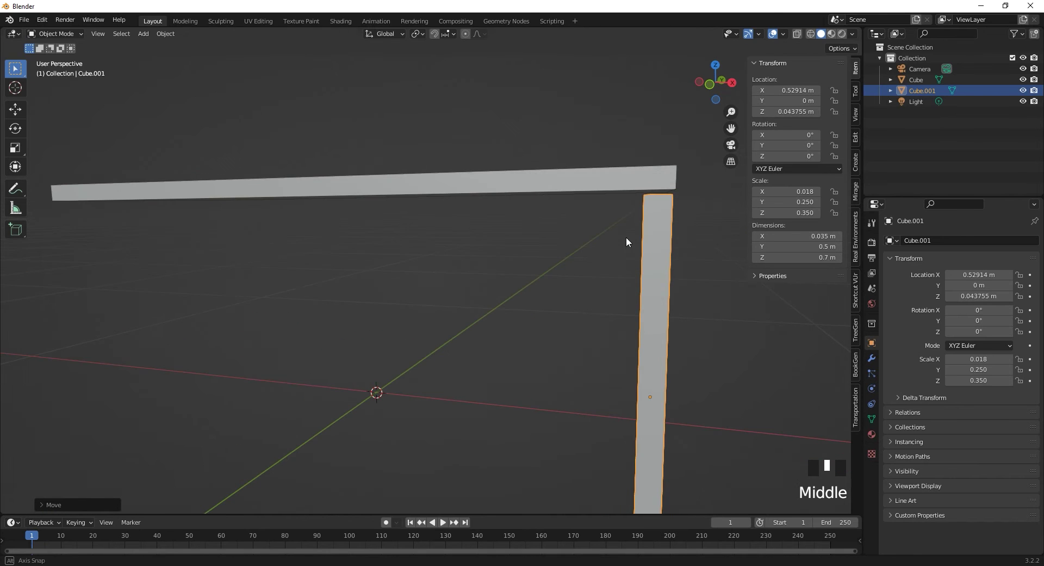
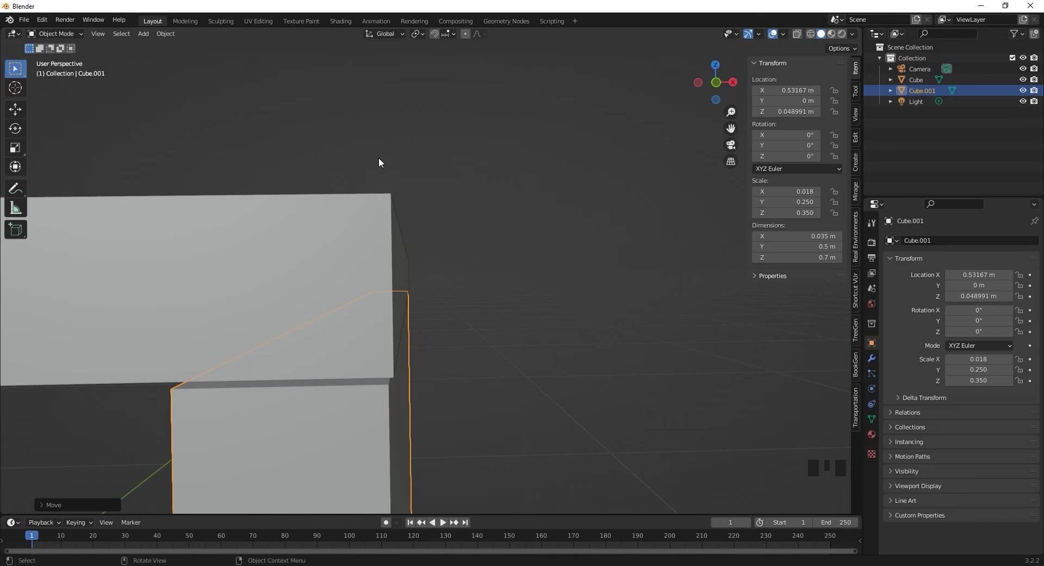
Step: Enable snapping and open the options for the snap target type
left_click(436, 35)
left_click(452, 34)
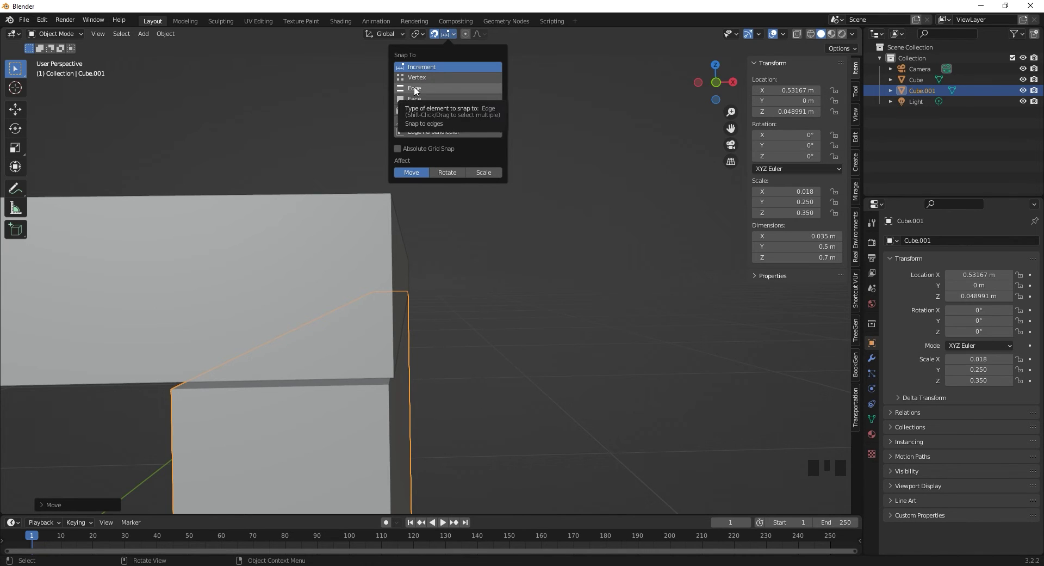
scroll(394, 313, "down", 1)
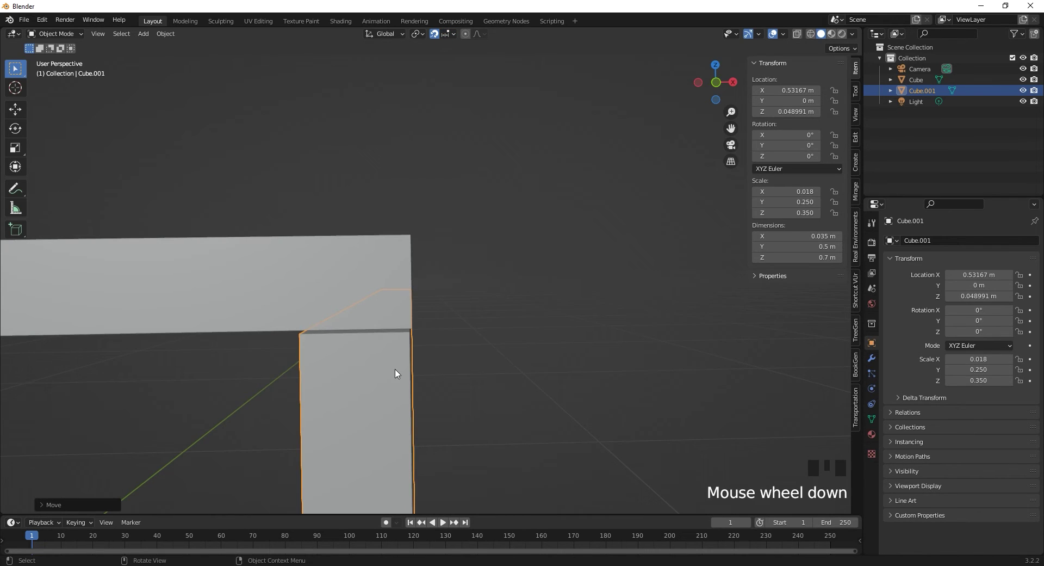
Step: Try moving the side panel against the tabletop's end with snapping enabled
key("g")
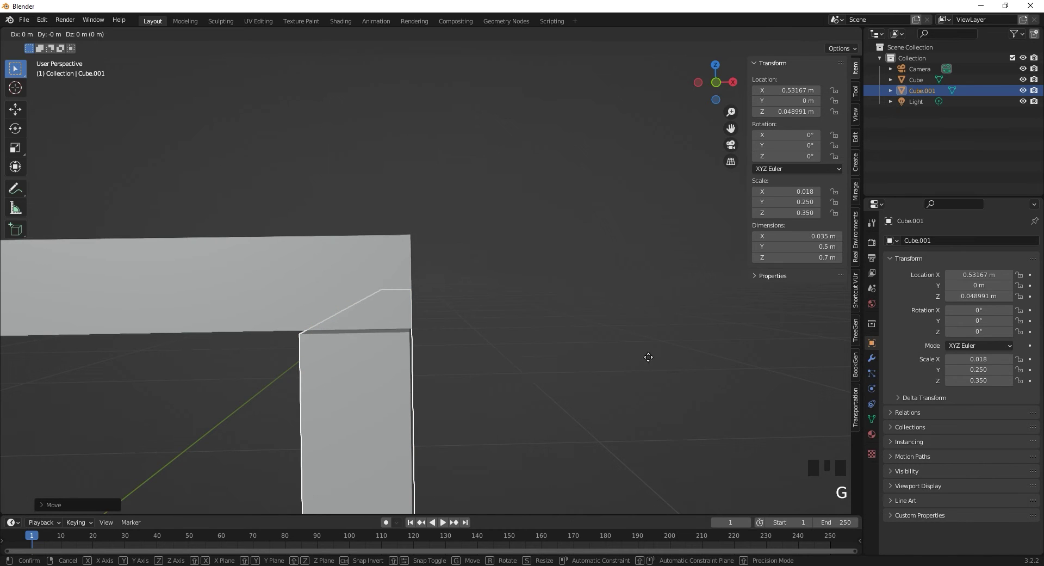
key("Escape")
scroll(306, 341, "down", 8)
key("g")
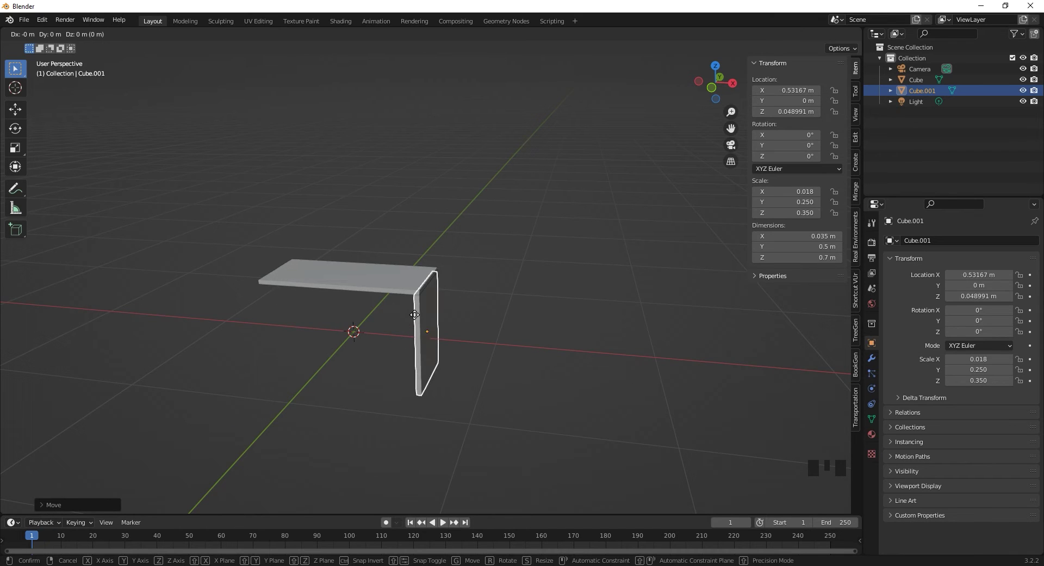
left_click(418, 296)
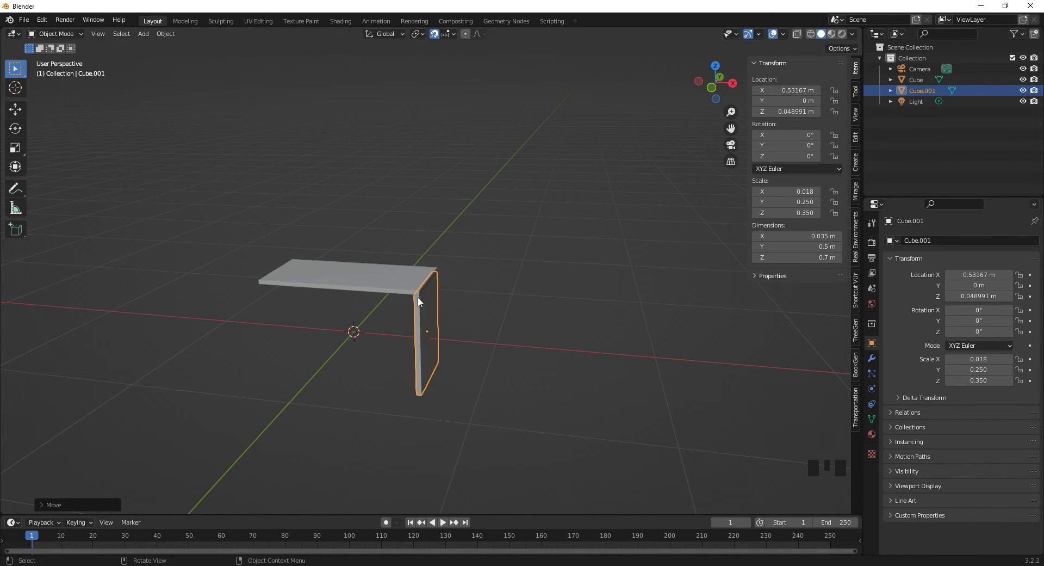
Step: Set the snap target to Edge and snap the side panel under the tabletop's end, at about X 0.5325 m and Z 0.050 m
left_click(454, 34)
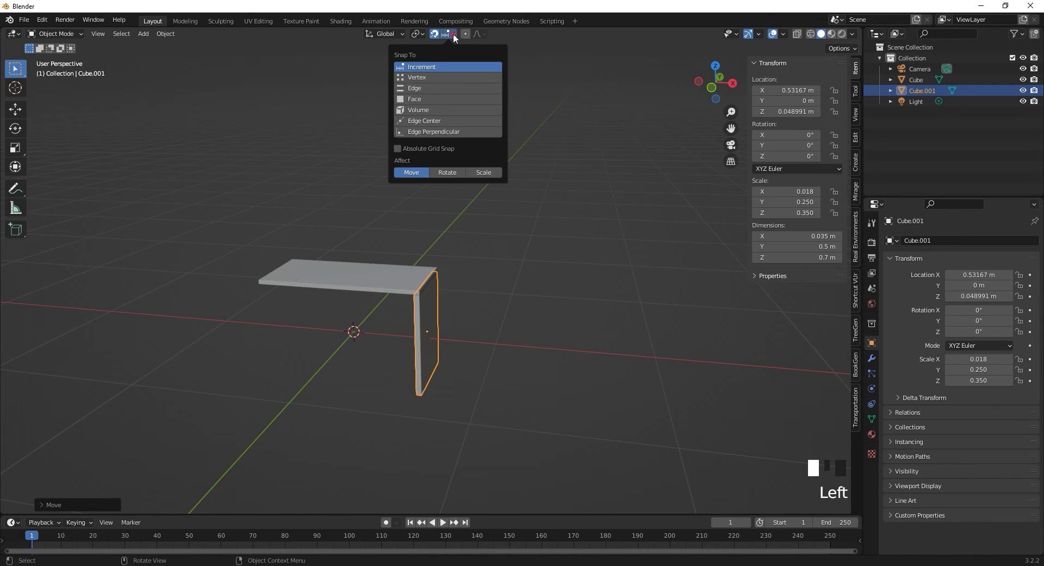
left_click(433, 89)
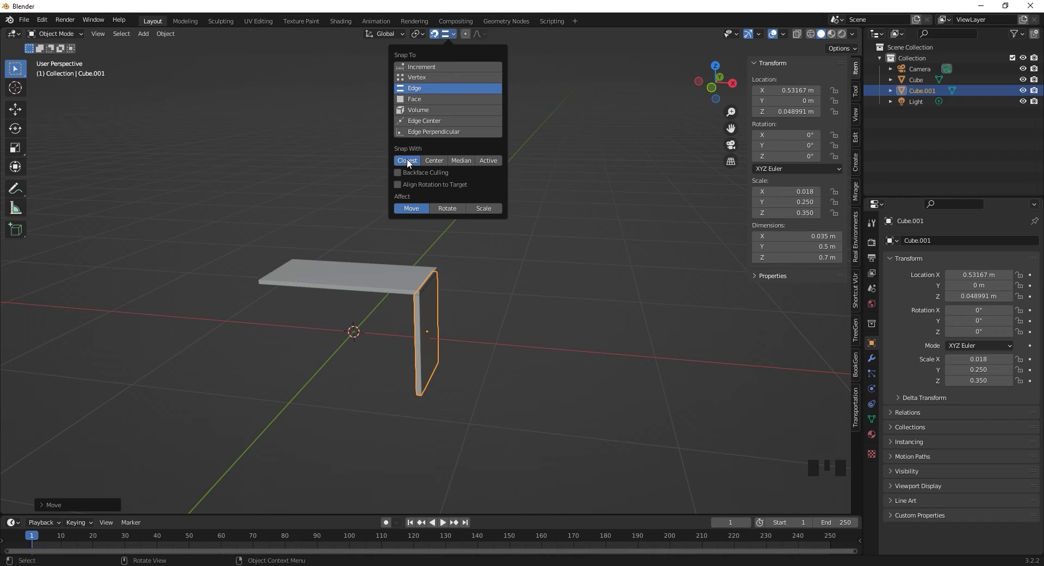
scroll(405, 329, "up", 8)
middle_click_drag(431, 304, 366, 339)
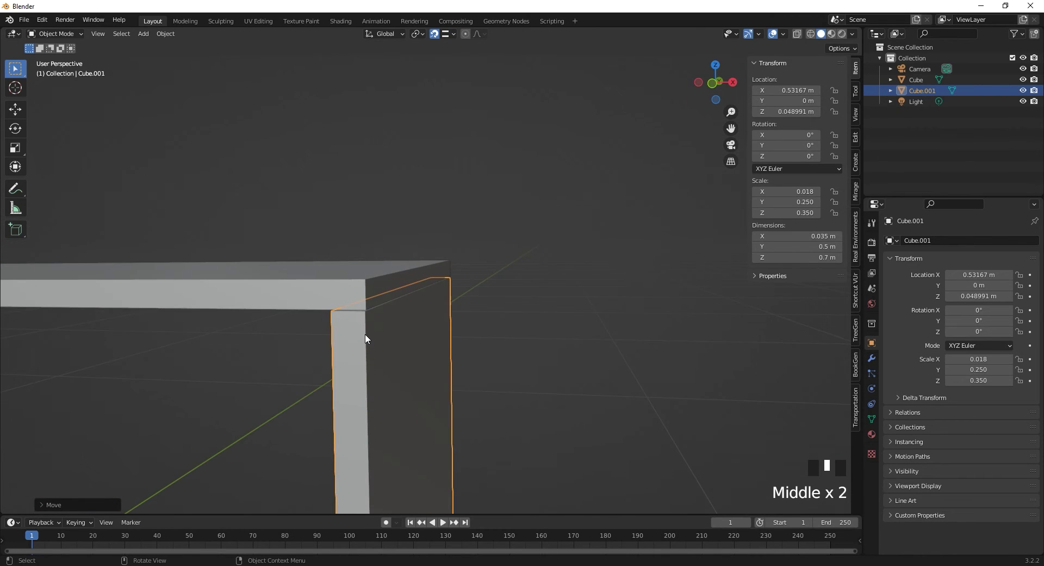
key("g")
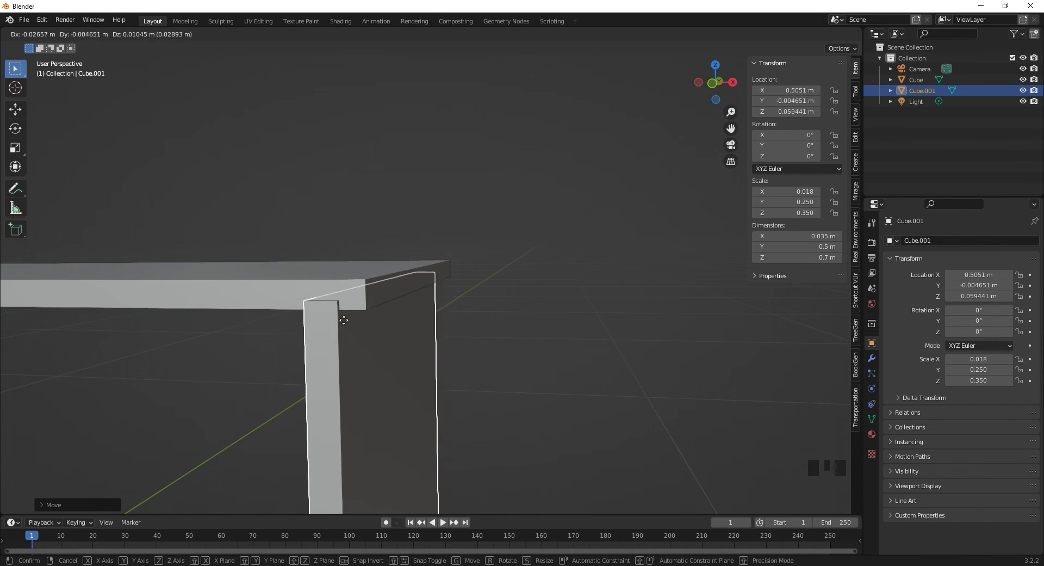
key("ctrl")
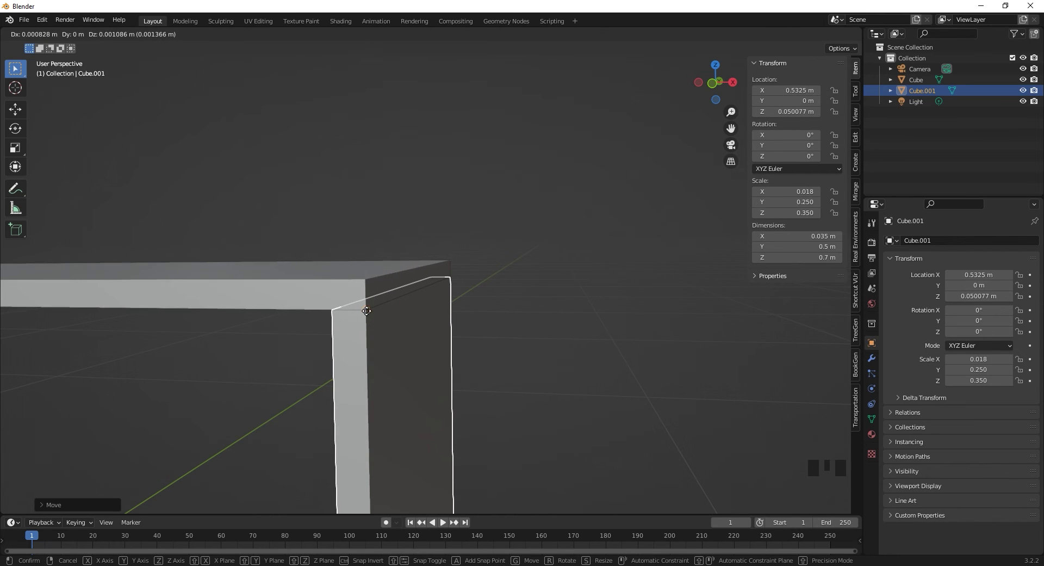
left_click(368, 309)
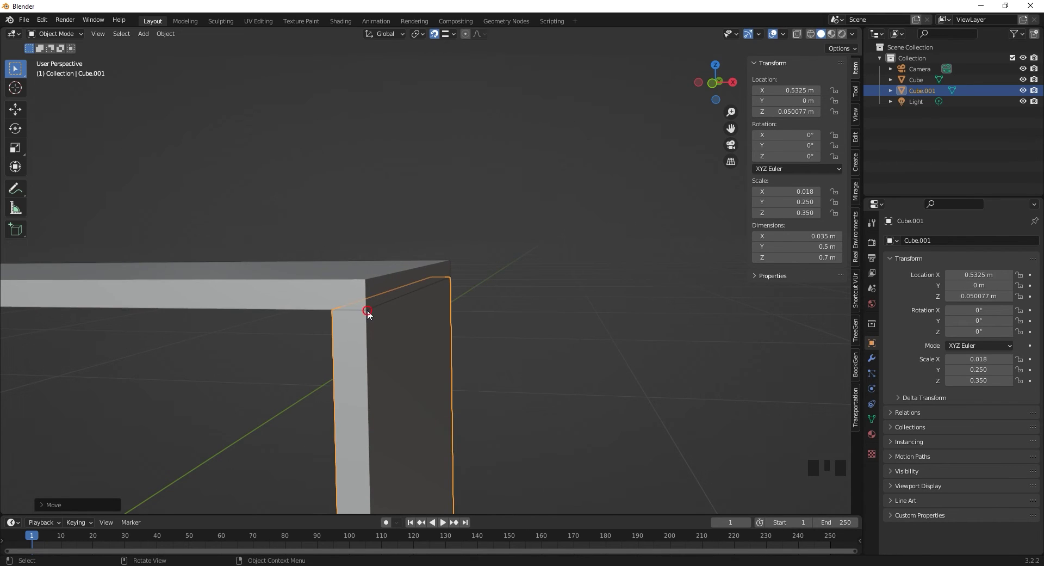
Step: Inspect the joint between the tabletop and side panel up close, and turn snapping off
scroll(367, 305, "up", 4)
middle_click_drag(256, 412, 270, 404)
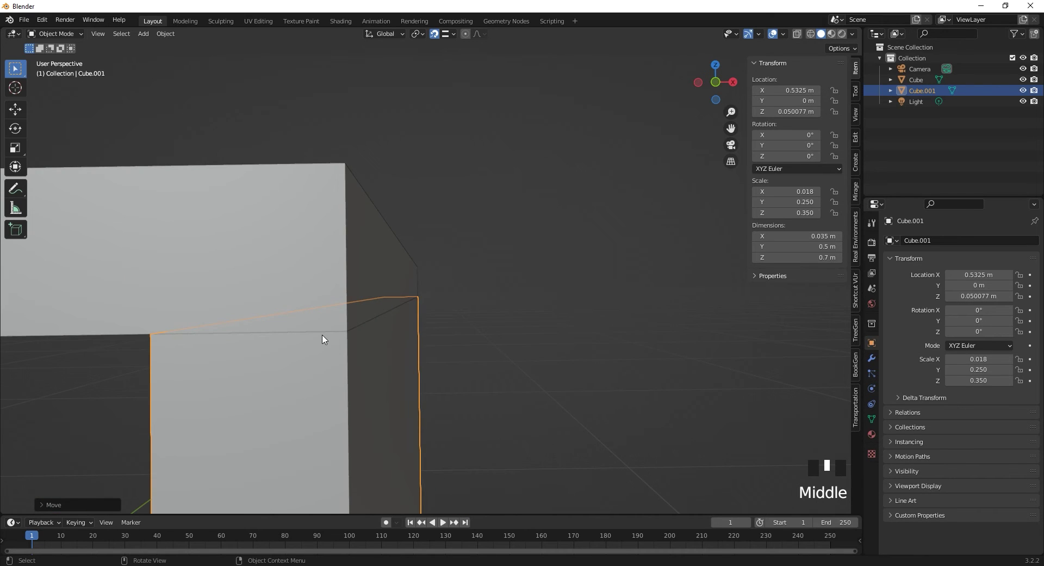
scroll(322, 343, "up", 3)
middle_click_drag(321, 343, 221, 401, "shift")
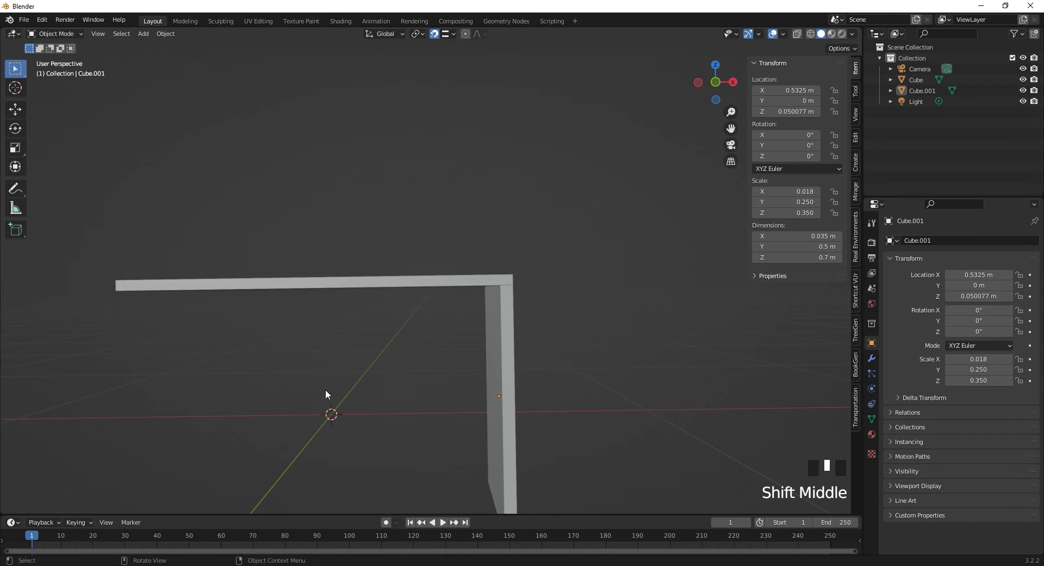
middle_click_drag(373, 413, 524, 387)
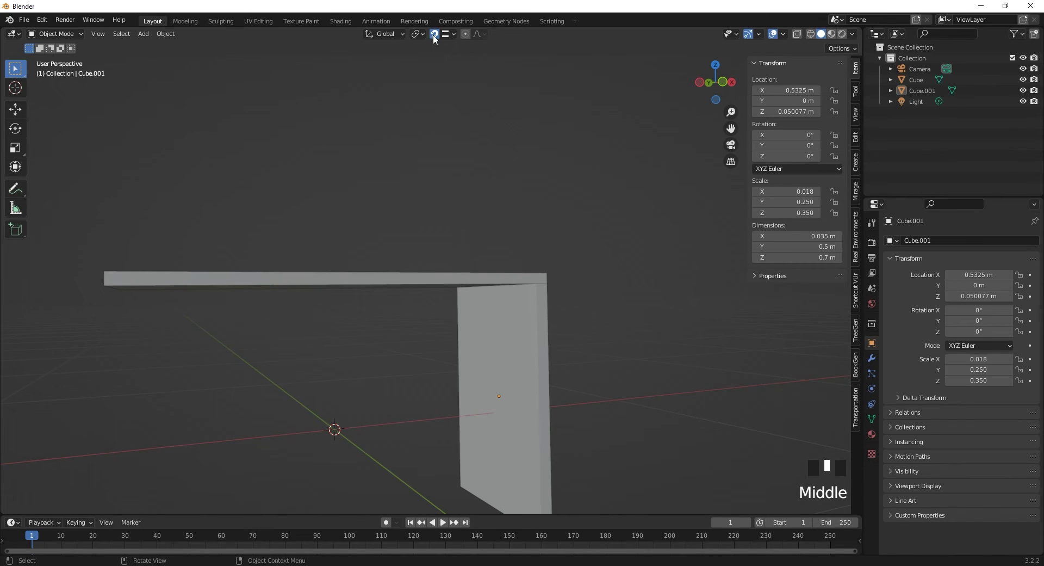
left_click(434, 34)
Step: Examine the origin points of the side panel and the tabletop from several angles
left_click(510, 385)
middle_click_drag(499, 406, 376, 283, "shift")
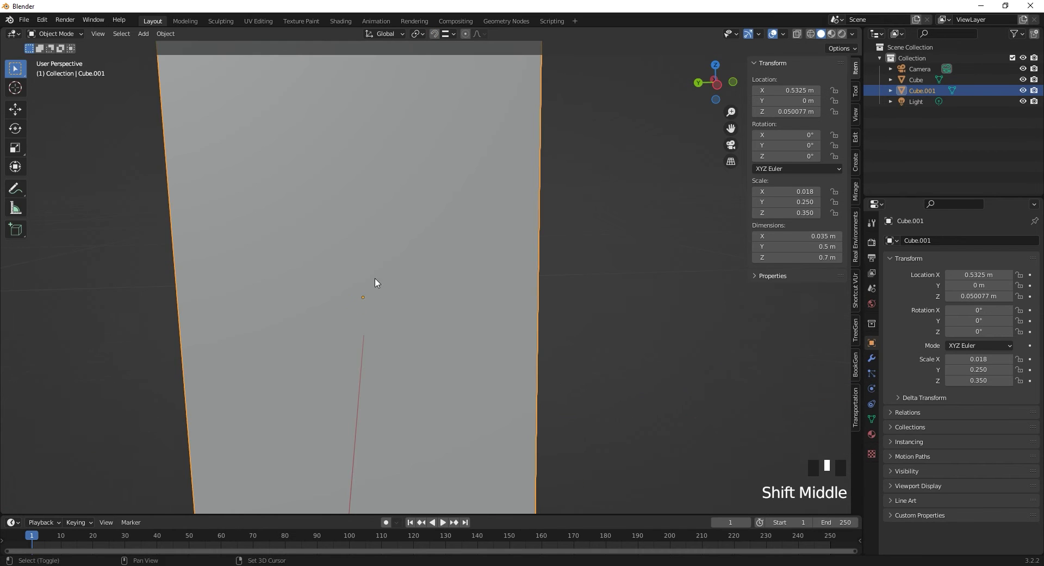
scroll(366, 298, "down", 2)
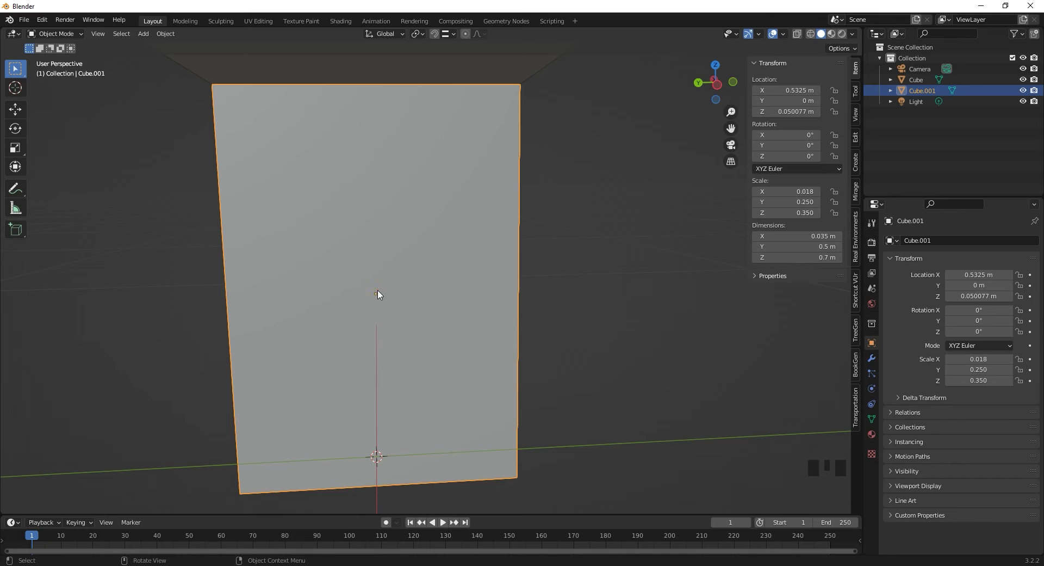
scroll(381, 300, "down", 1)
middle_click_drag(381, 300, 338, 345)
left_click(339, 322)
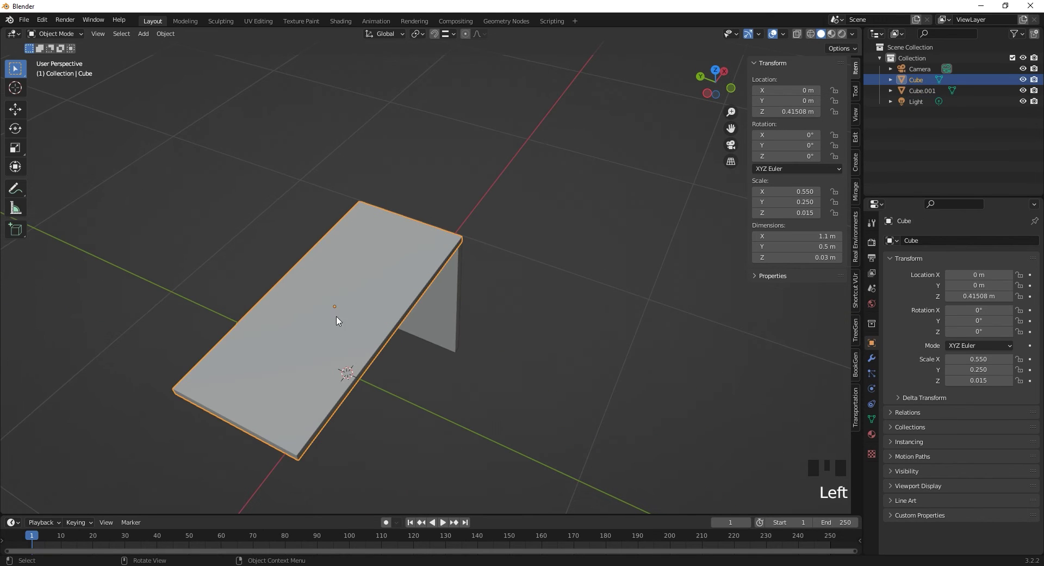
left_click(335, 307)
middle_click_drag(390, 364, 342, 313)
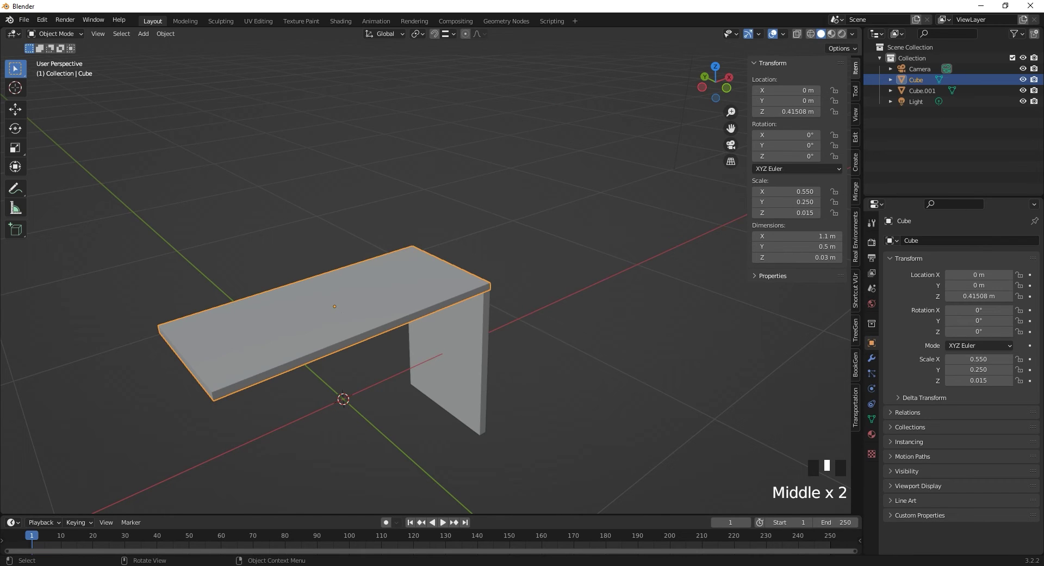
Step: Try rotating the tabletop and the side panel freely about their own origins
key("r")
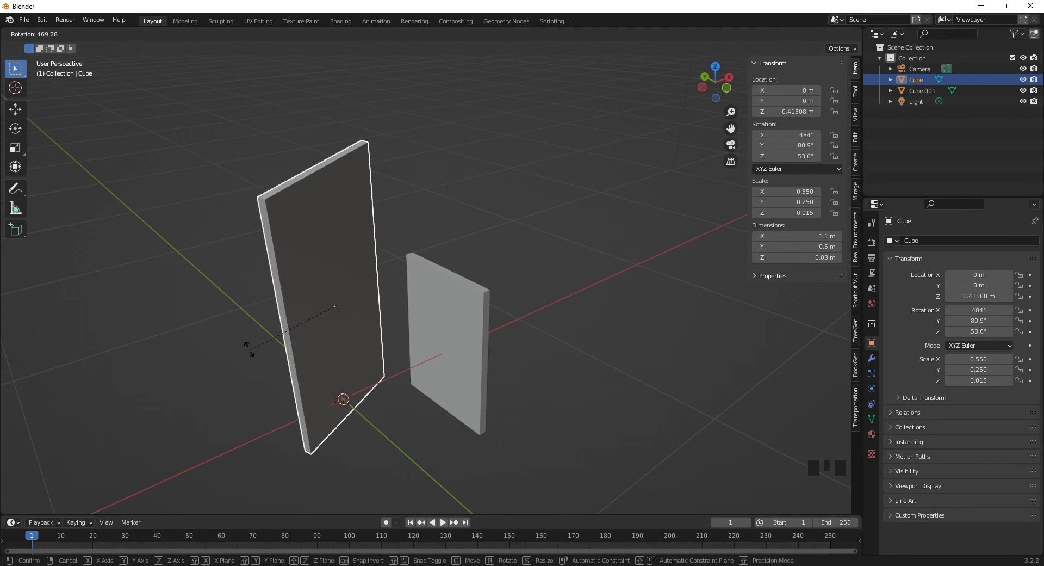
left_click(273, 275)
left_click(429, 327)
middle_click_drag(430, 326, 439, 289, "shift")
key("r")
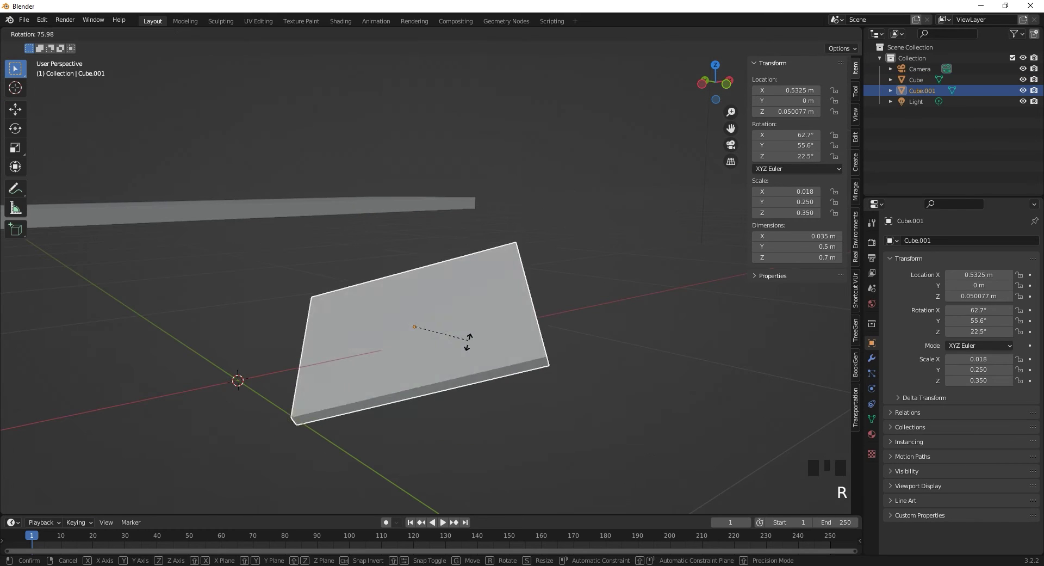
right_click(416, 343)
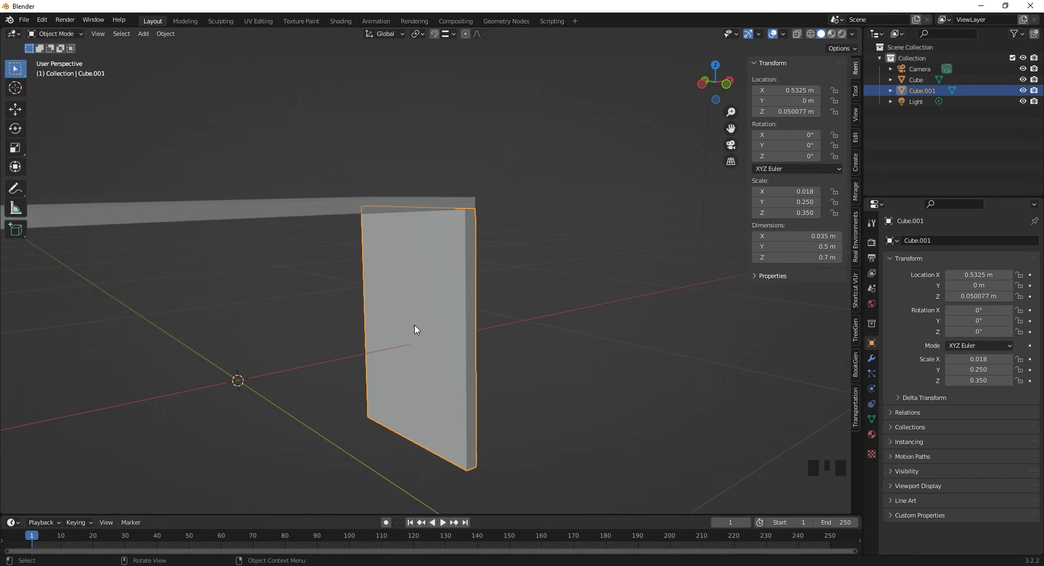
Step: Duplicate the side panel and move the copy along X to about -0.533 m, beneath the tabletop's opposite end
scroll(420, 277, "down", 1)
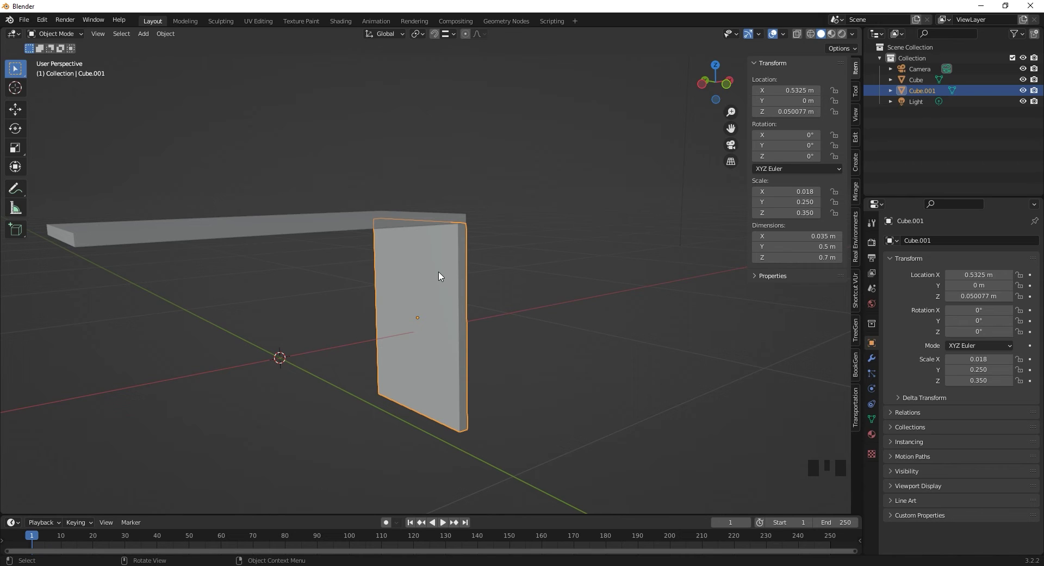
key("shift+d")
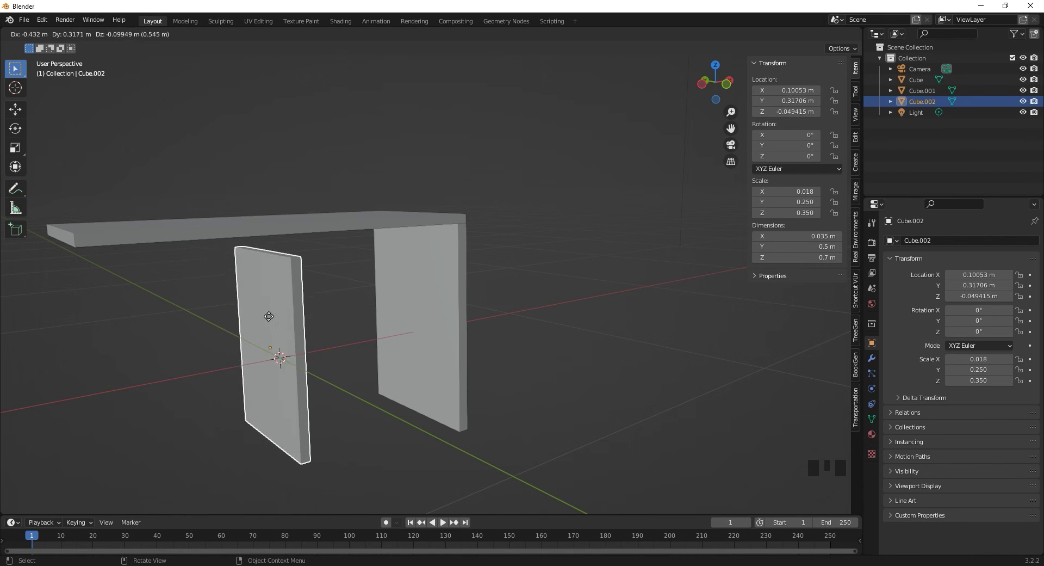
key("x")
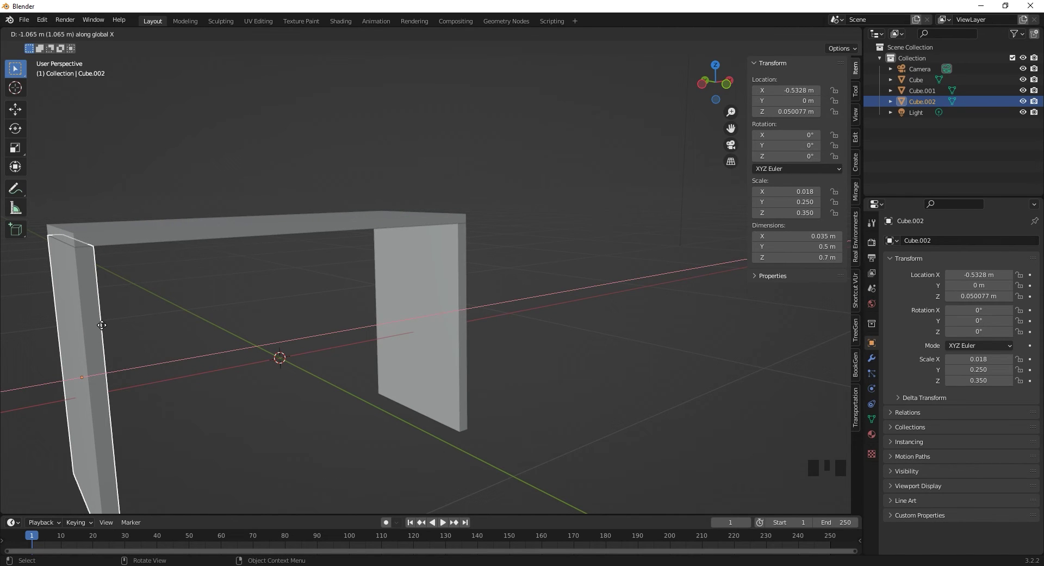
left_click(102, 325)
Step: Re-enable snapping and snap the duplicated side panel along X to the tabletop's end edge, at -0.5325 m
middle_click_drag(40, 242, 214, 311, "shift")
scroll(332, 291, "up", 4)
middle_click_drag(333, 286, 400, 285, "shift")
scroll(405, 249, "up", 2)
middle_click_drag(376, 338, 380, 307, "ctrl")
mouse_move(400, 392)
middle_mouse_down("shift")
mouse_move(403, 371)
mouse_move(403, 380)
middle_mouse_up("shift")
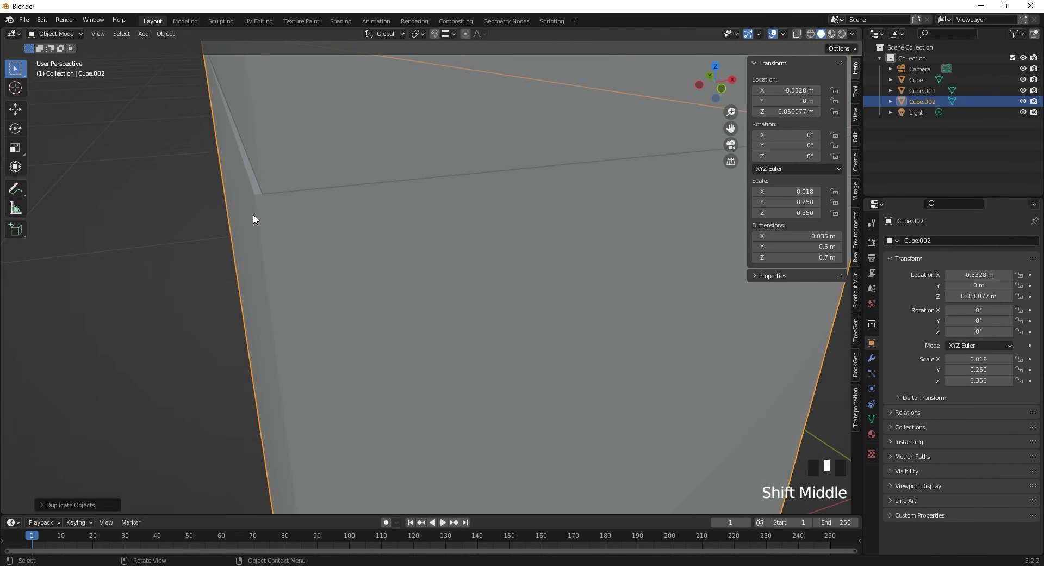
left_click(430, 33)
left_click(432, 35)
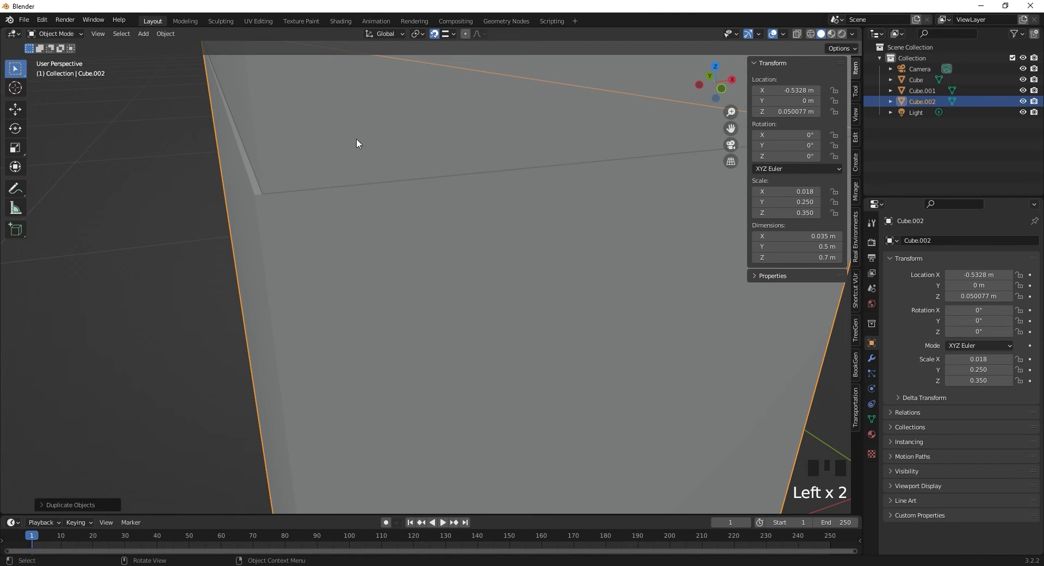
key("g")
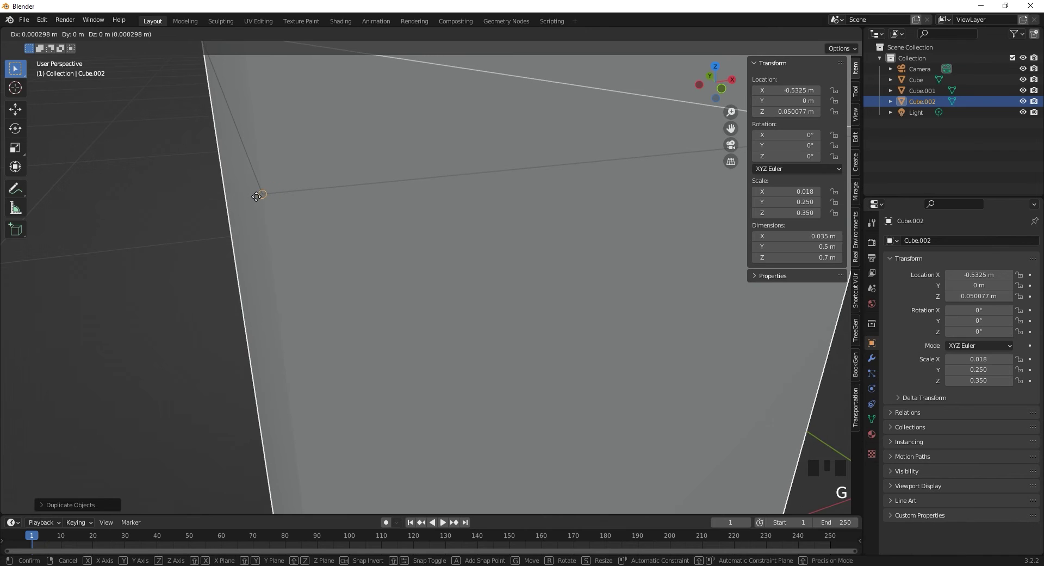
key("x")
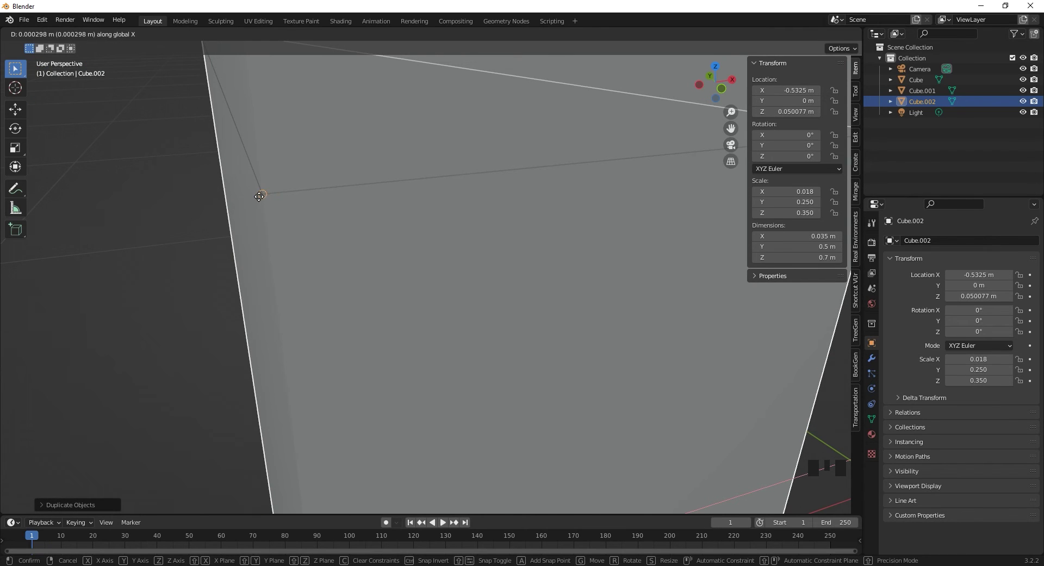
left_click(259, 196)
Step: Examine the alignment of both side panels beneath the tabletop from several angles
middle_click_drag(267, 197, 283, 200)
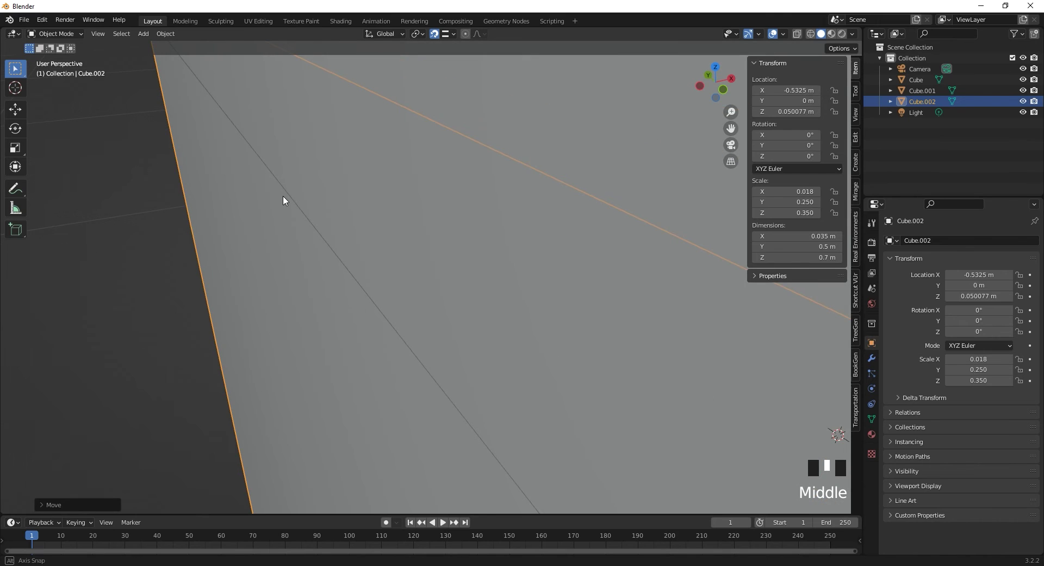
scroll(282, 196, "down", 4)
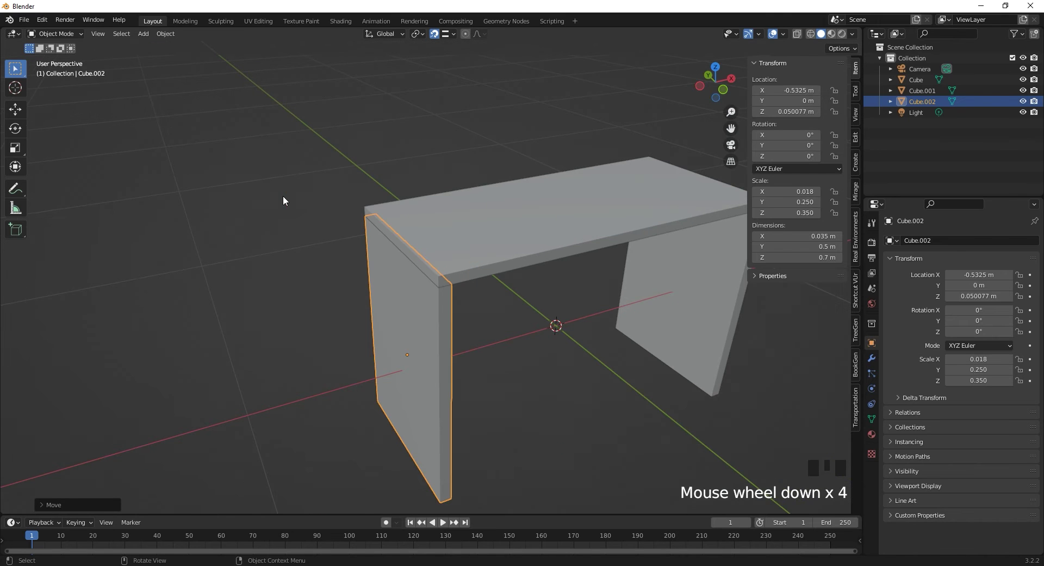
key("g")
right_click(440, 290)
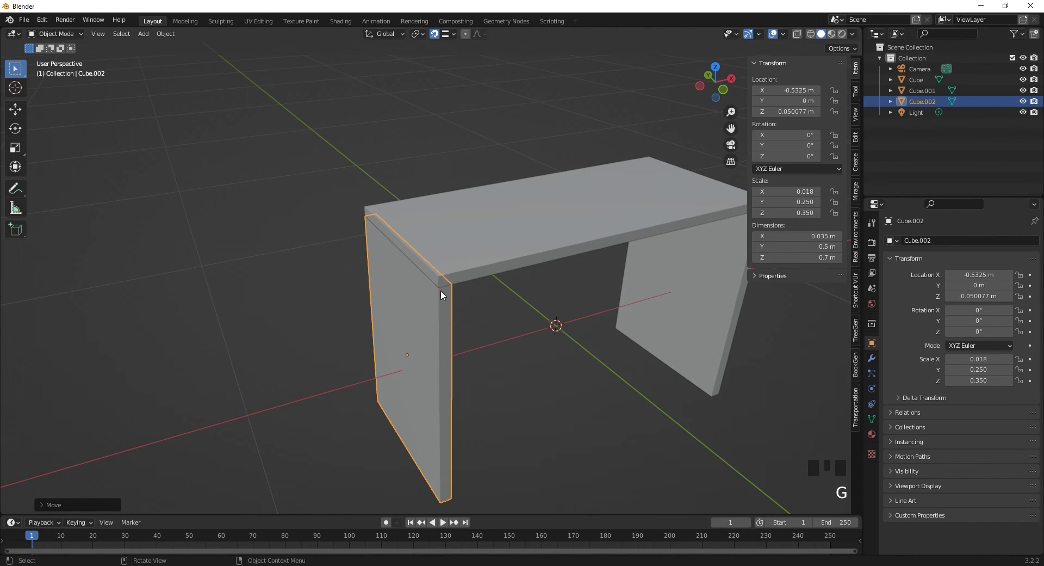
left_click(495, 309)
middle_click_drag(479, 309, 342, 314)
scroll(350, 292, "down", 3)
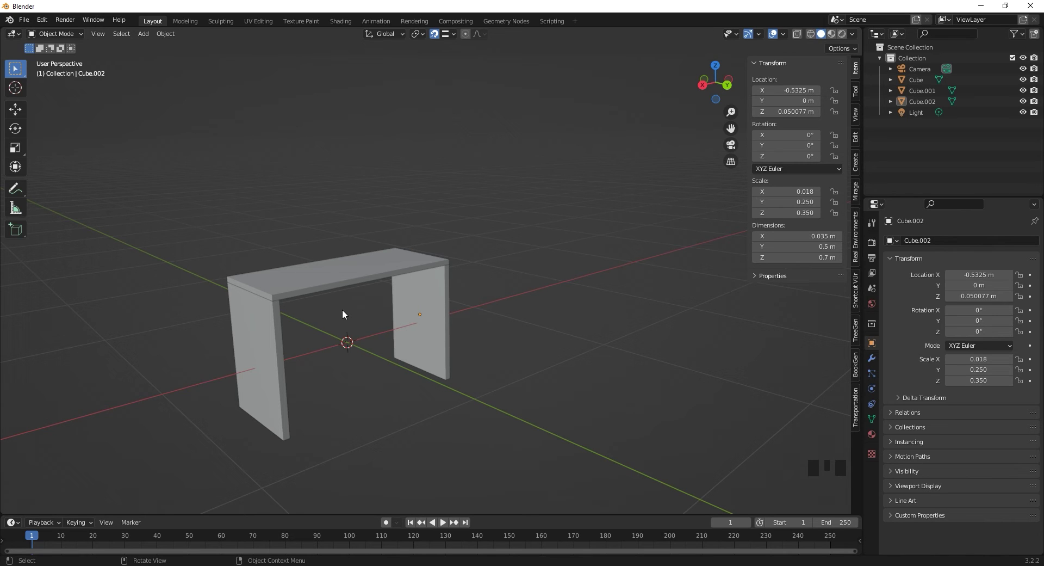
middle_click_drag(290, 317, 315, 305, "shift")
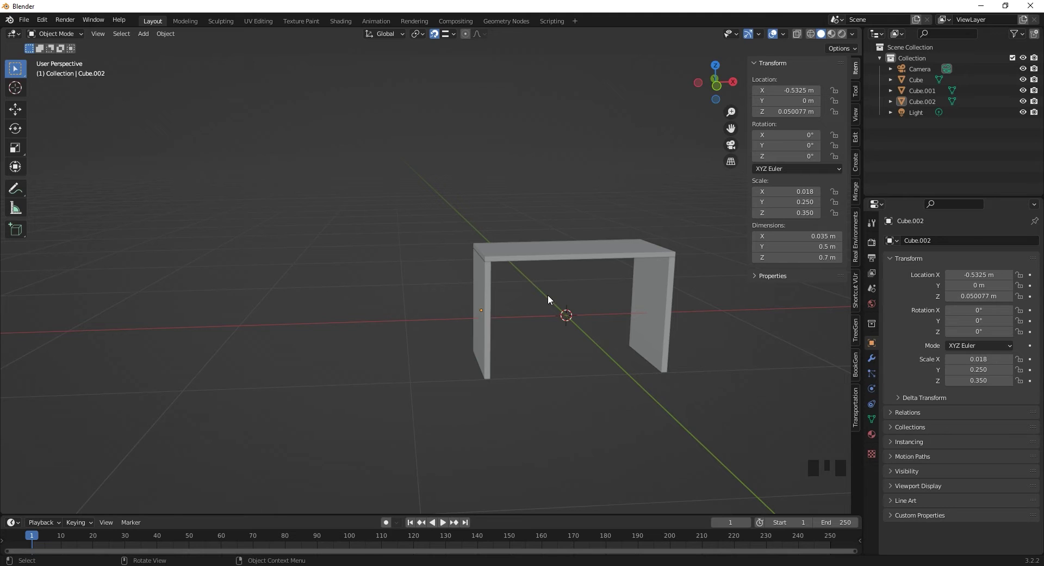
middle_click_drag(547, 295, 467, 333, "shift")
Step: Add a new cube mesh at the world origin and set its X dimension to 1 m
key("shift+a")
mouse_move(413, 319)
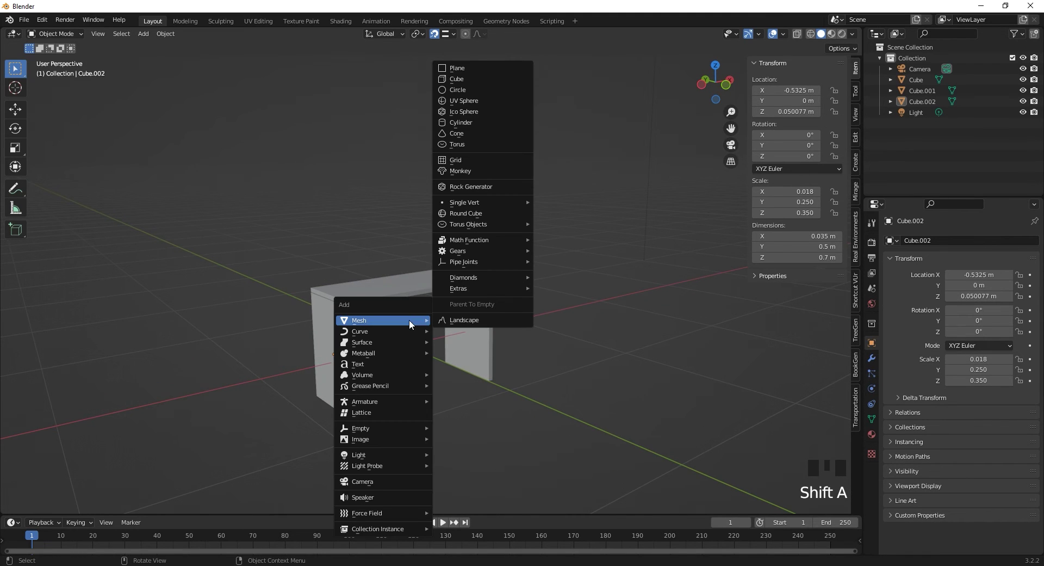
left_click(462, 83)
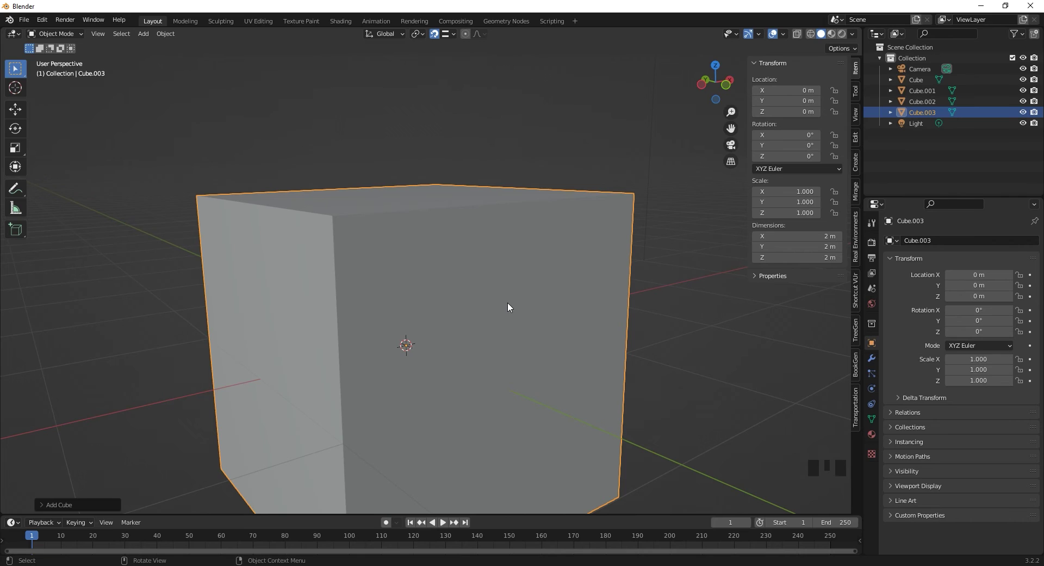
left_click(801, 236)
type("1")
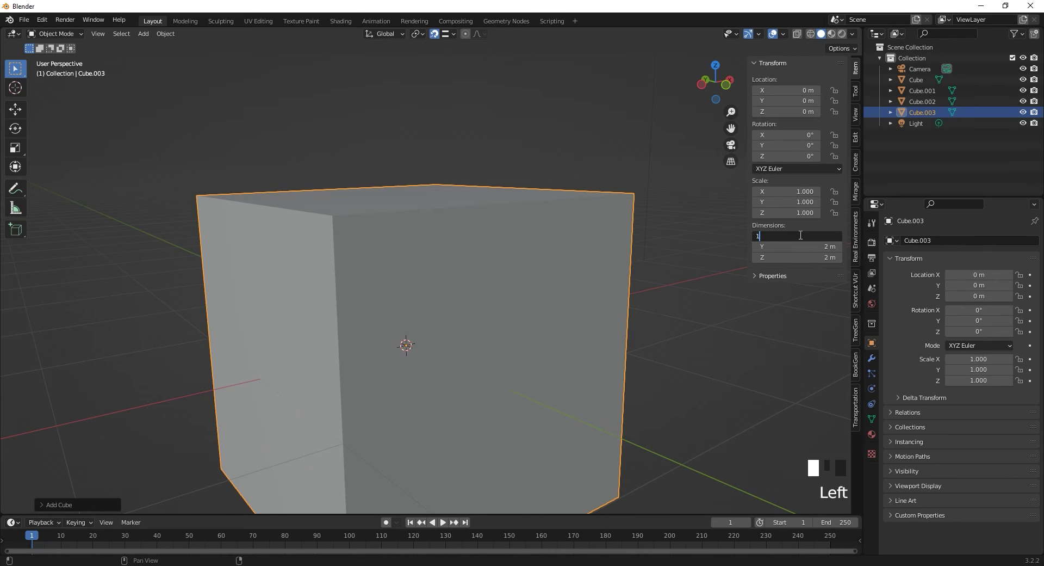
key("Return")
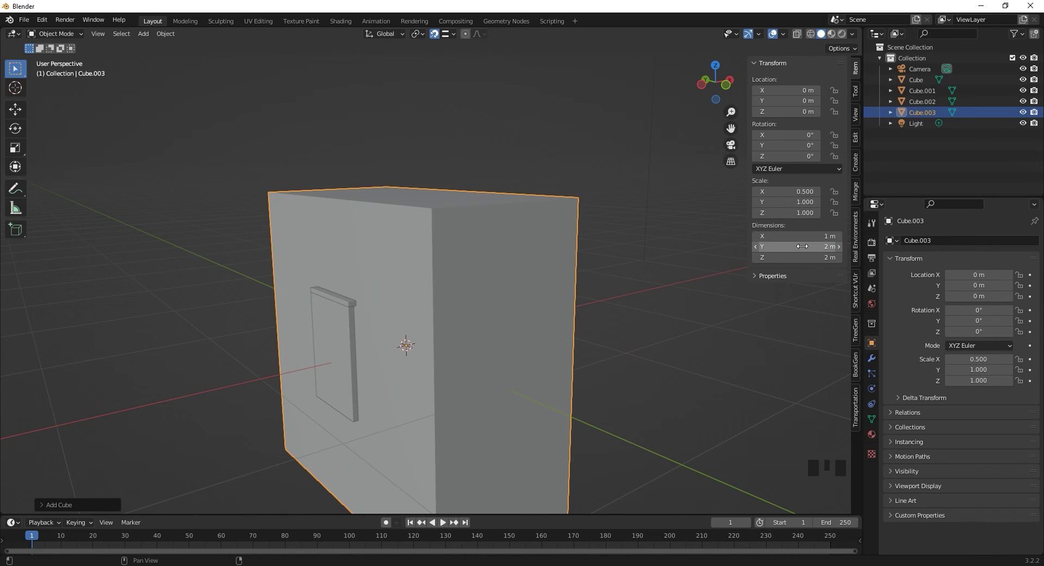
Step: Set the new cube's Y dimension to 0.035 m and its Z dimension to 0.48 m to form the back panel
left_click(803, 247)
type("0.03")
type("5")
key("Return")
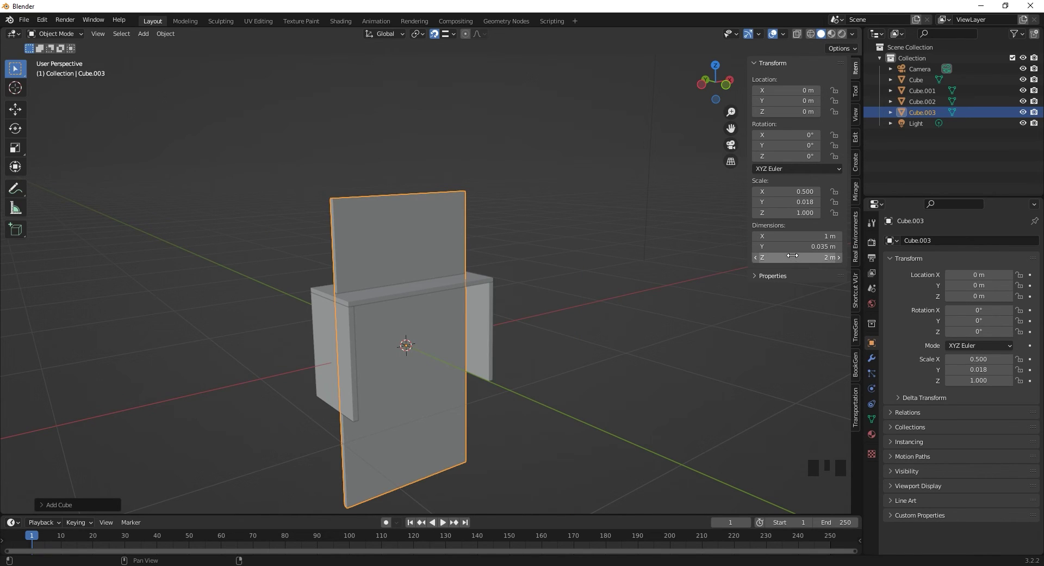
left_click(792, 255)
type("0.48")
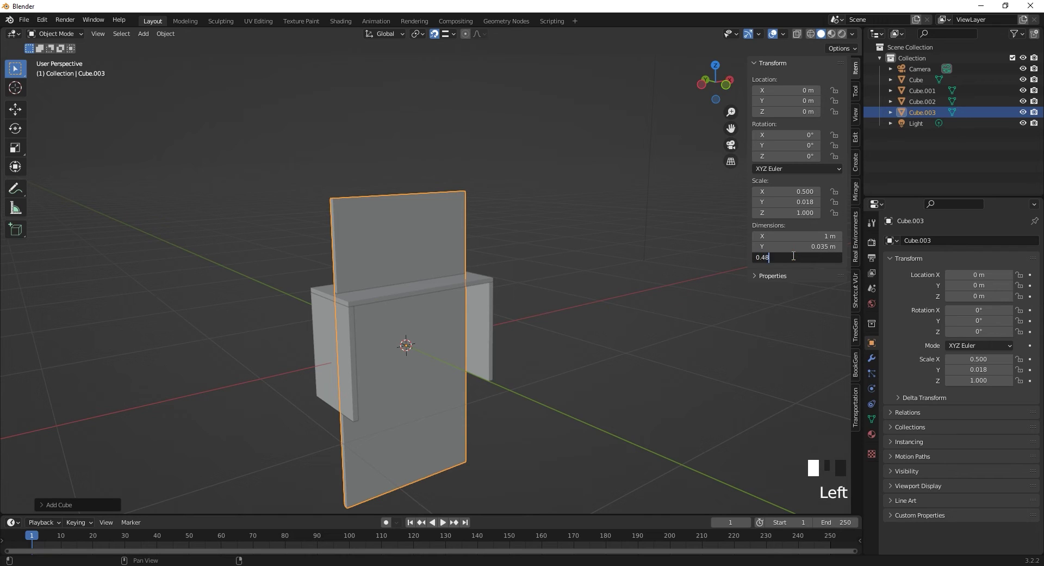
key("Return")
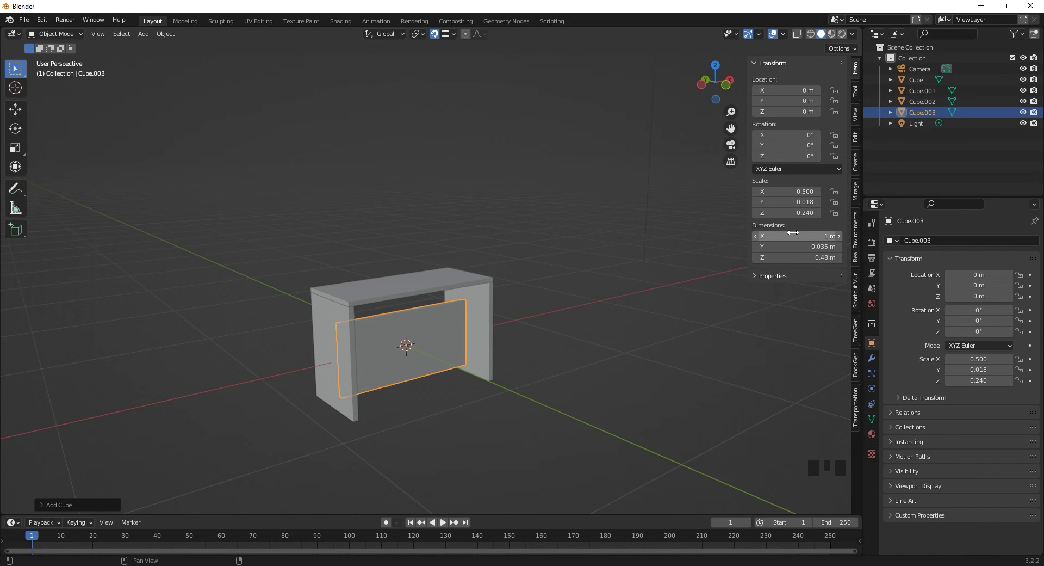
Step: Set the back panel's X dimension to 1.03 m so it spans the gap between the side panels
left_click(793, 234)
type("1.3")
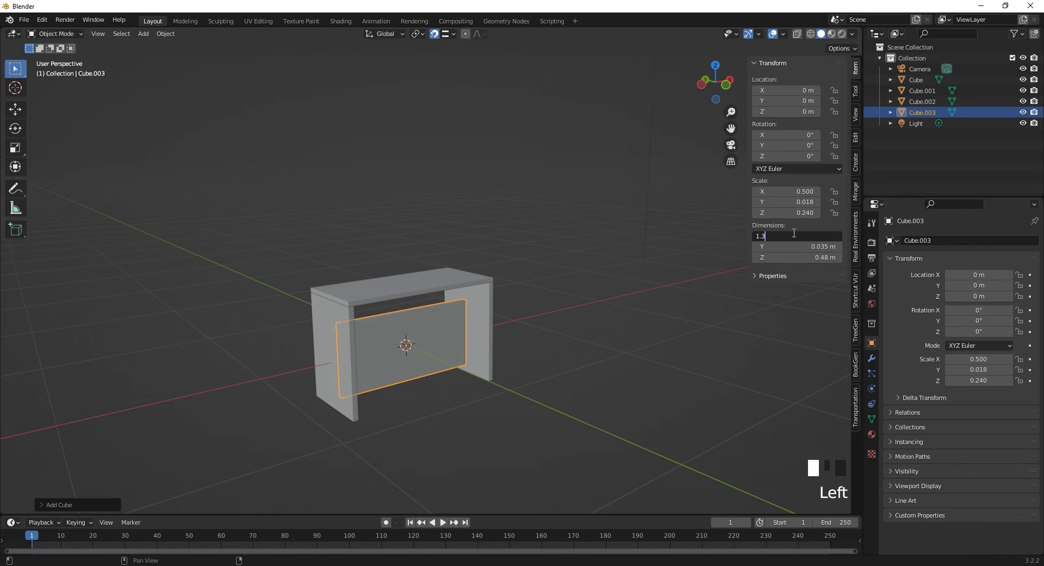
key("BackSpace")
type("03")
key("Return")
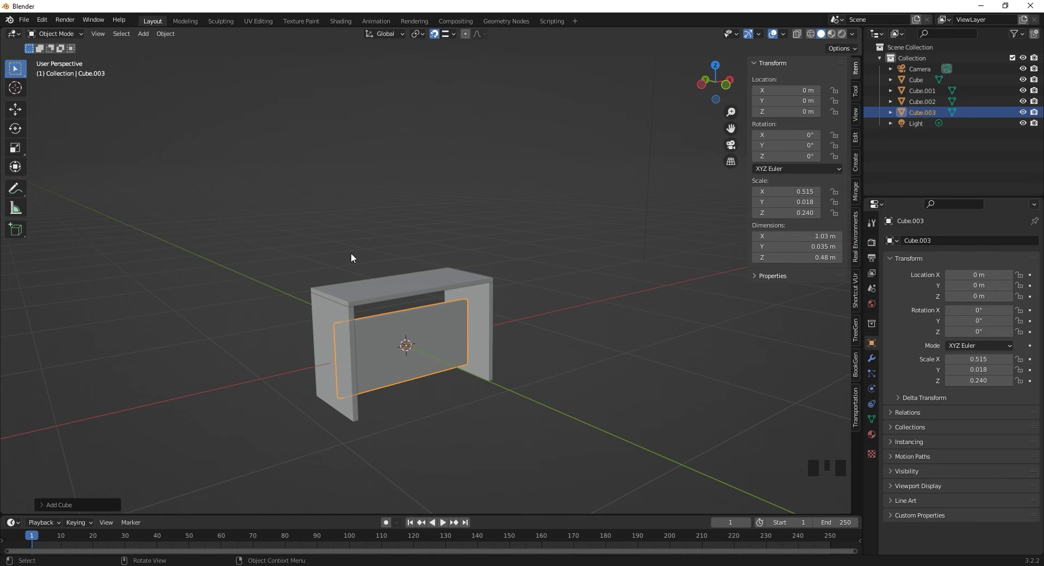
Step: Move the back panel along Y to 0.2325 m, snapping it flush with the table's long edge
middle_click_drag(345, 357, 422, 345)
scroll(422, 345, "up", 2)
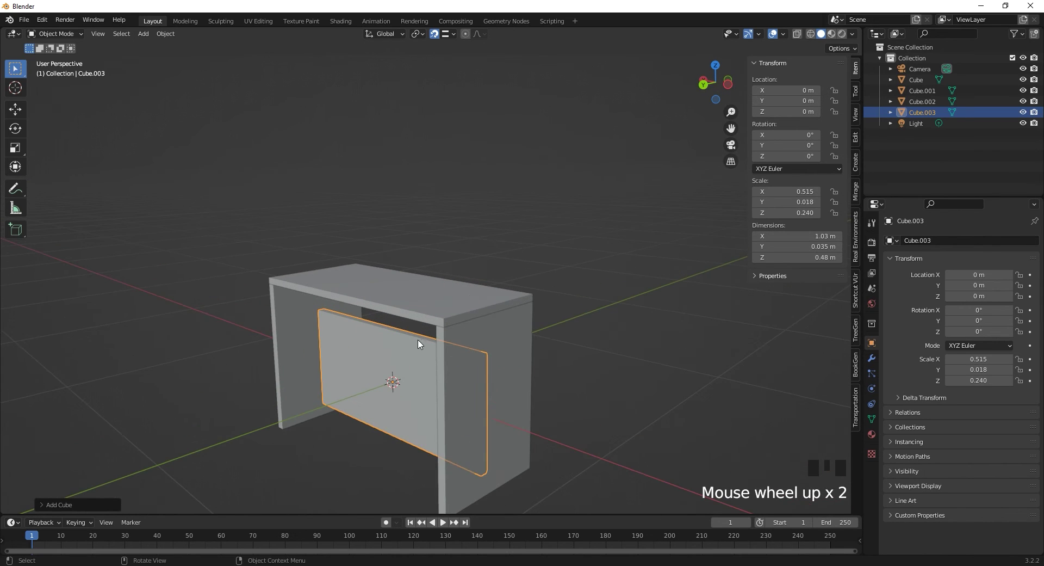
key("g")
key("y")
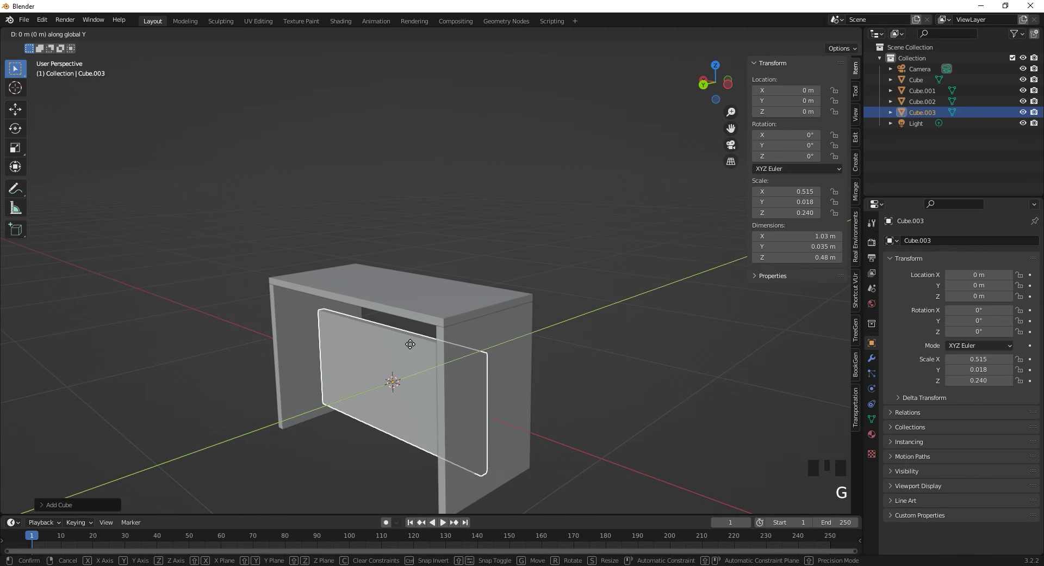
left_click(361, 361)
Step: Raise the back panel along Z to 0.16008 m, snapping its upper edge to the tabletop's underside
middle_click_drag(362, 361, 608, 357)
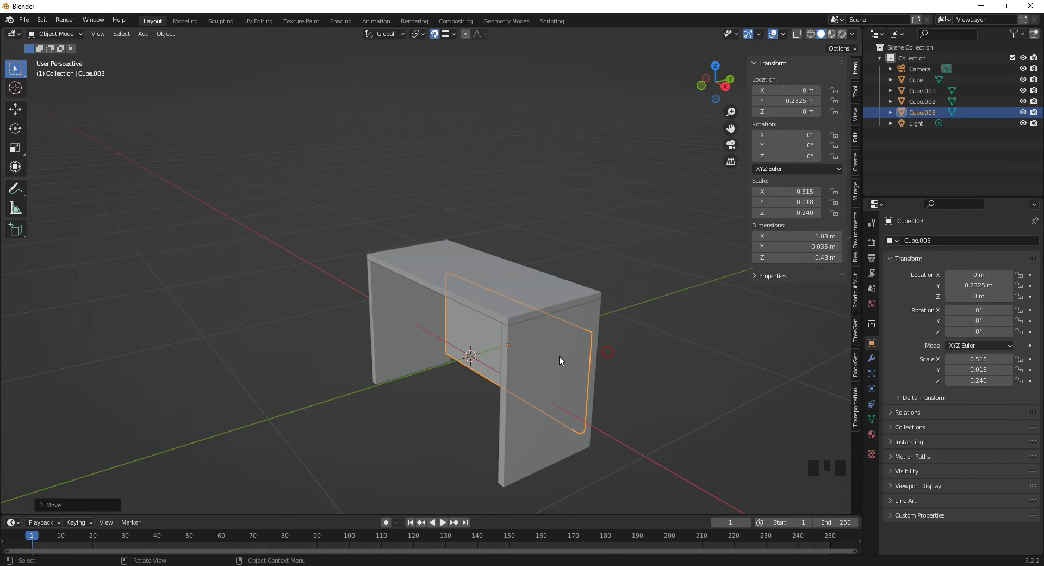
key("g")
key("z")
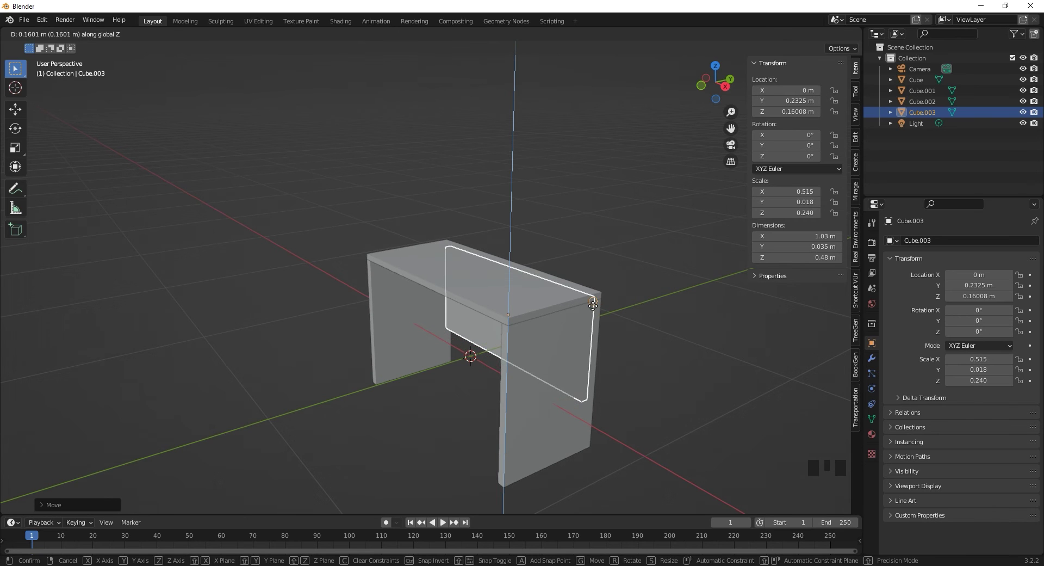
right_click(593, 307)
middle_click_drag(599, 308, 420, 309)
scroll(430, 281, "up", 7)
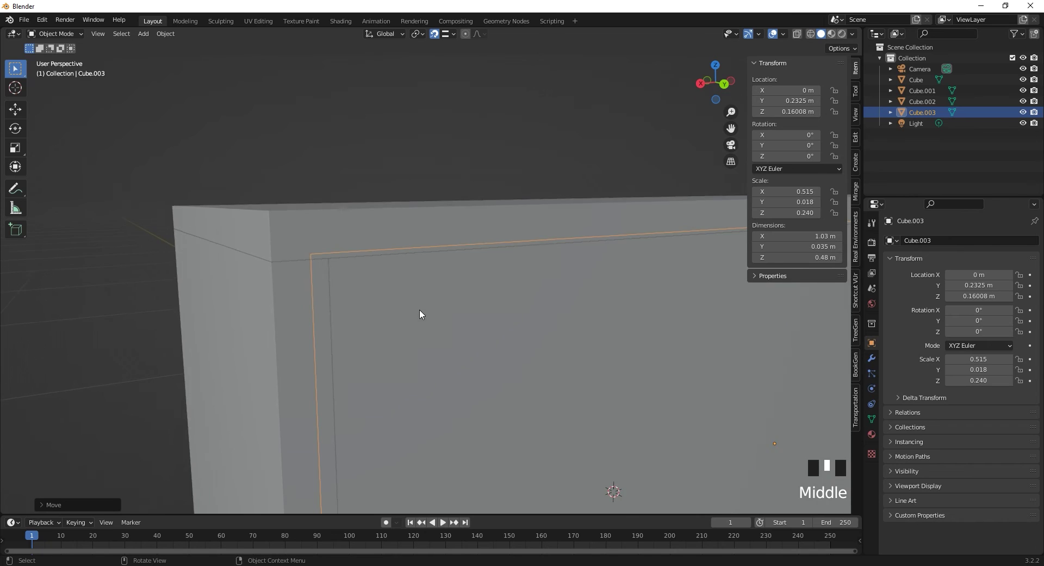
scroll(420, 309, "down", 4)
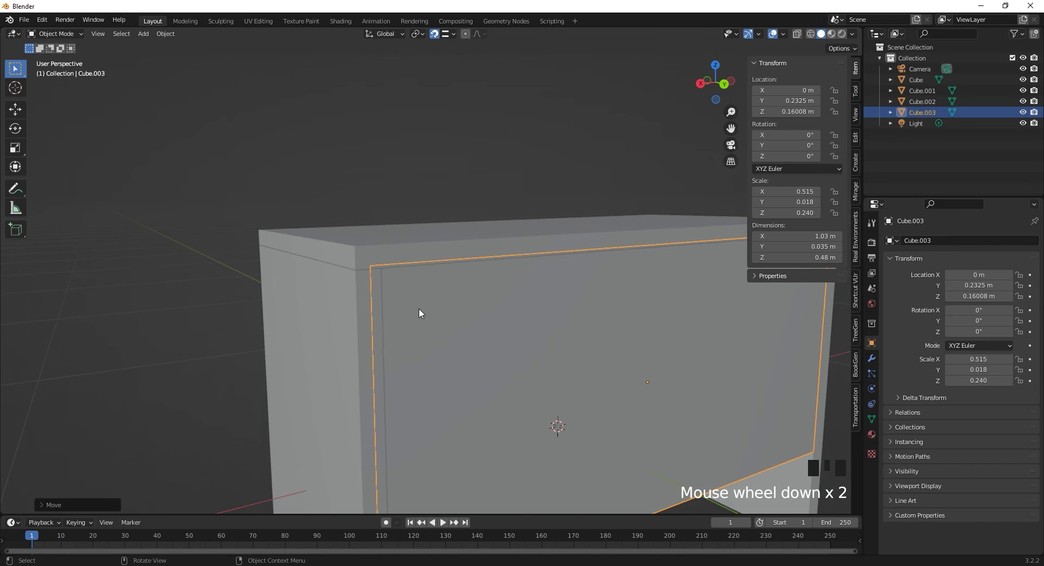
Step: Deselect the back panel and turn off snapping
left_click(405, 163)
left_click(433, 35)
middle_click_drag(158, 328, 564, 303)
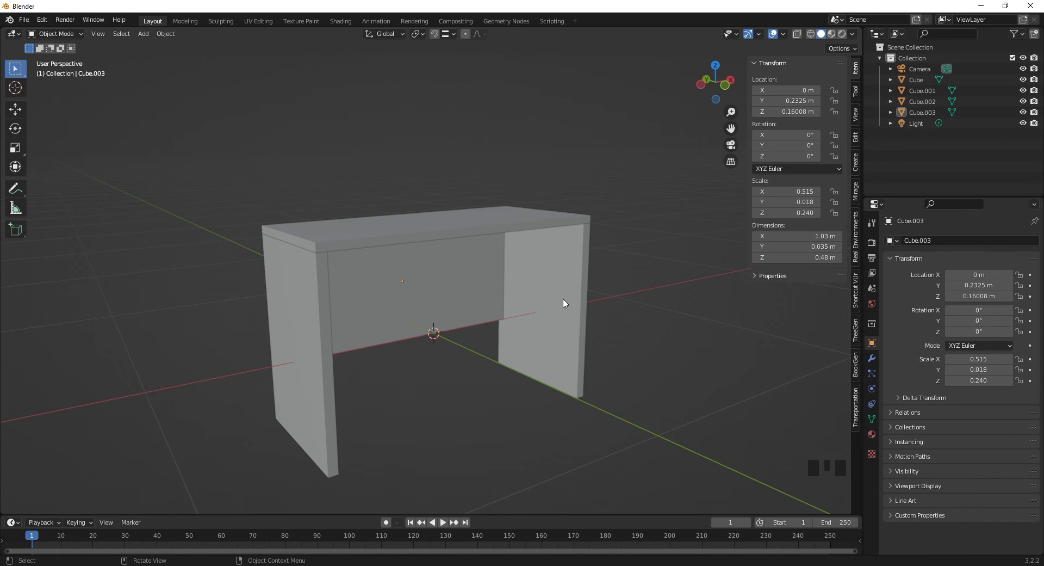
Step: Place the 3D cursor on the tabletop with the Cursor tool and reset it to the world origin
left_click(19, 93)
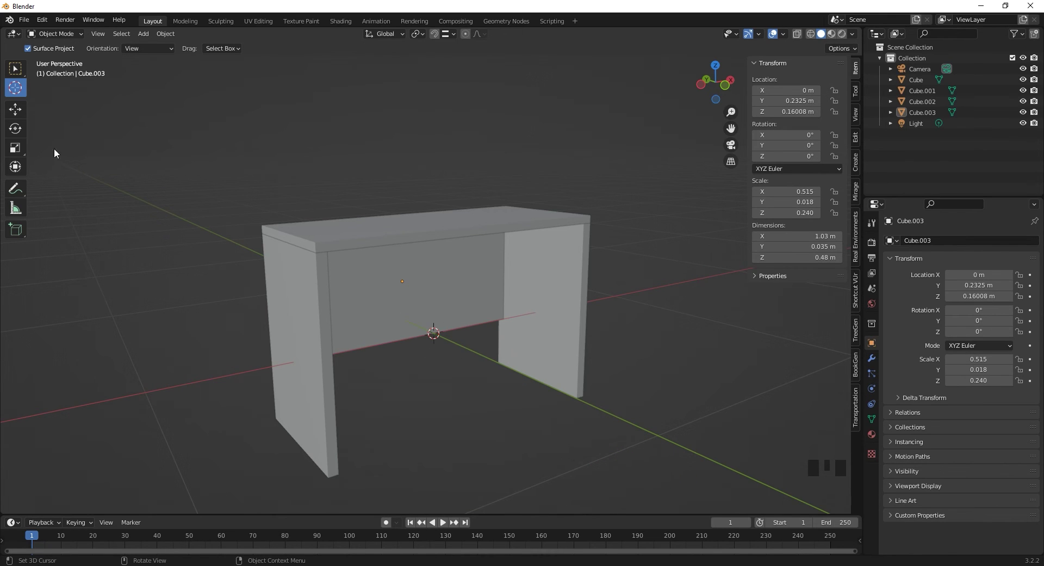
left_click(348, 226)
left_click(15, 68)
key("shift+c")
Step: Set the origin of the side panel at X 0.5325 m to the 3D cursor at the table's centre
scroll(258, 389, "up", 3)
middle_click_drag(258, 390, 419, 365, "shift")
left_click(553, 332)
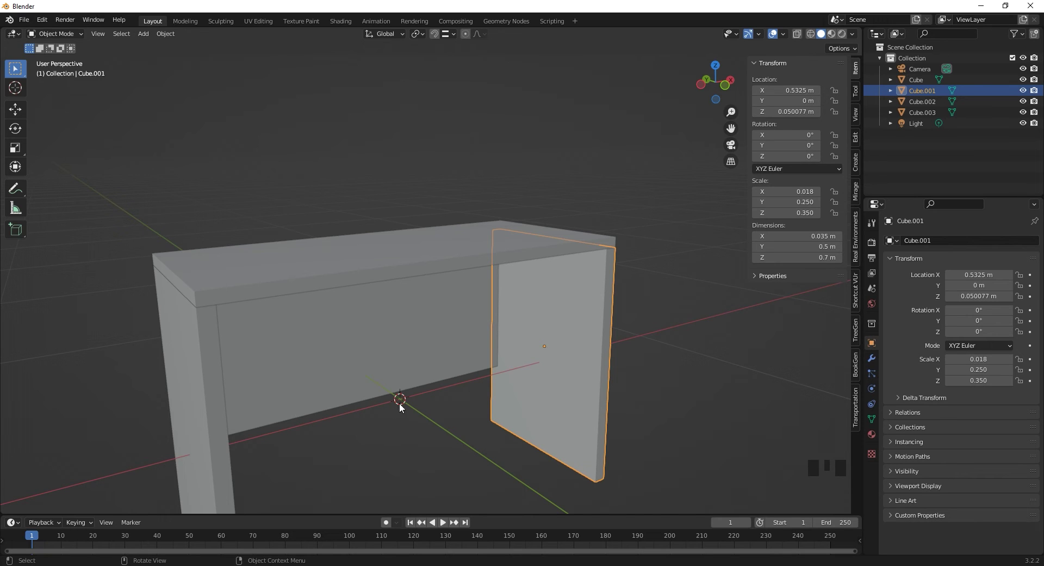
right_click(569, 334)
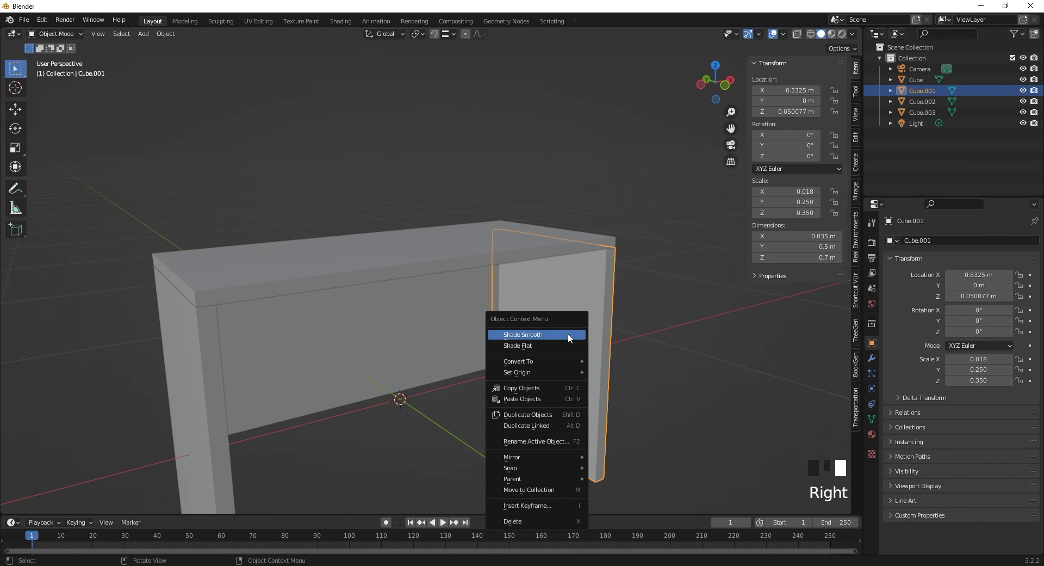
mouse_move(572, 372)
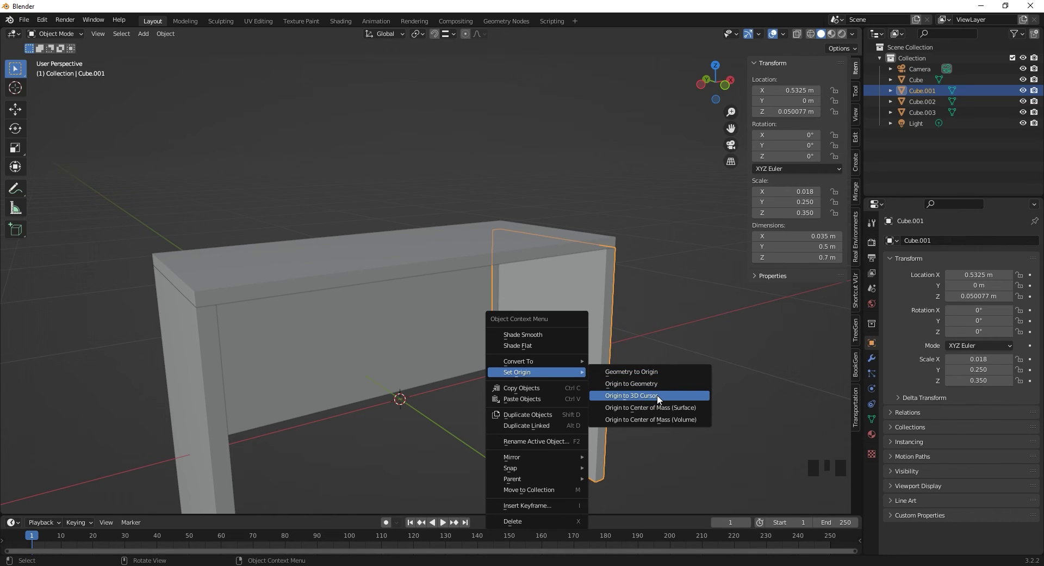
left_click(630, 395)
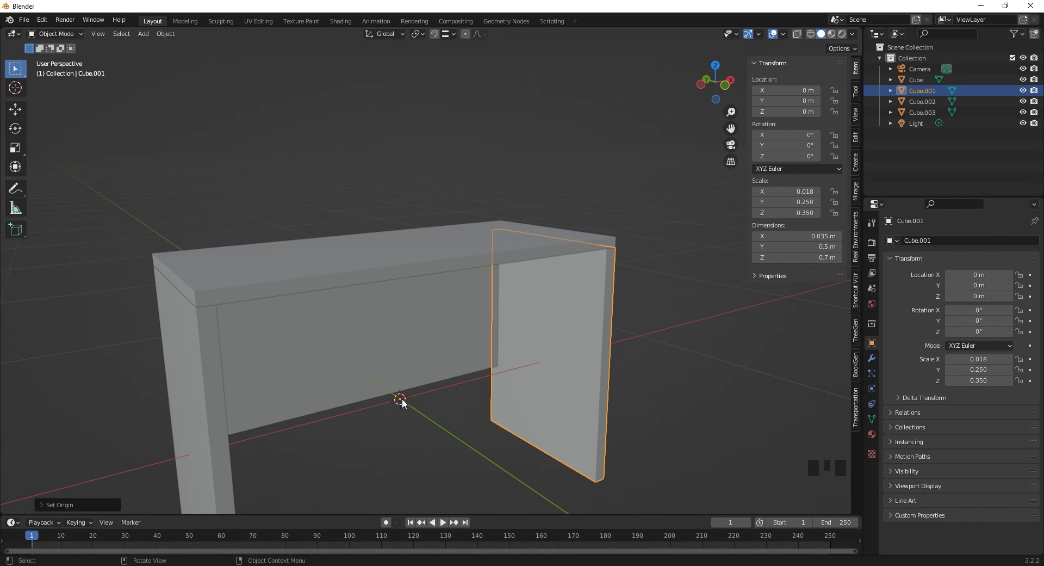
scroll(581, 357, "down", 3)
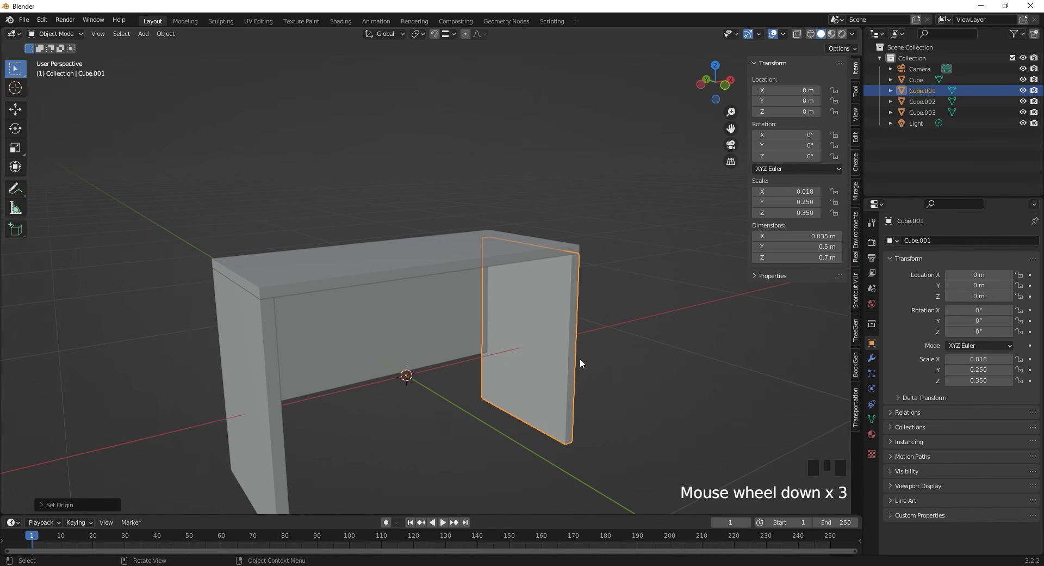
key("r")
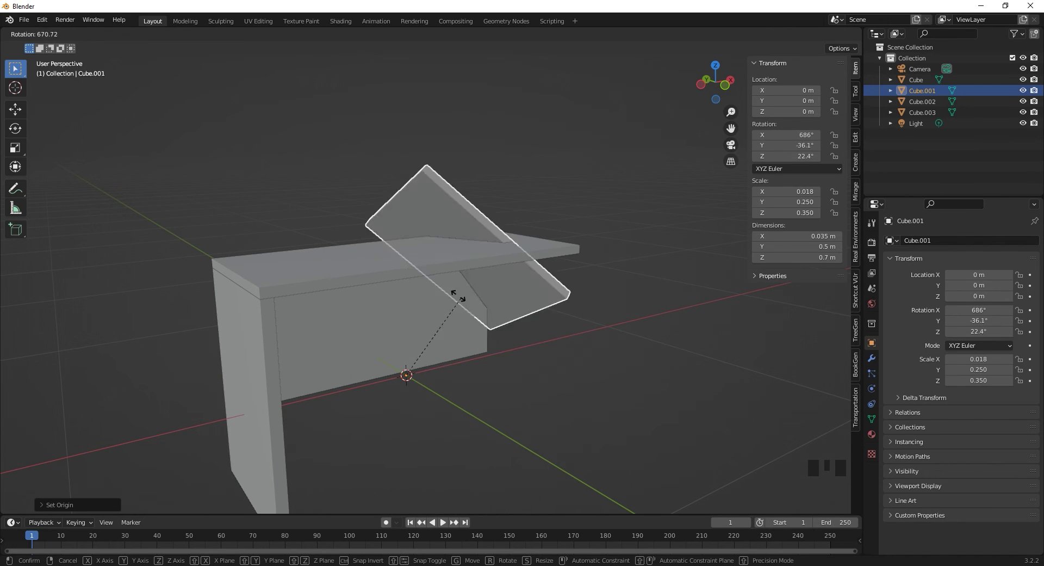
right_click(420, 272)
key("s")
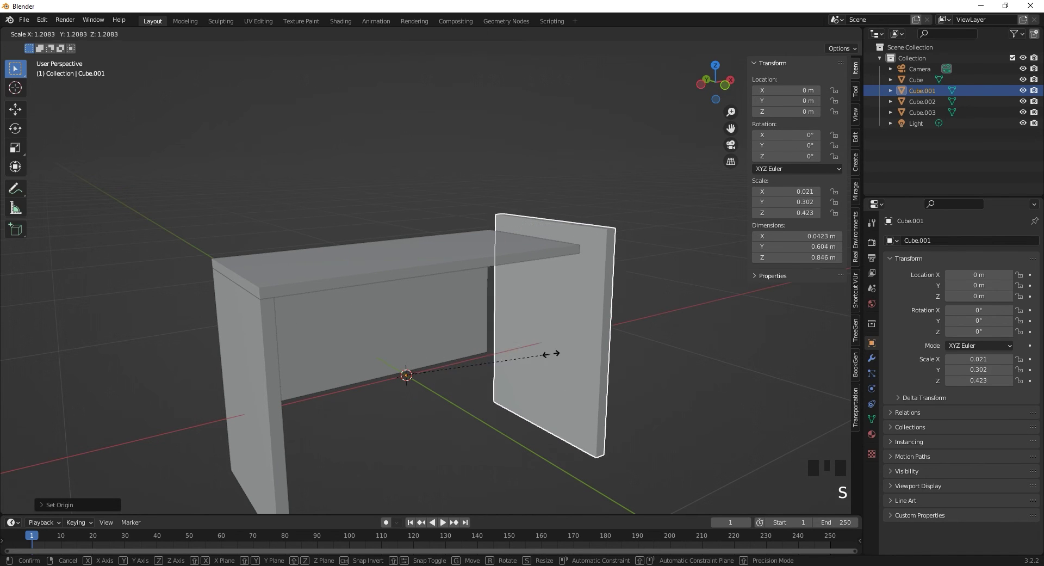
right_click(701, 381)
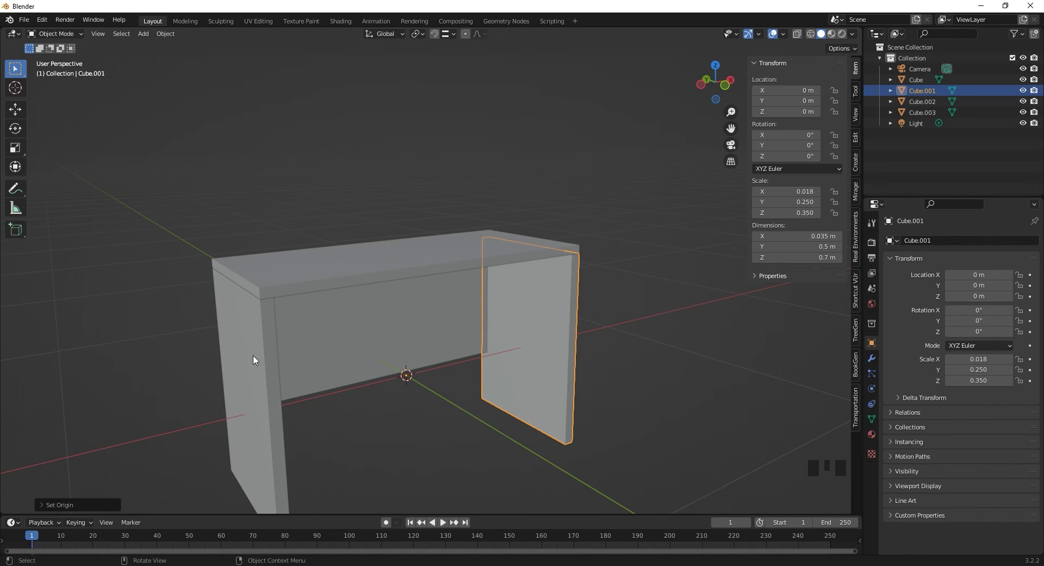
Step: Delete the opposite side panel, the one at X -0.5325 m
scroll(348, 402, "down", 1)
left_click(283, 346)
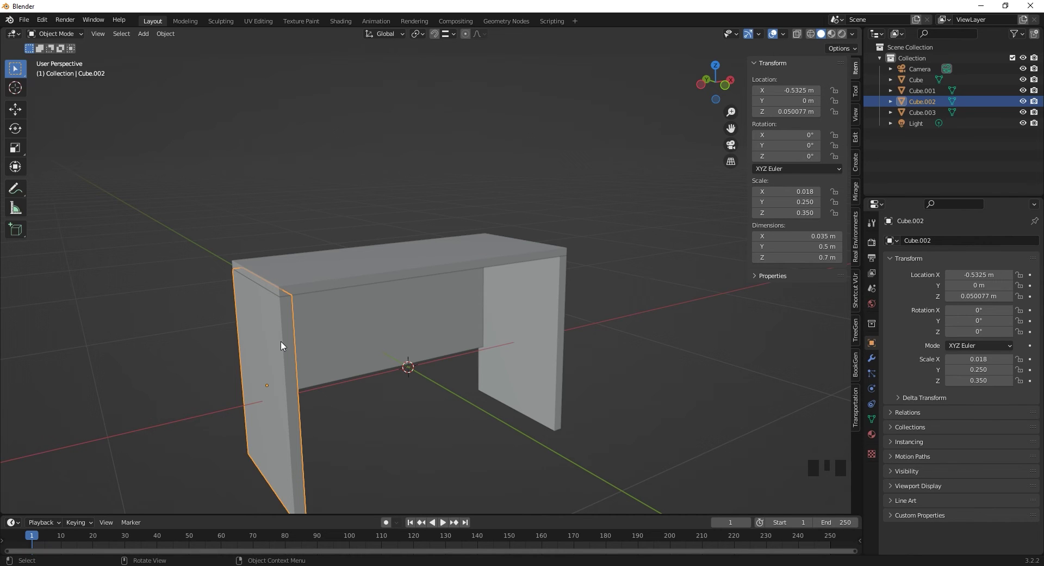
key("x")
left_click(281, 341)
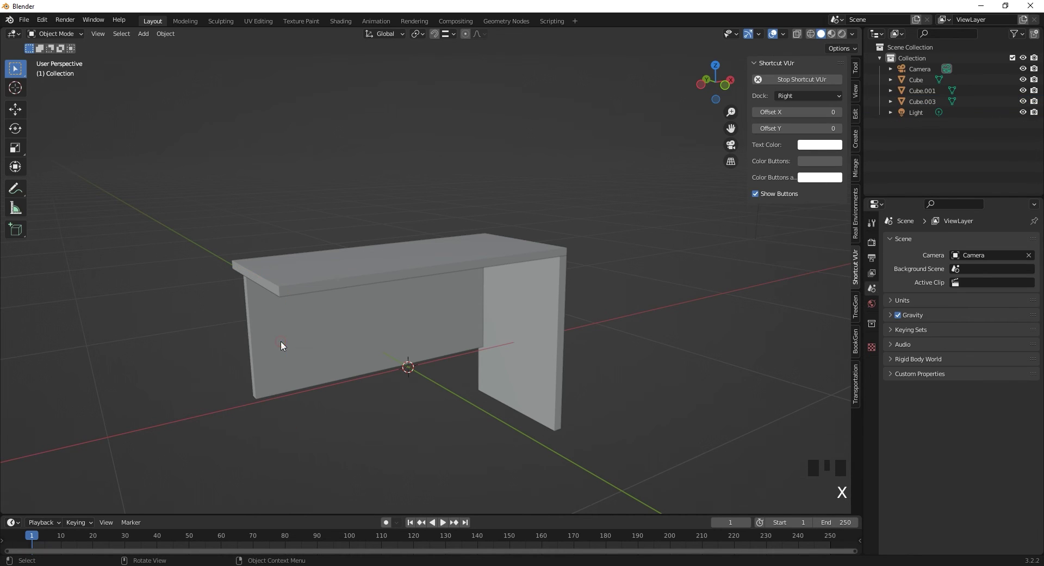
Step: Add a Mirror modifier on the X axis to the remaining side panel to recreate the opposite one
left_click(541, 329)
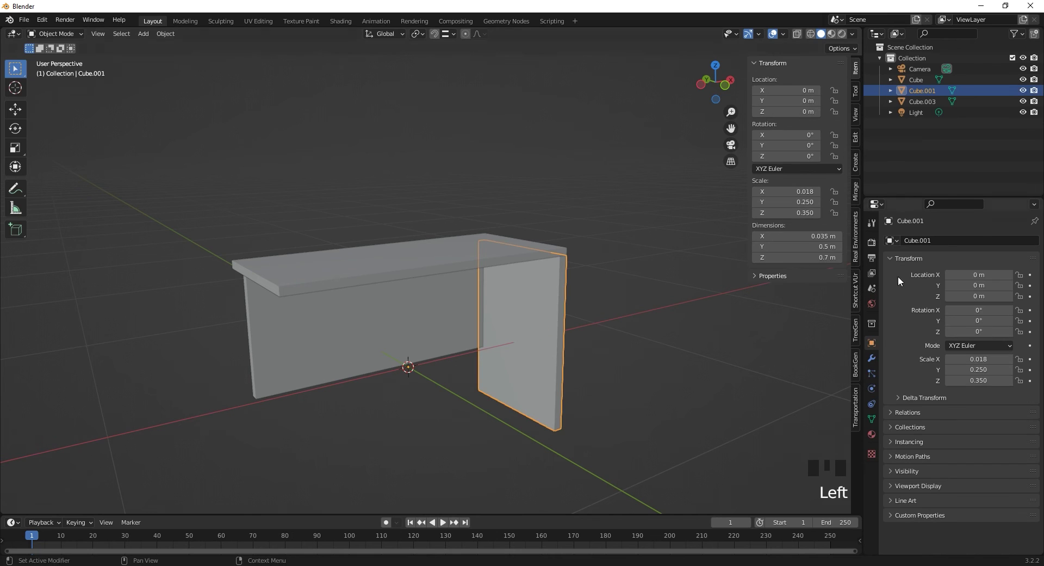
left_click(873, 358)
left_click(906, 242)
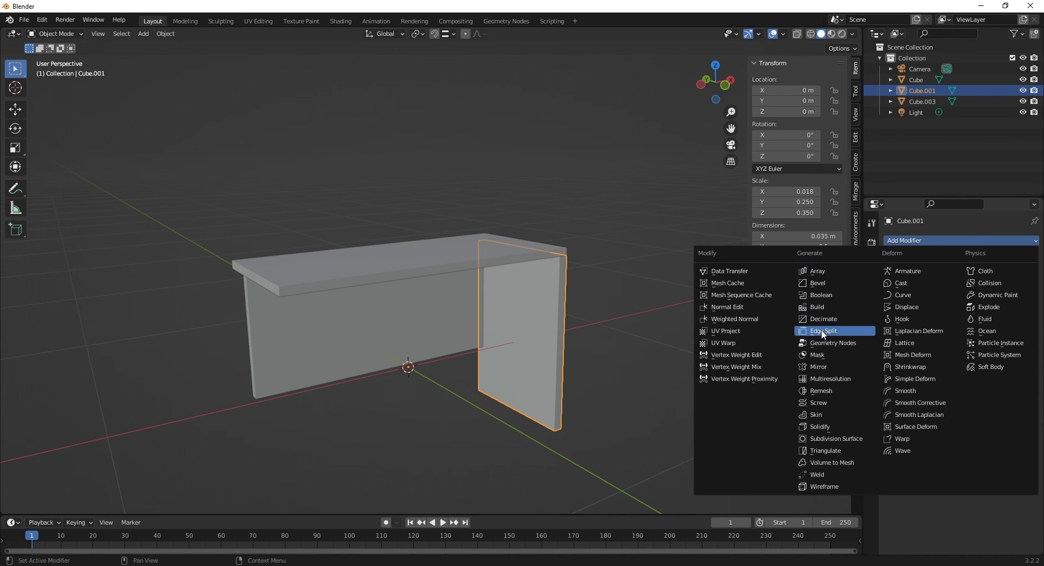
left_click(822, 368)
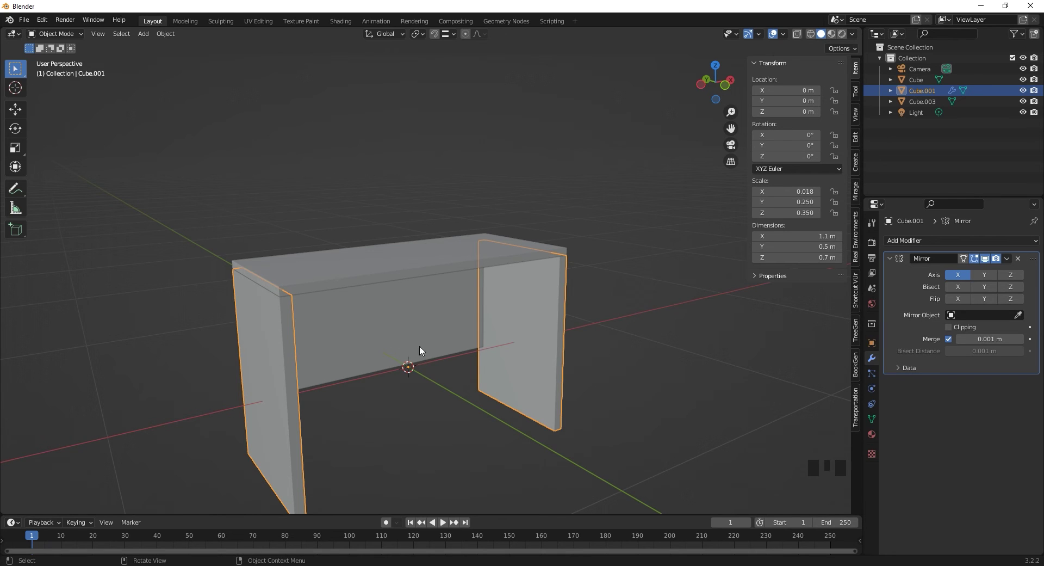
Step: Set the mirrored side panel's origin to its geometry, and return it to the 3D cursor
right_click(540, 316)
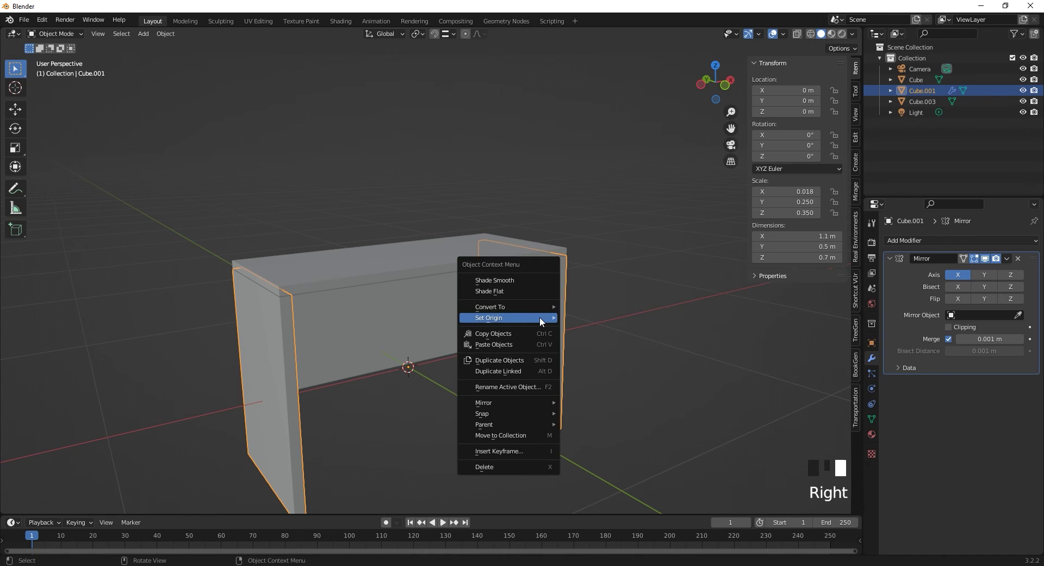
mouse_move(539, 317)
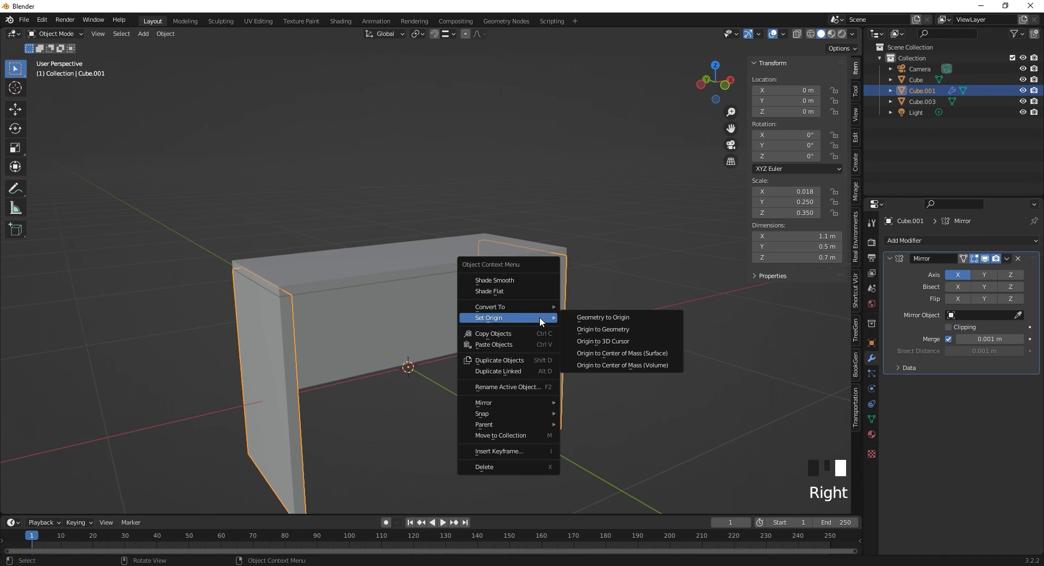
left_click(588, 329)
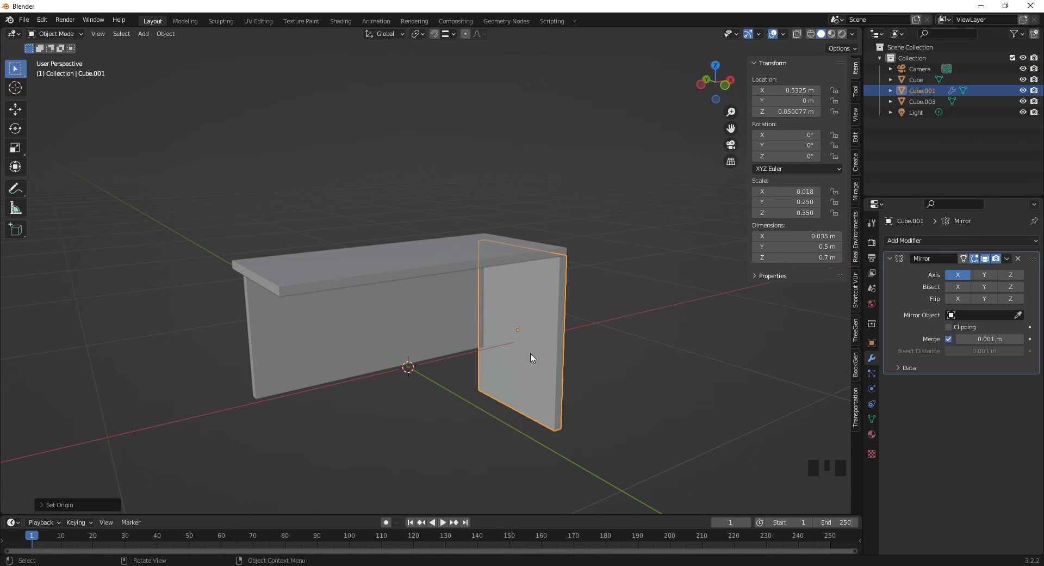
right_click(547, 307)
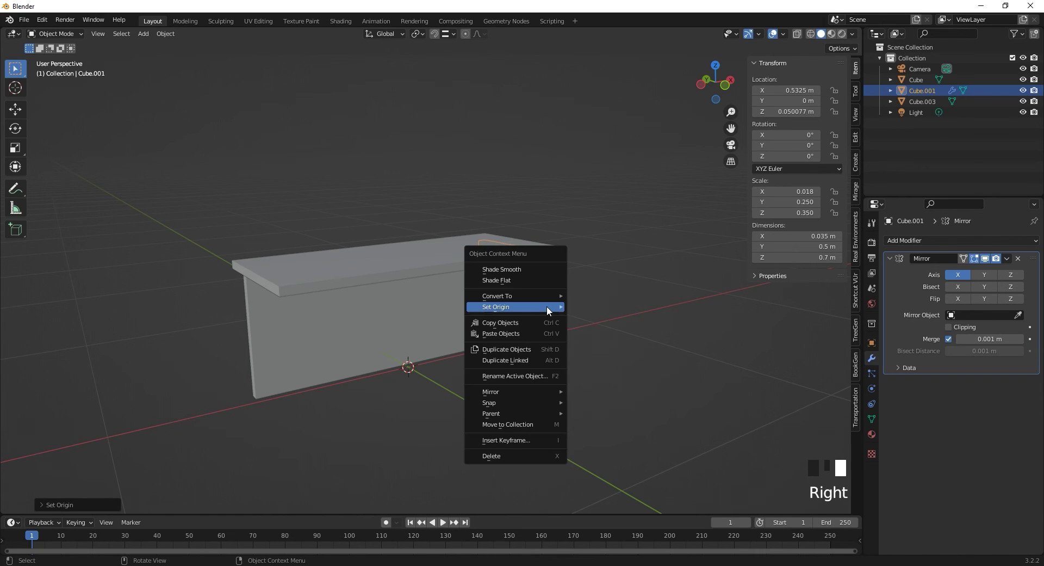
mouse_move(547, 307)
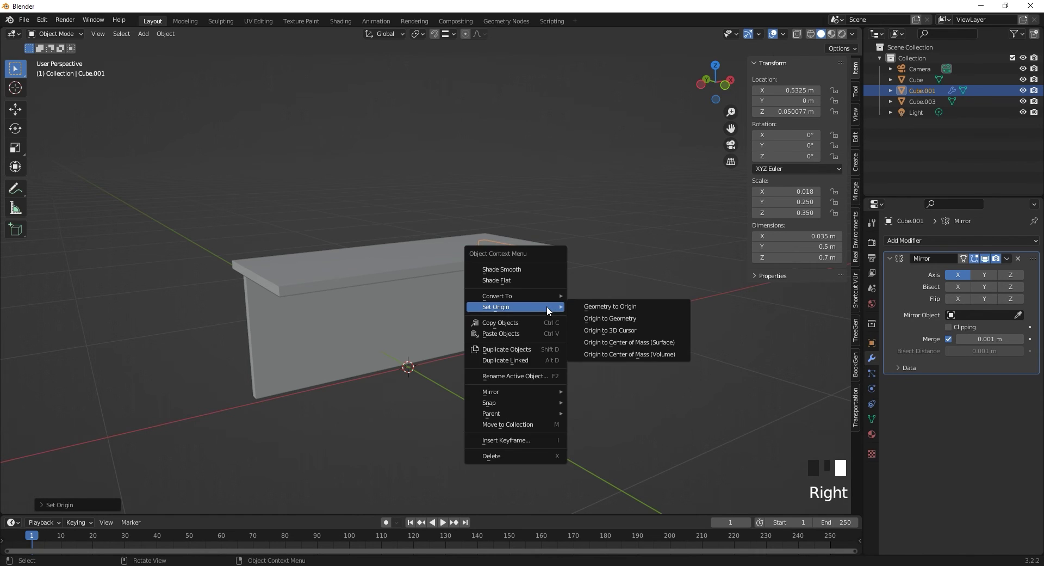
left_click(601, 329)
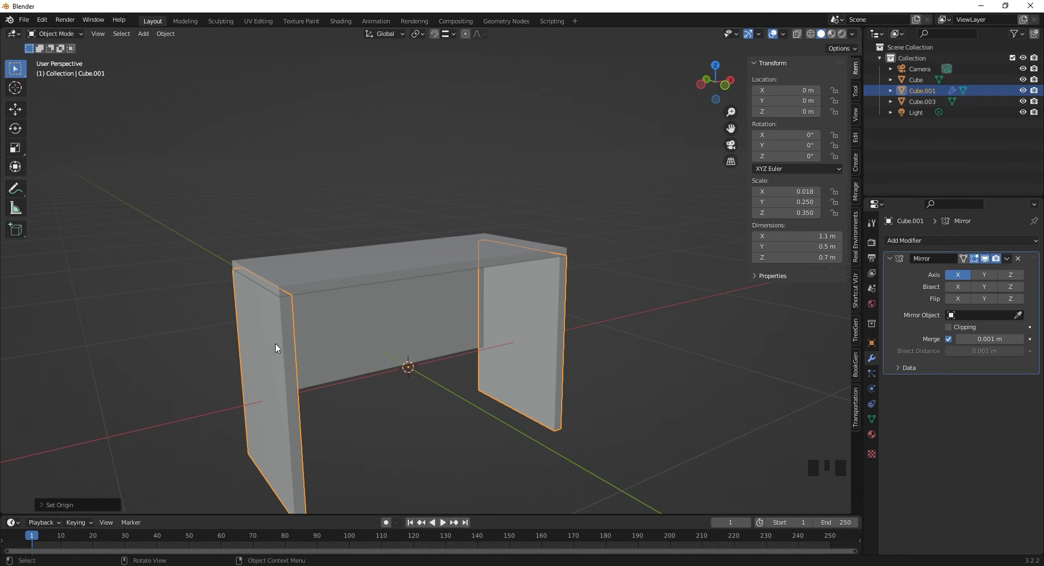
left_click(529, 342)
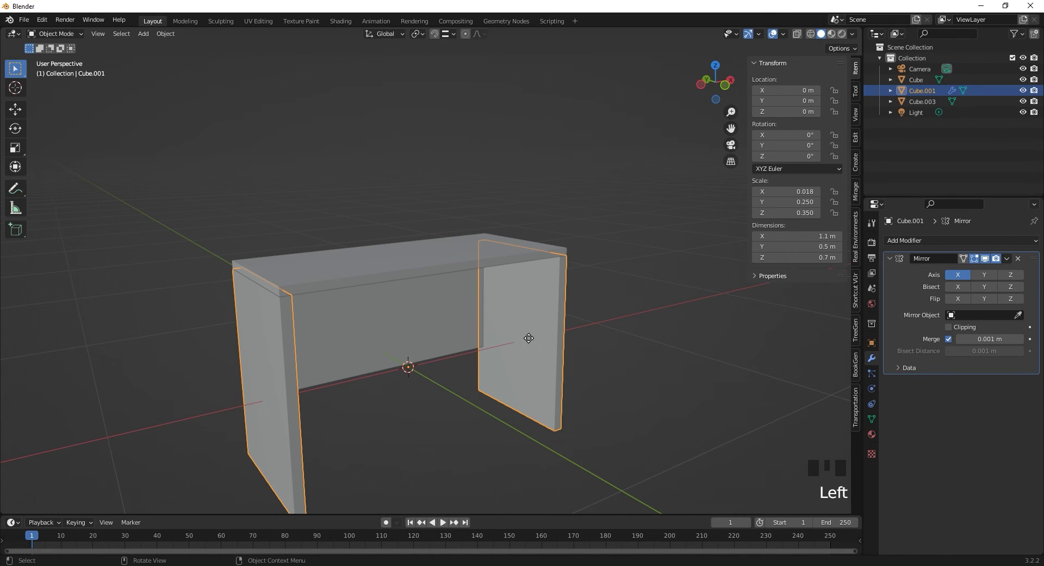
key("g")
key("x")
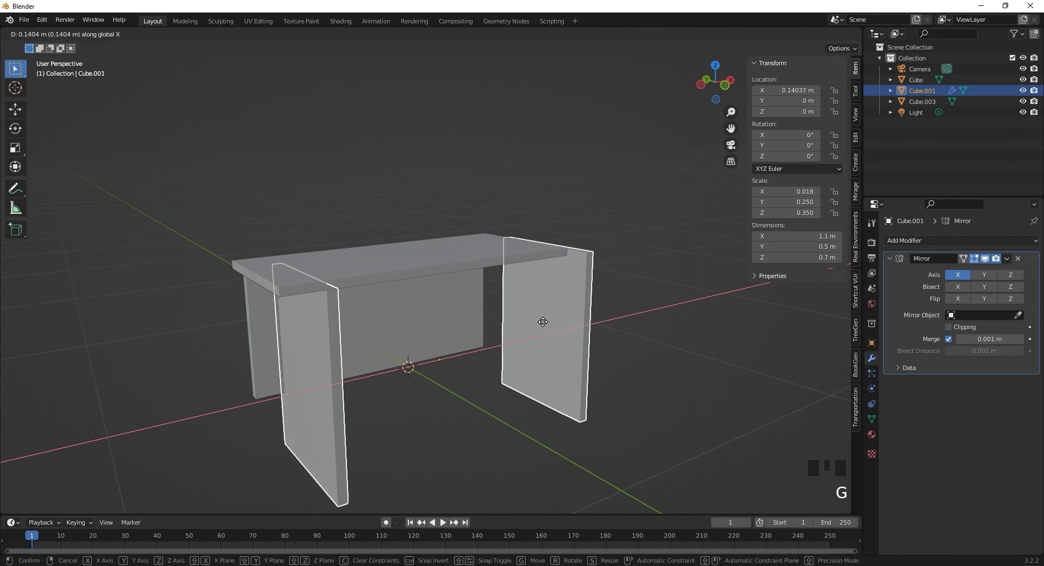
key("Escape")
Step: Add a new cube mesh at the world origin and set its X dimension to 0.45 m
left_click(572, 307)
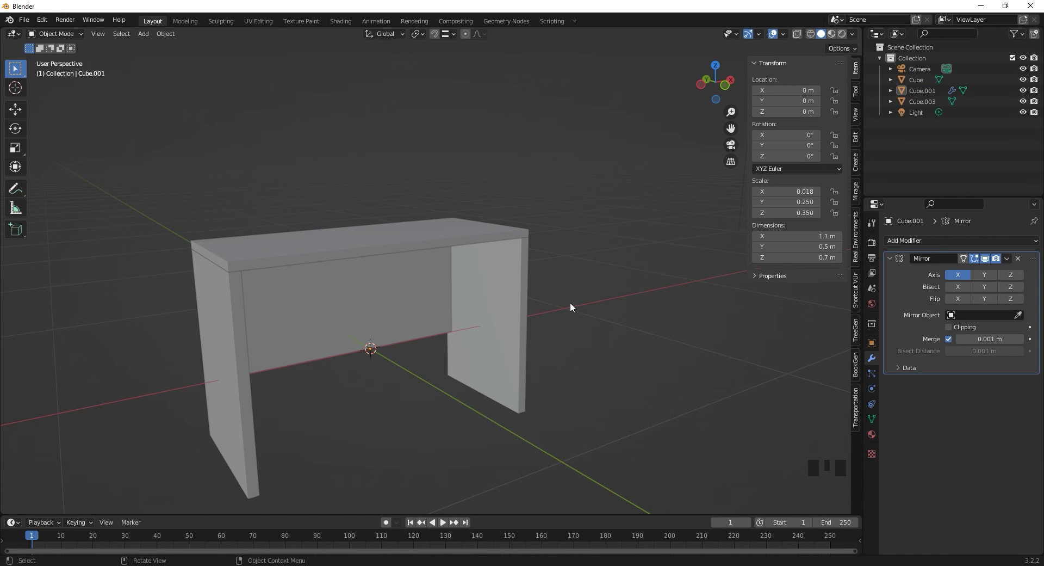
middle_click_drag(517, 309, 517, 309)
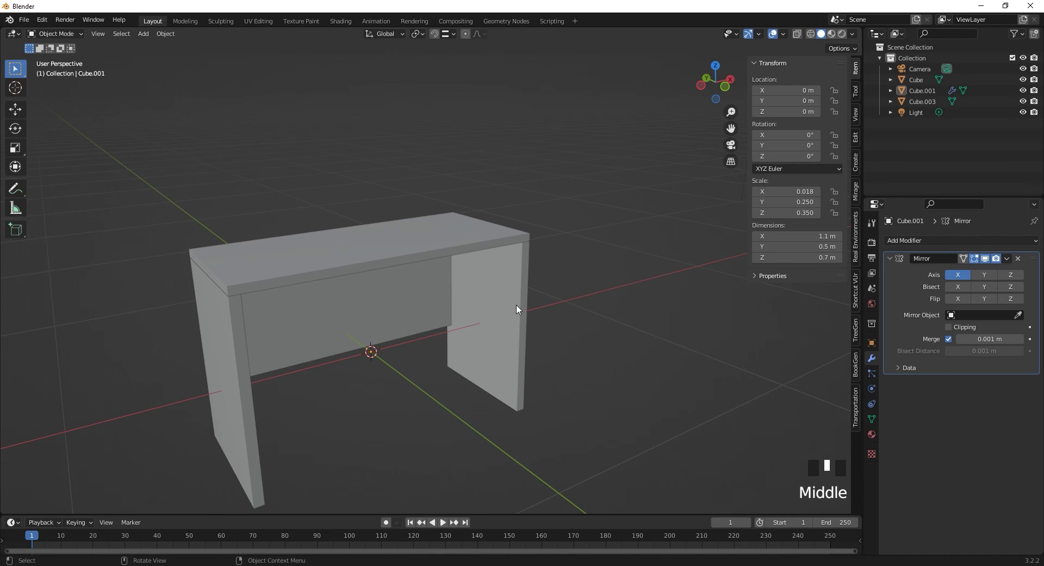
key("shift+a")
left_click(462, 310)
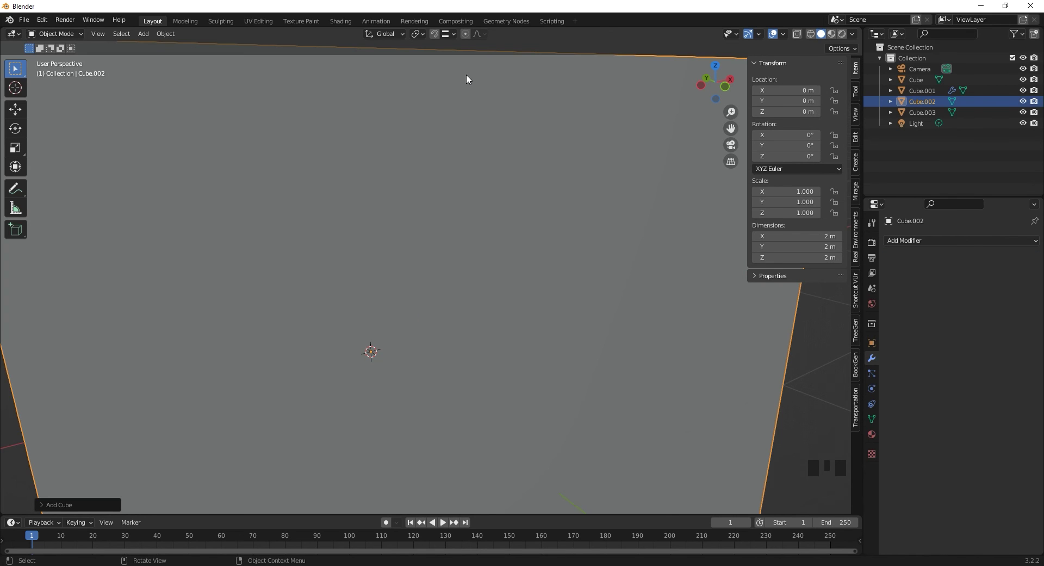
left_click(819, 237)
type("0.45")
key("Return")
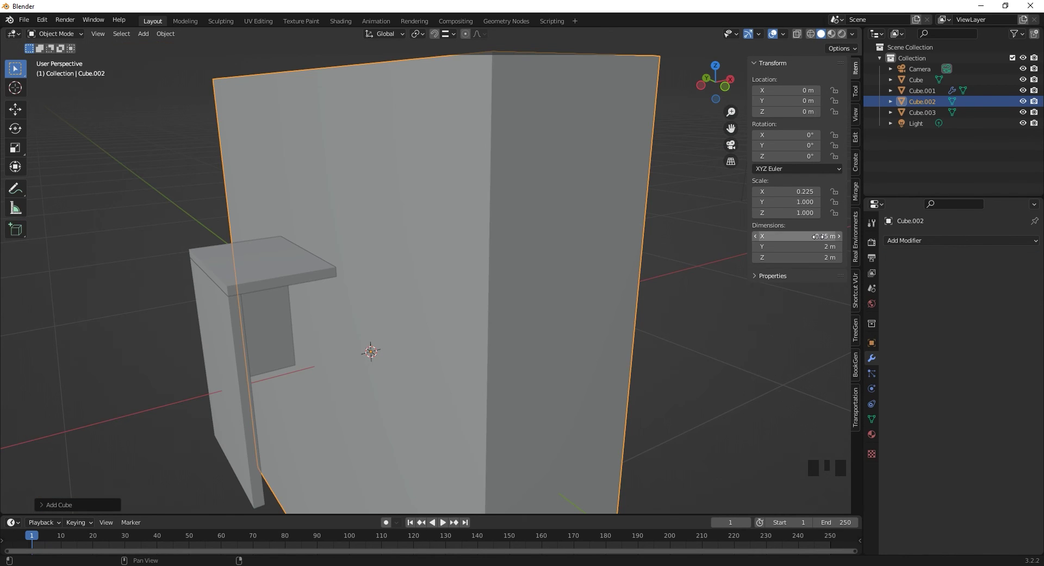
Step: Set the new cube's Y dimension to 0.5 m and its Z dimension to 0.45 m
left_click(813, 247)
type("0")
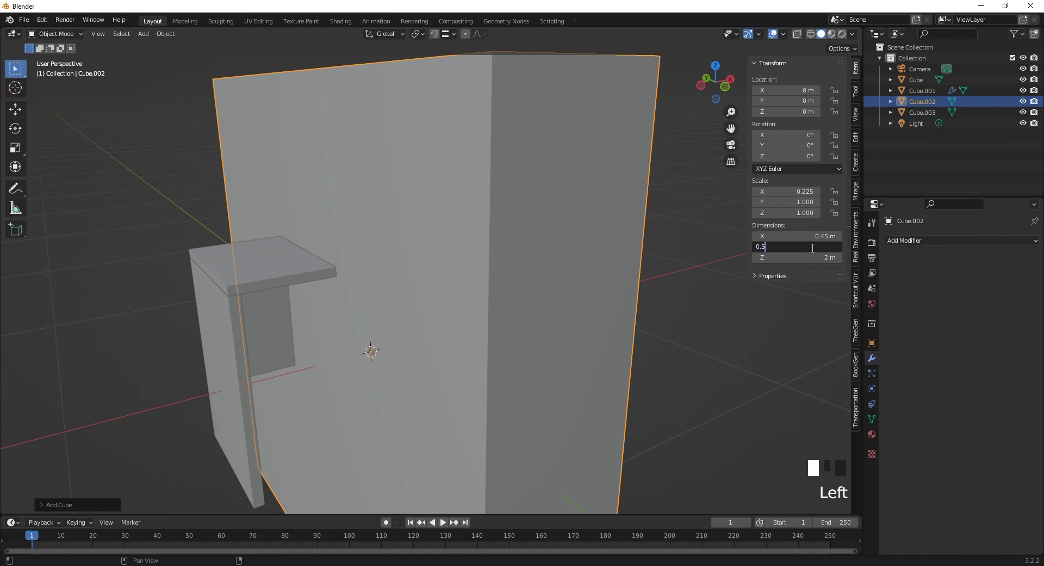
type(".5")
key("Return")
left_click(815, 258)
type("0.45")
key("Return")
Step: In front view, move the new cube under the tabletop beside the +X side panel, to about X 0.287 m and Z 0.173 m
mouse_move(397, 329)
middle_mouse_down()
mouse_move(455, 343)
mouse_move(403, 333)
middle_mouse_up()
key("KP_1")
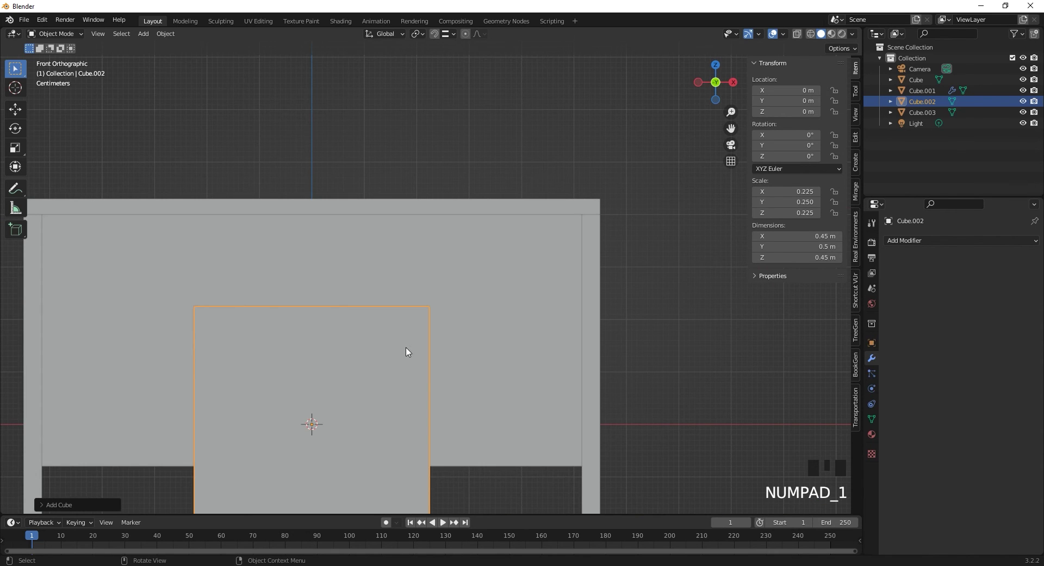
scroll(408, 352, "down", 2)
middle_click_drag(408, 352, 422, 329, "shift")
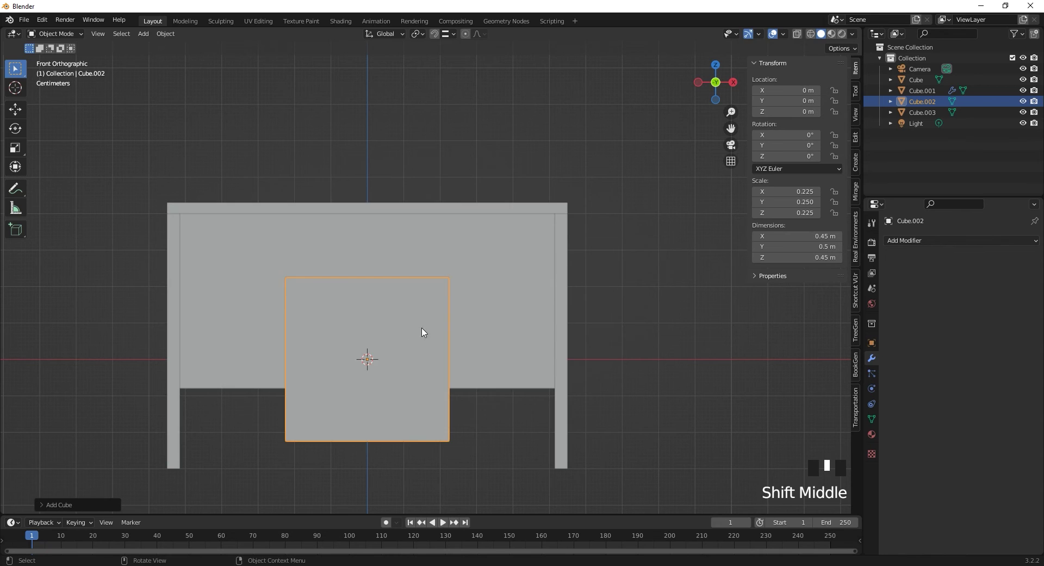
key("g")
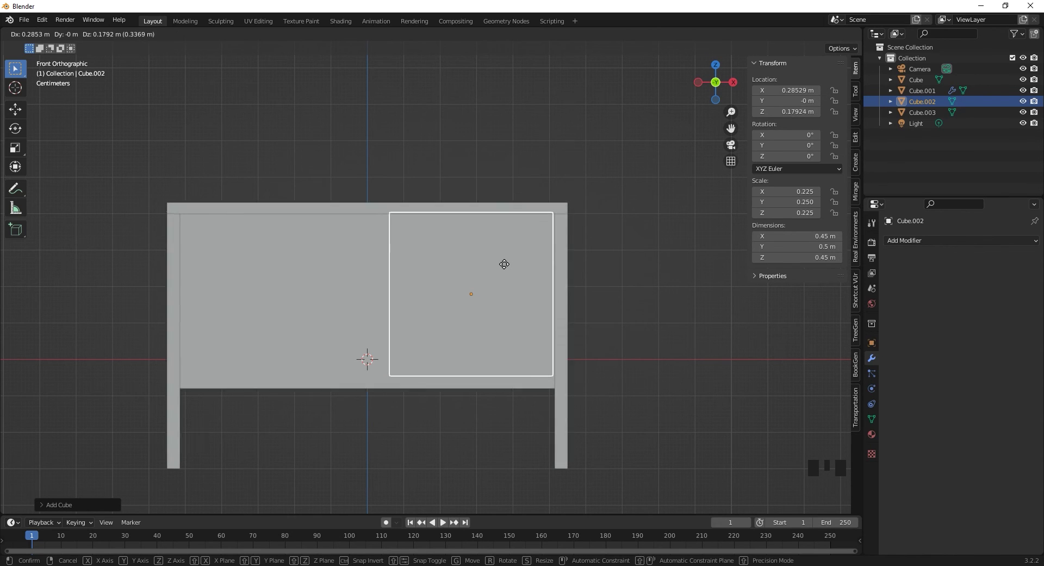
left_click(505, 266)
middle_click_drag(504, 266, 435, 285)
scroll(485, 303, "up", 3)
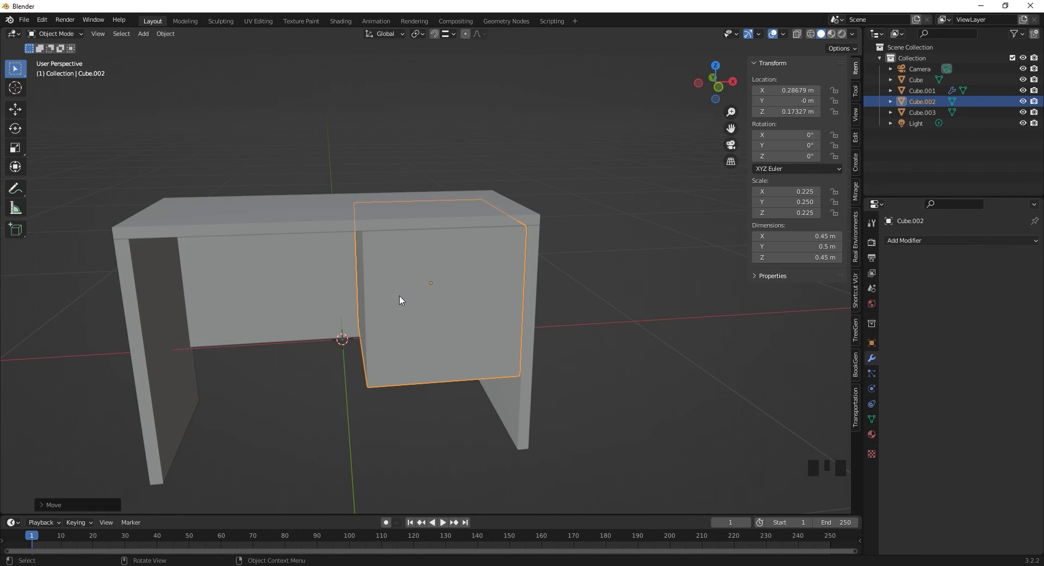
Step: Keep the new cube in Object Mode, and put it into Edit Mode
left_click(52, 34)
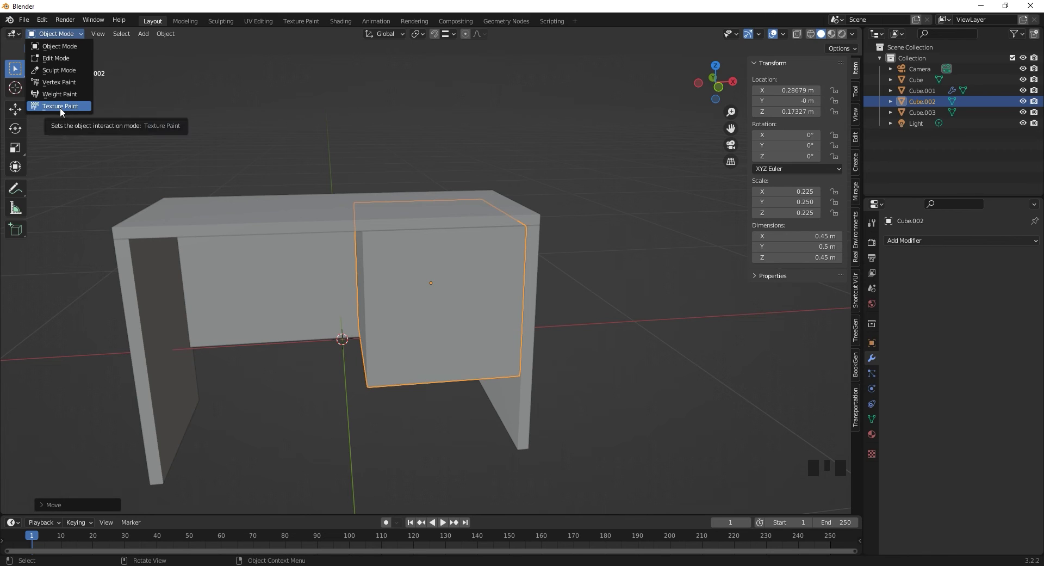
left_click(60, 47)
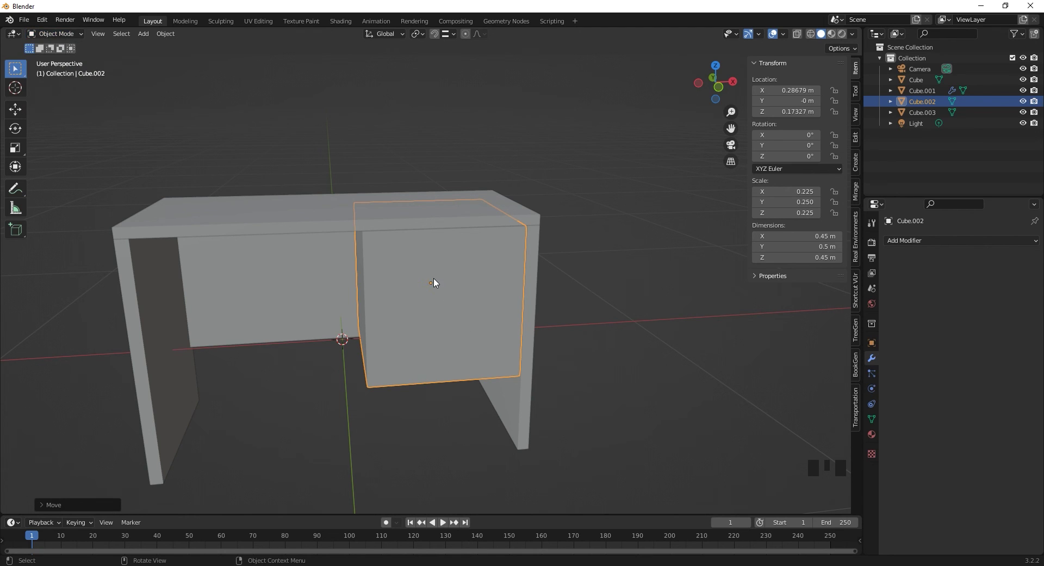
left_click(67, 34)
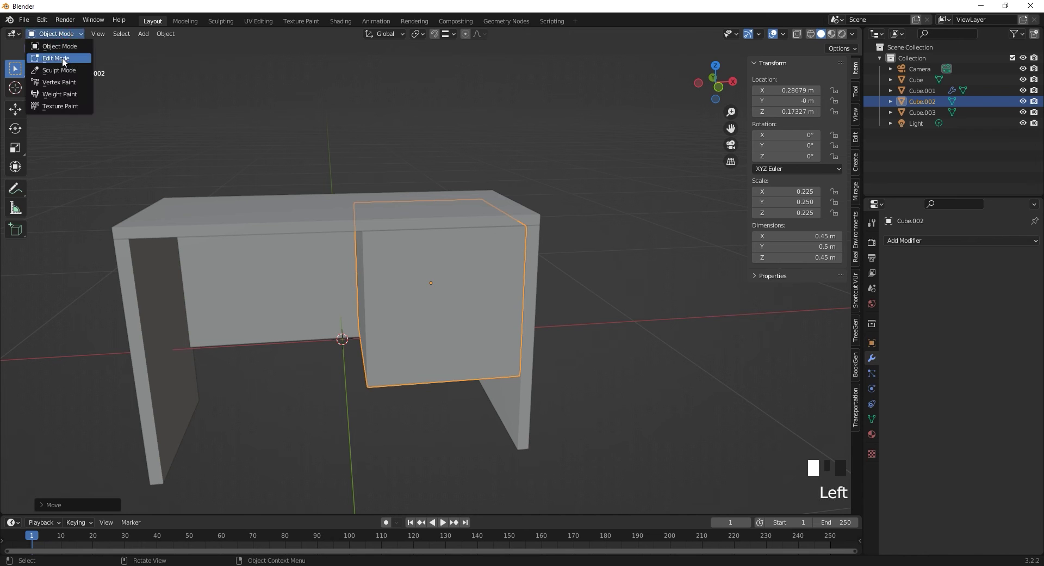
left_click(63, 59)
middle_click_drag(379, 282, 487, 303)
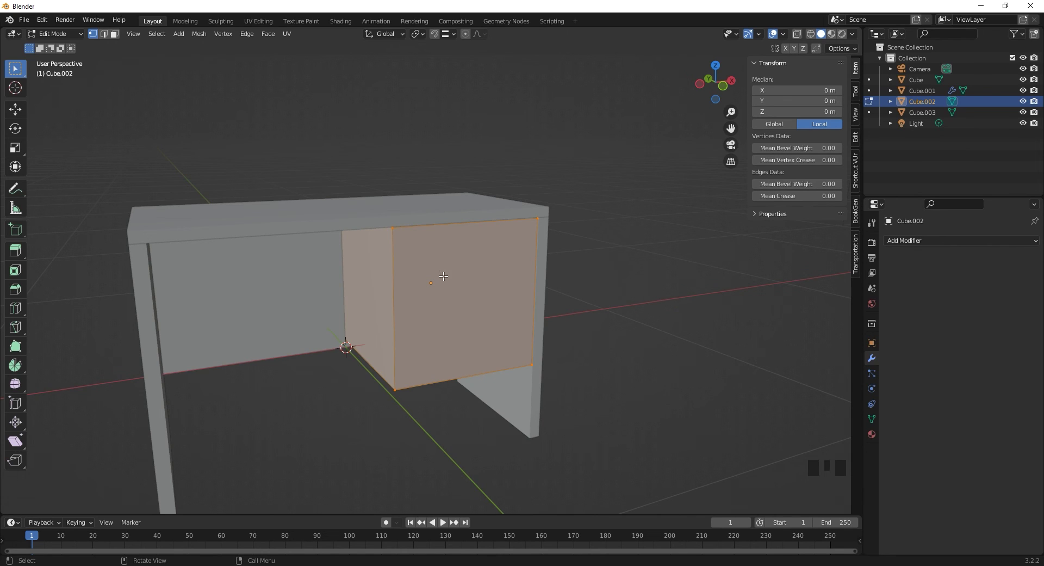
Step: Try to select the other table parts in Edit Mode, select the cube's front upper inner vertex, and return to Object Mode
left_click(155, 220)
left_click(154, 287)
left_click(150, 356)
left_click(200, 317)
left_click(513, 406)
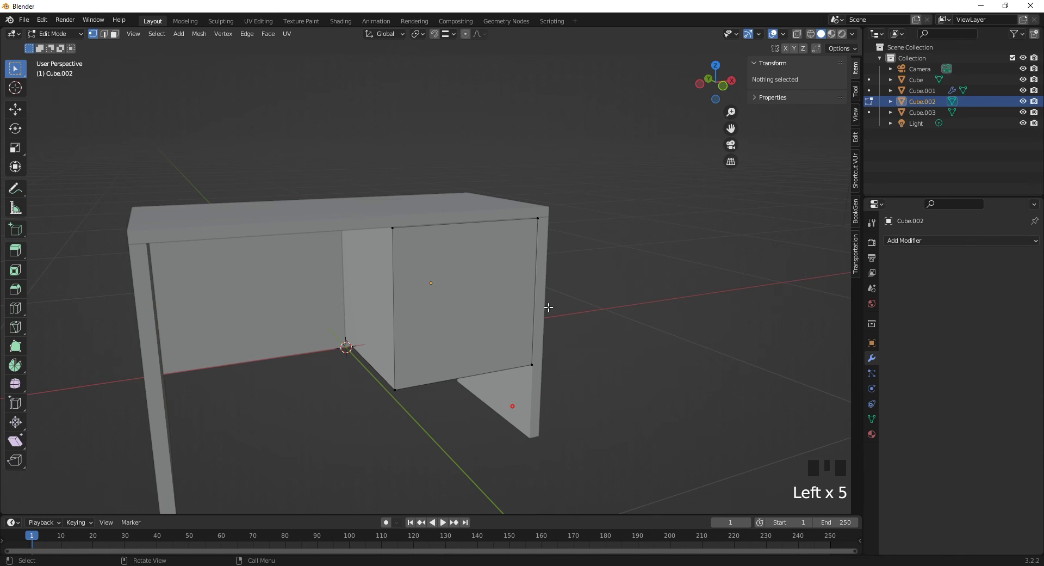
double_click(152, 218)
left_click(148, 297)
left_click(442, 306)
left_click(392, 228)
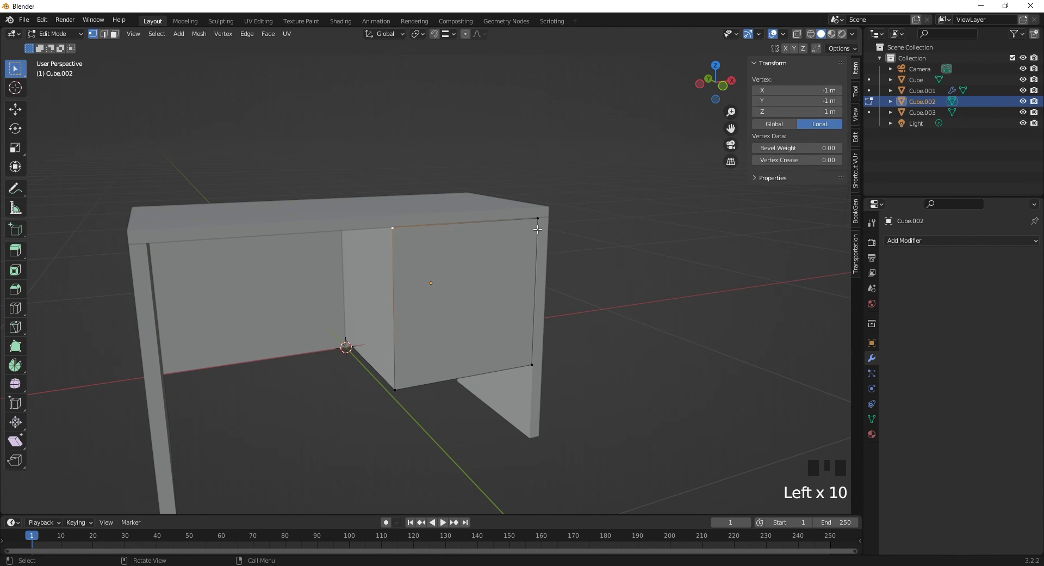
double_click(280, 156)
key("Tab")
left_click(508, 298)
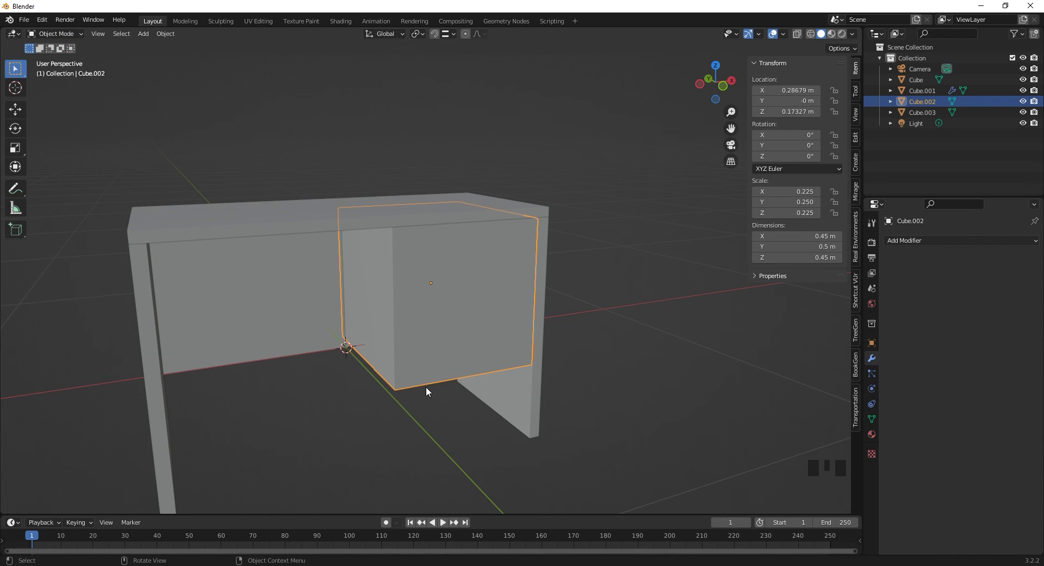
Step: Enter and leave Edit Mode in turn on the 0.45 m cube, the tabletop and the mirrored side panels
key("Tab")
key("Tab")
left_click(375, 350)
left_click(249, 224)
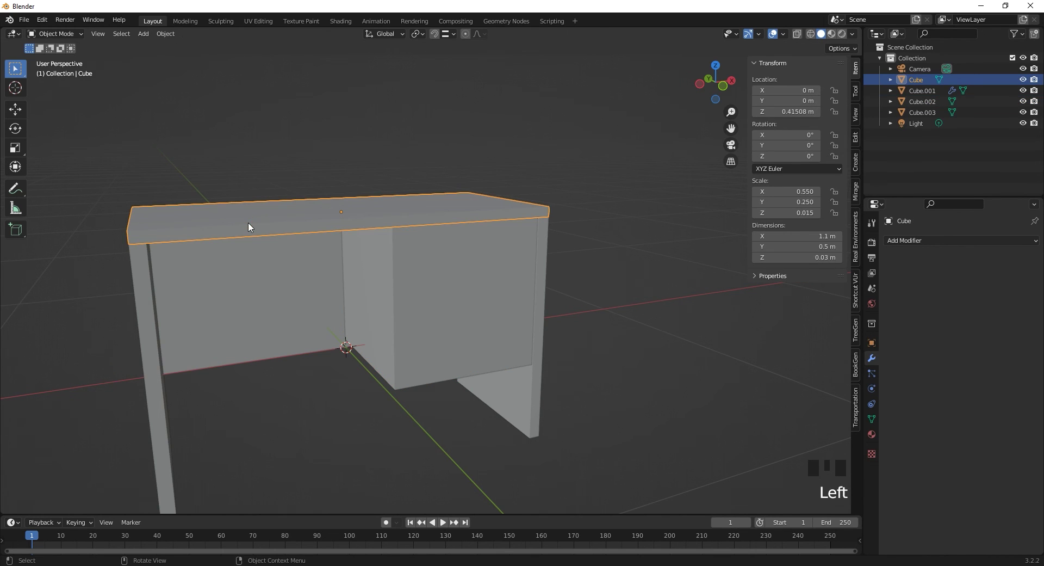
key("Tab")
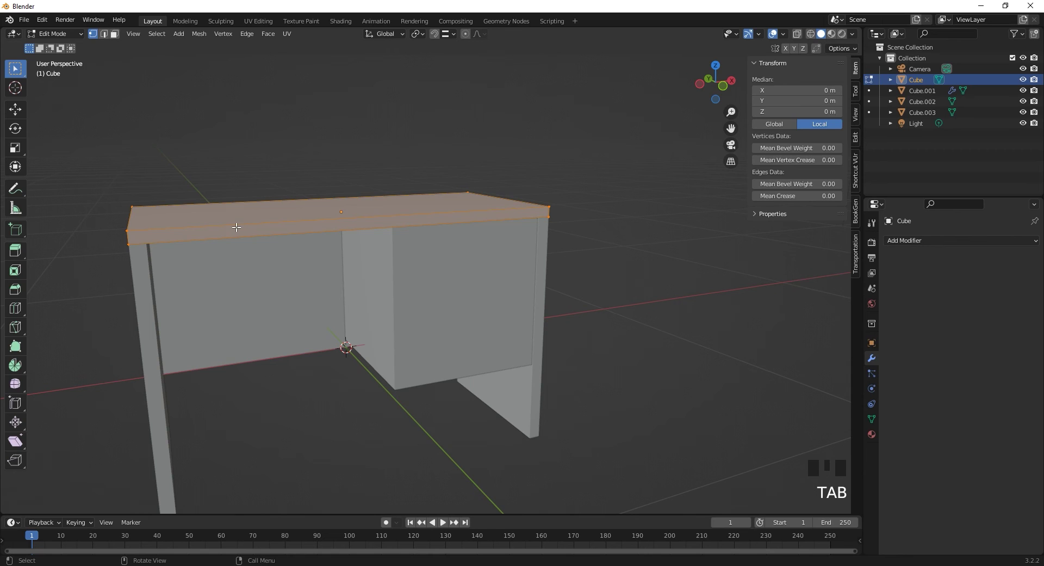
key("Tab")
left_click(148, 279)
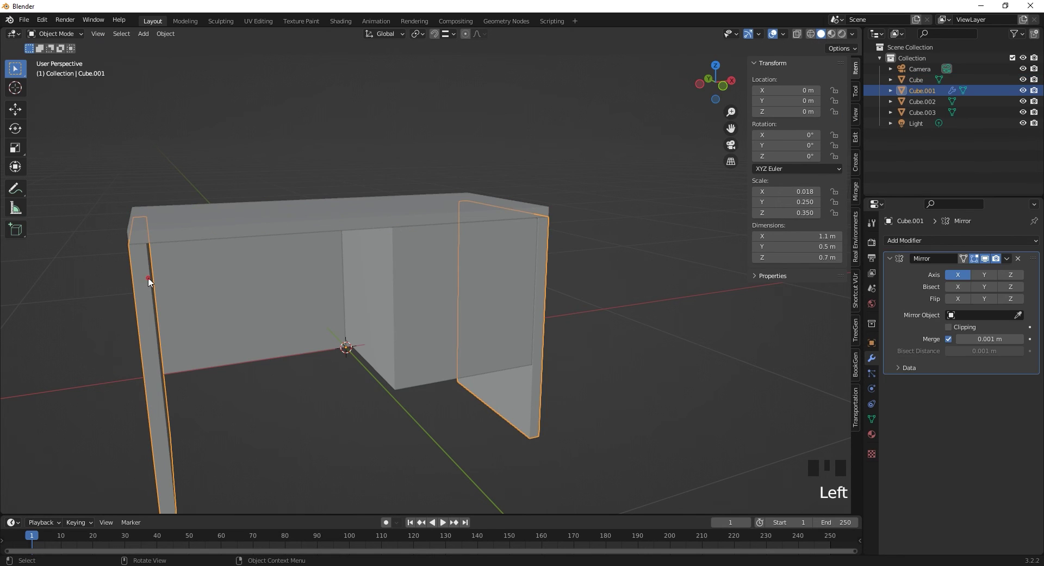
key("Tab")
middle_click_drag(279, 300, 508, 291)
key("Tab")
Step: Open the 0.45 m cube in Edit Mode and select its front corner vertices one at a time
left_click(495, 286)
key("Tab")
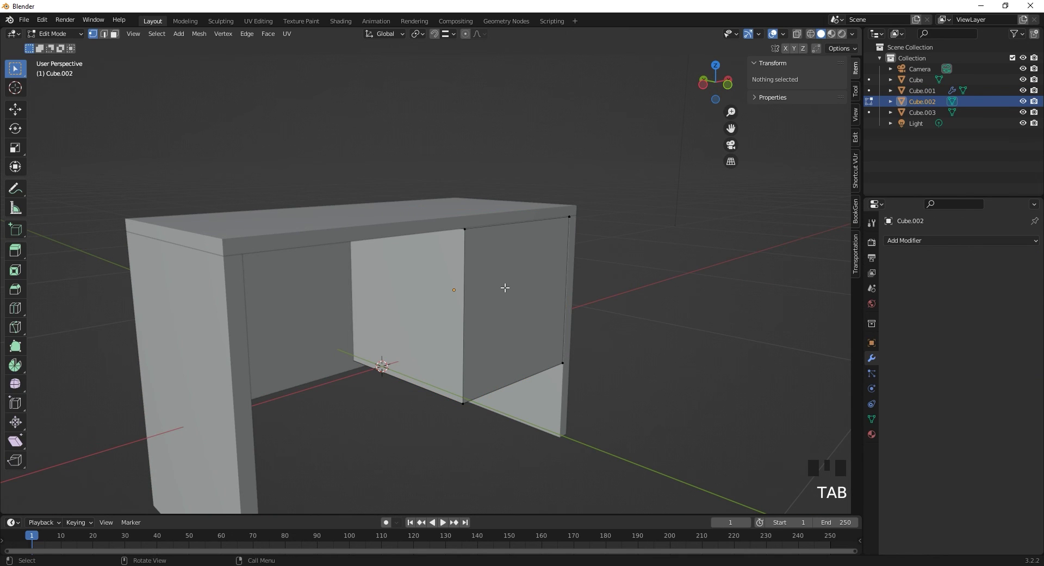
left_click(454, 289)
left_click(468, 233)
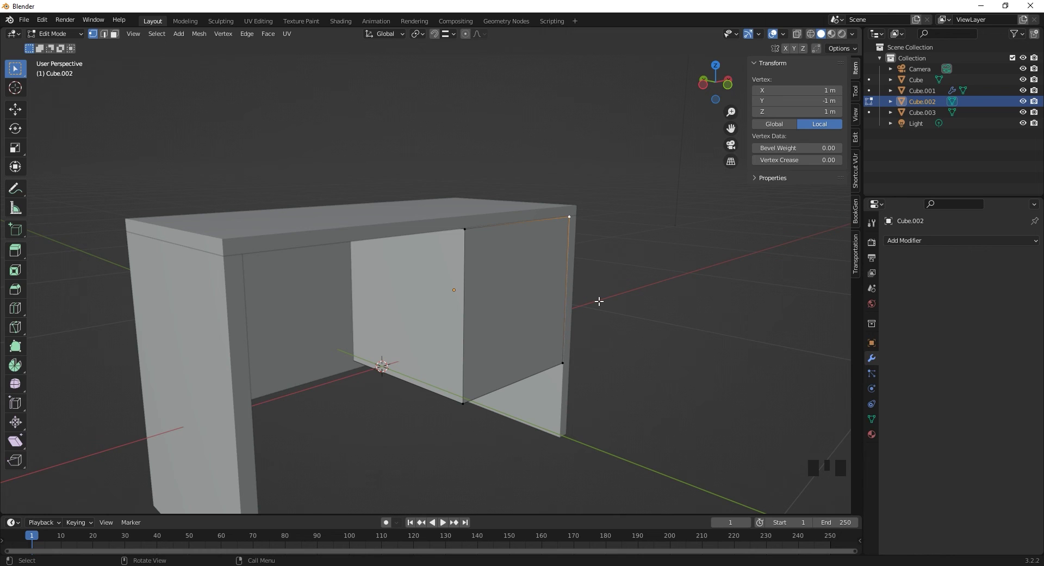
left_click(466, 229)
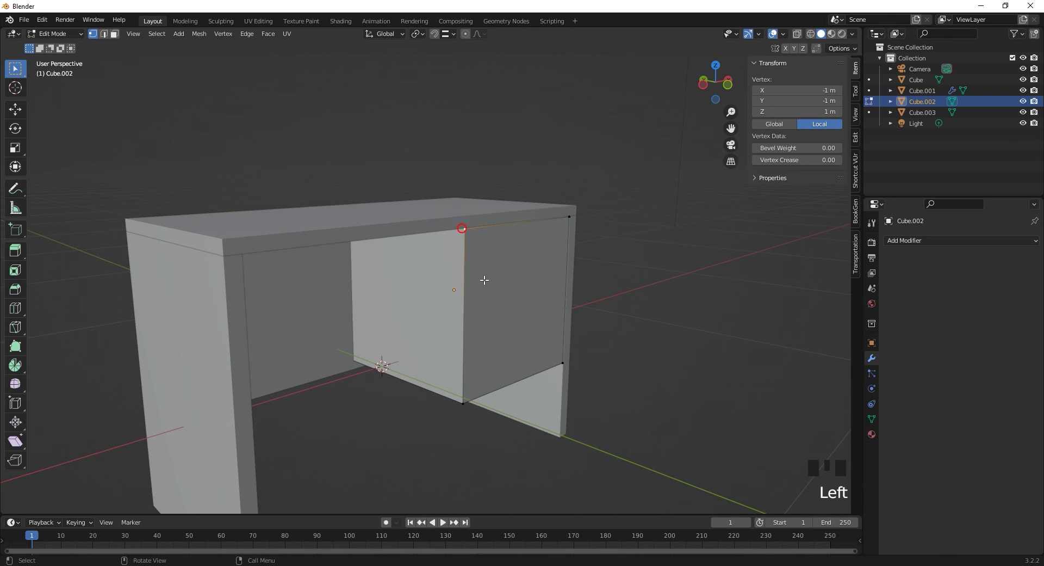
left_click(462, 402)
left_click(562, 362)
Step: Select the cube's front corner vertices again individually and try the Move and Rotate operations on the upper inner one
scroll(560, 180, "up", 7)
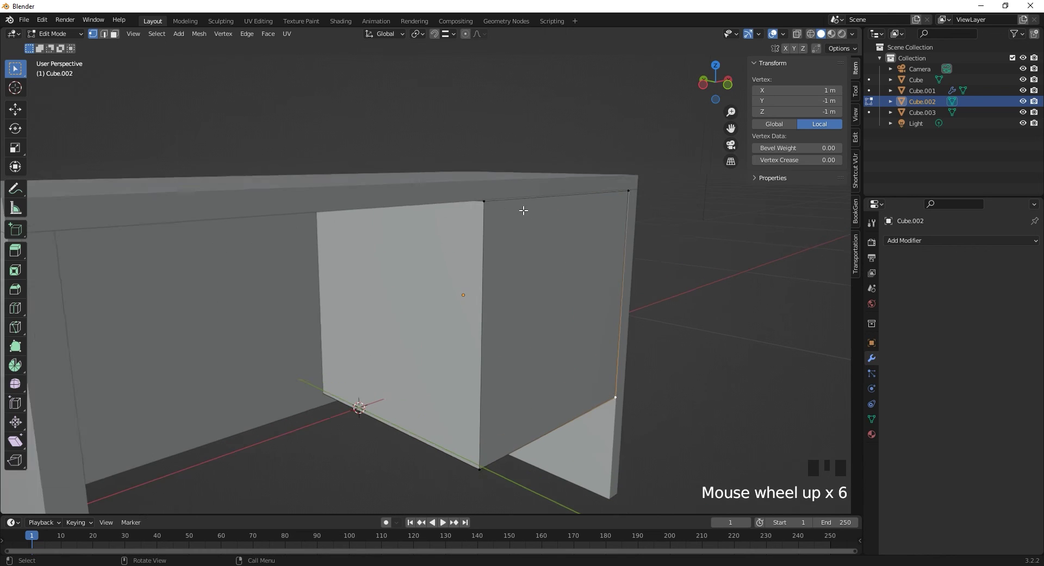
left_click(488, 197)
left_click(636, 187)
left_click(622, 401)
left_click(486, 199)
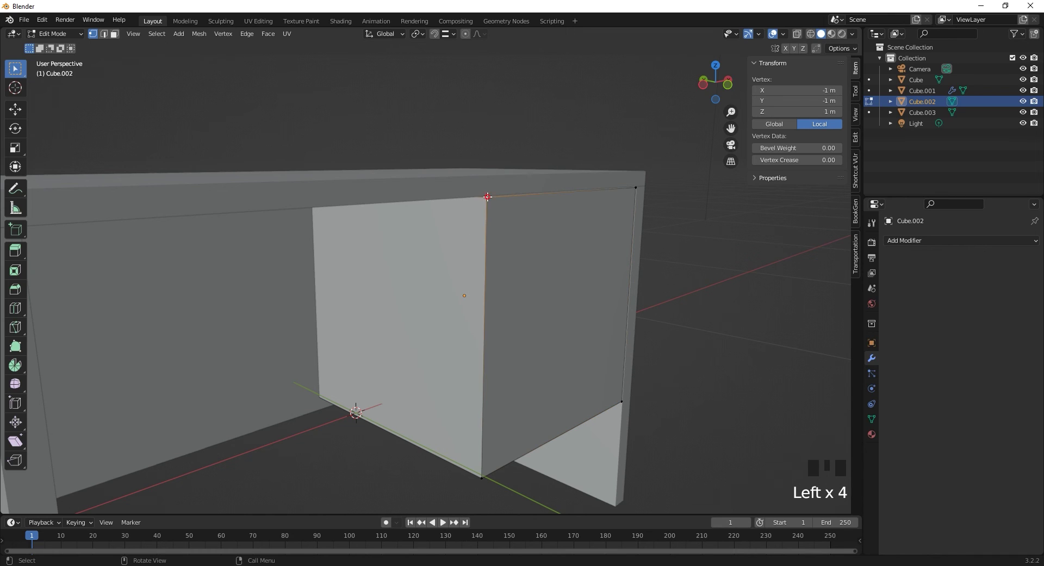
left_click(636, 188)
left_click(621, 401)
left_click(492, 205)
key("g")
key("r")
Step: In edge selection mode, select the cube's front vertical edge and its front upper edge, and try to move the upper one
left_click(102, 35)
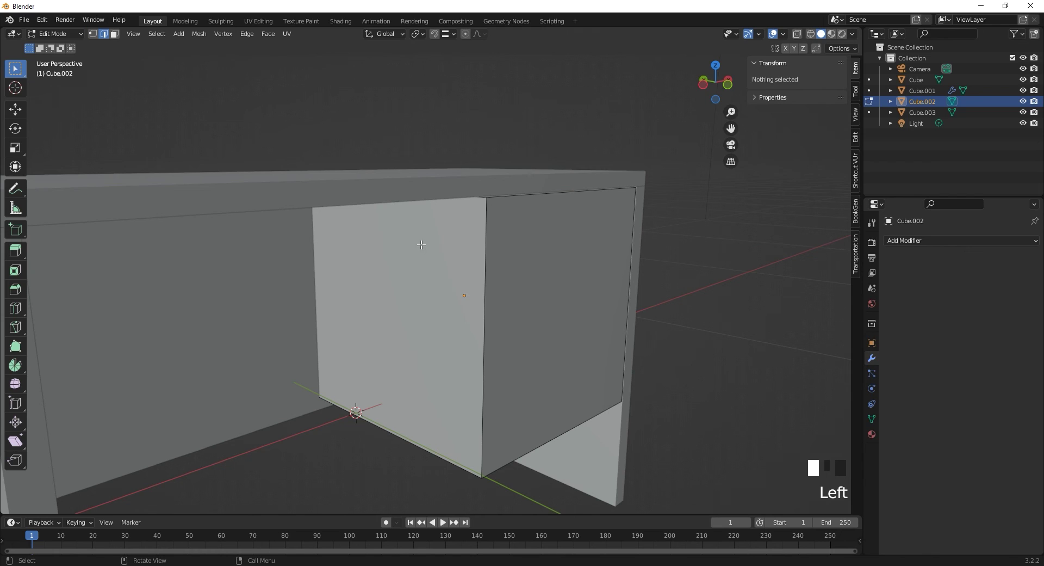
left_click(484, 277)
scroll(503, 218, "up", 3)
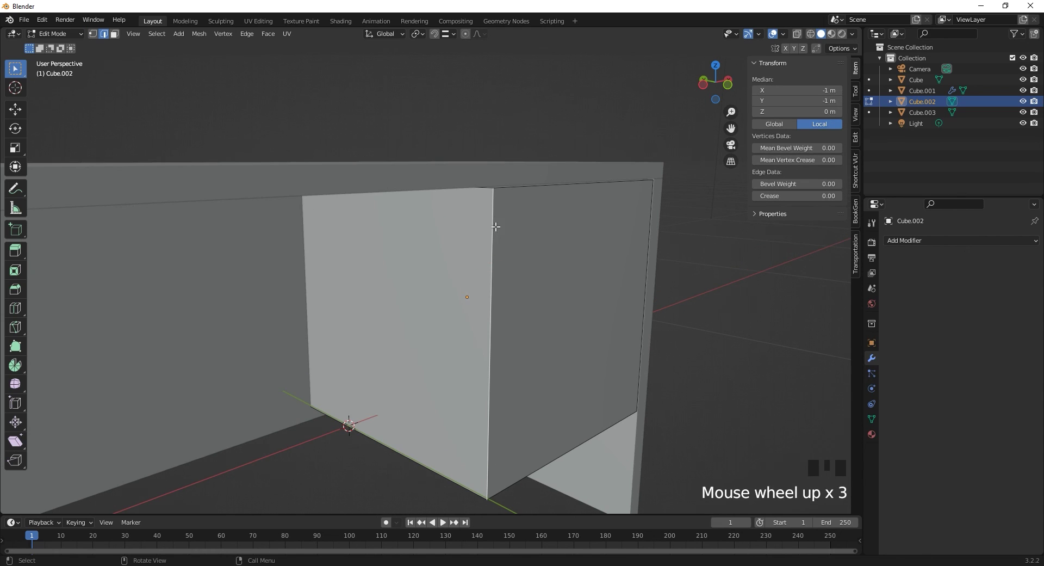
left_click(527, 187)
key("g")
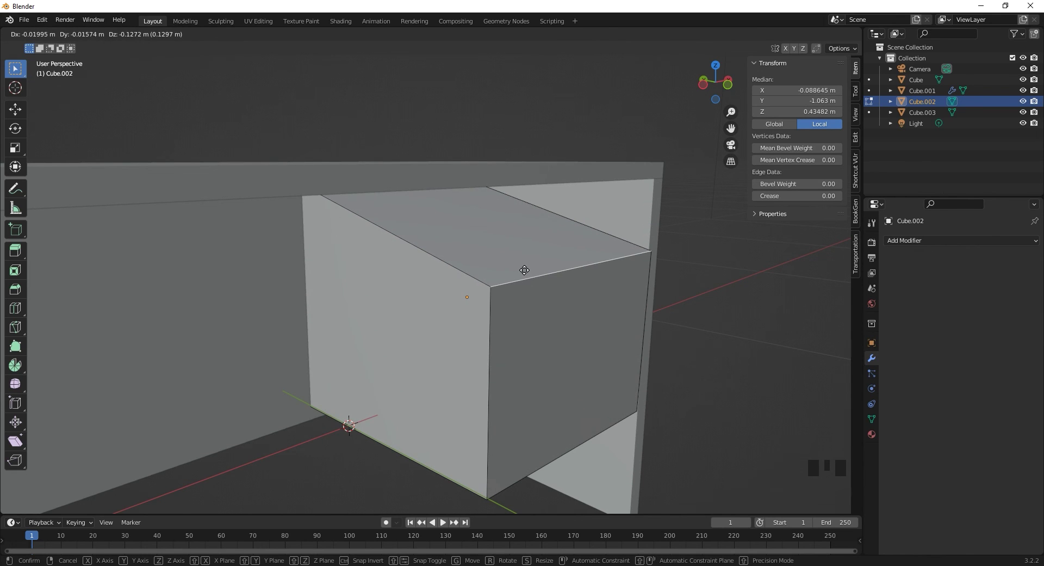
key("Escape")
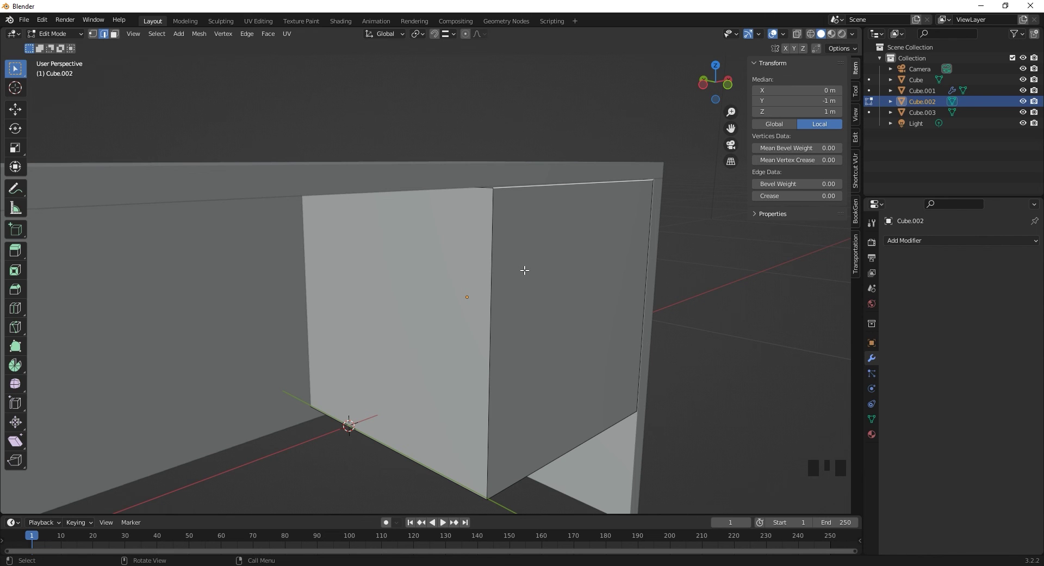
key("g")
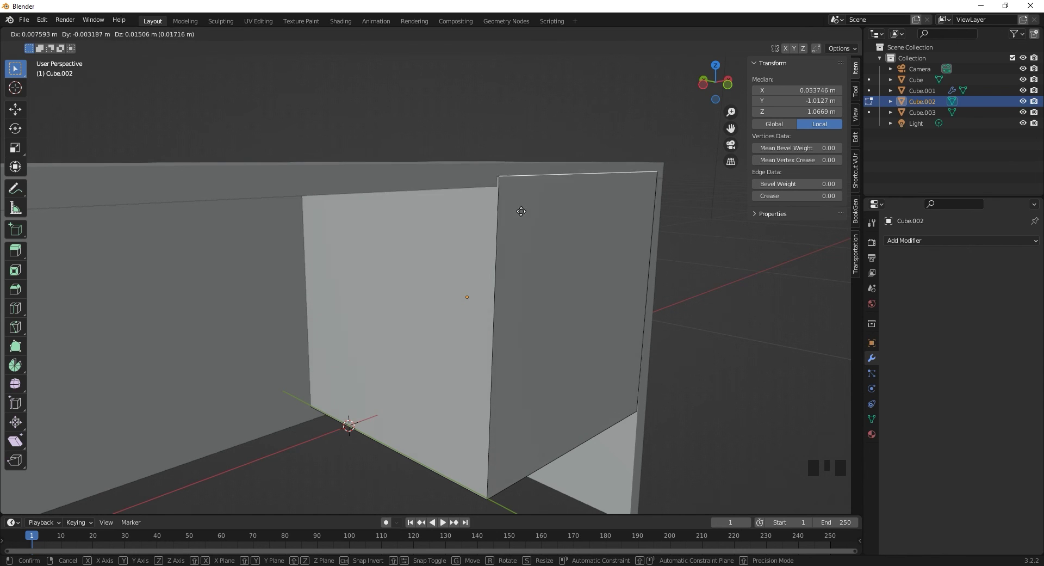
right_click(541, 226)
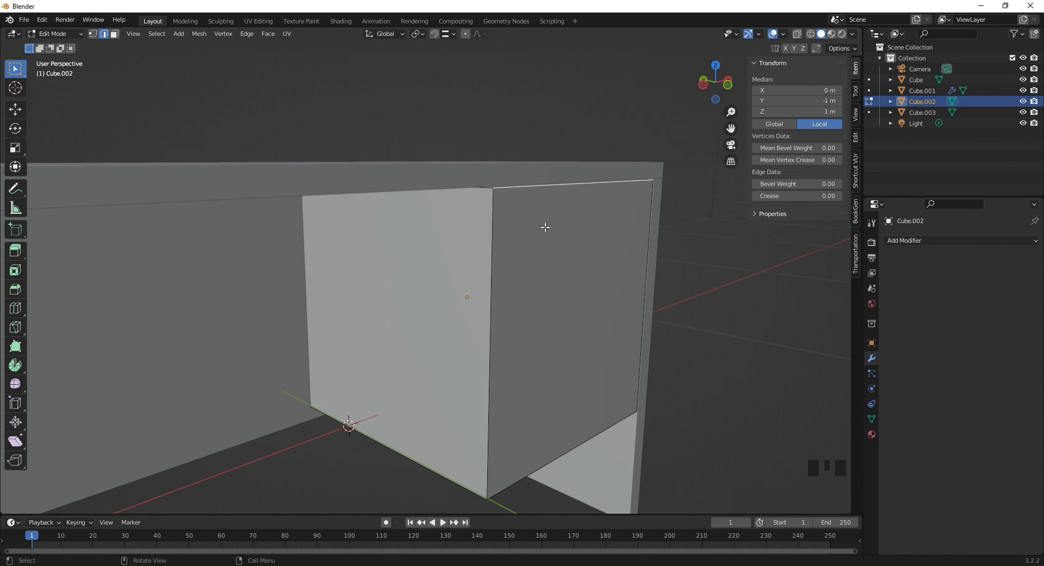
Step: Try to rotate and scale the cube's front upper edge
key("r")
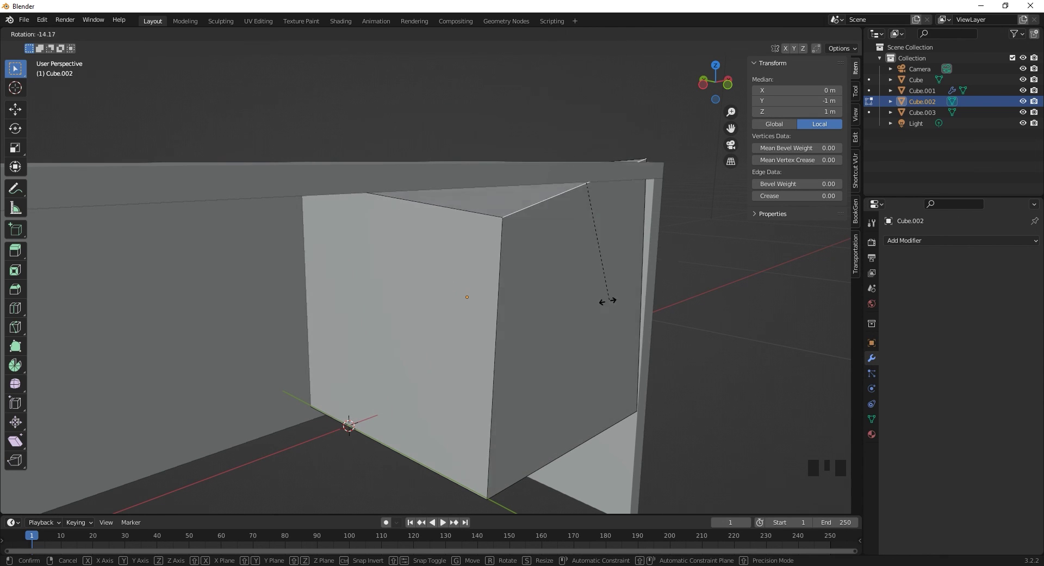
right_click(617, 201)
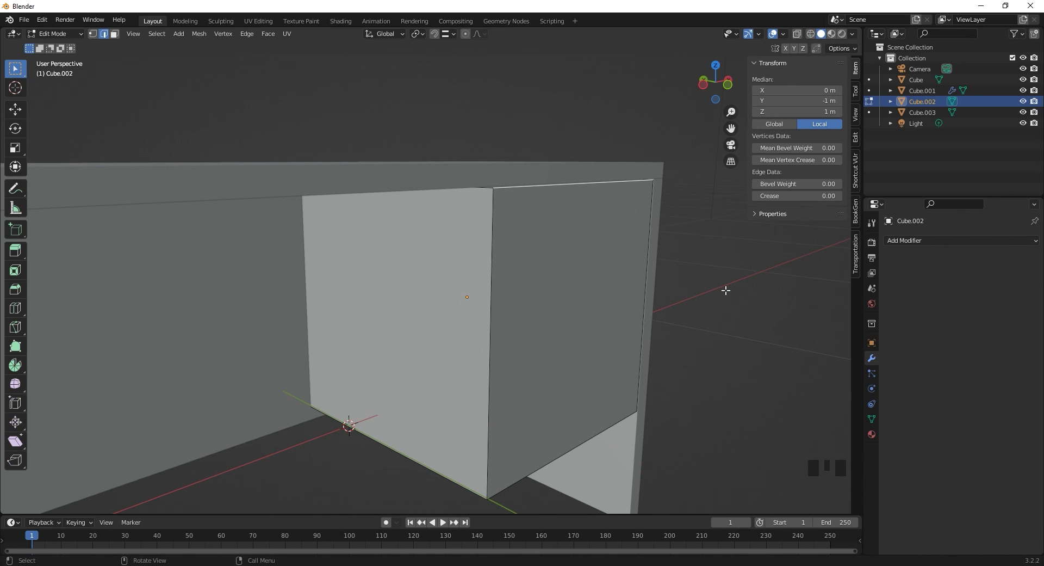
key("s")
right_click(661, 271)
Step: Switch to face selection mode and select the cube's inner side face and front face one at a time
left_click(115, 34)
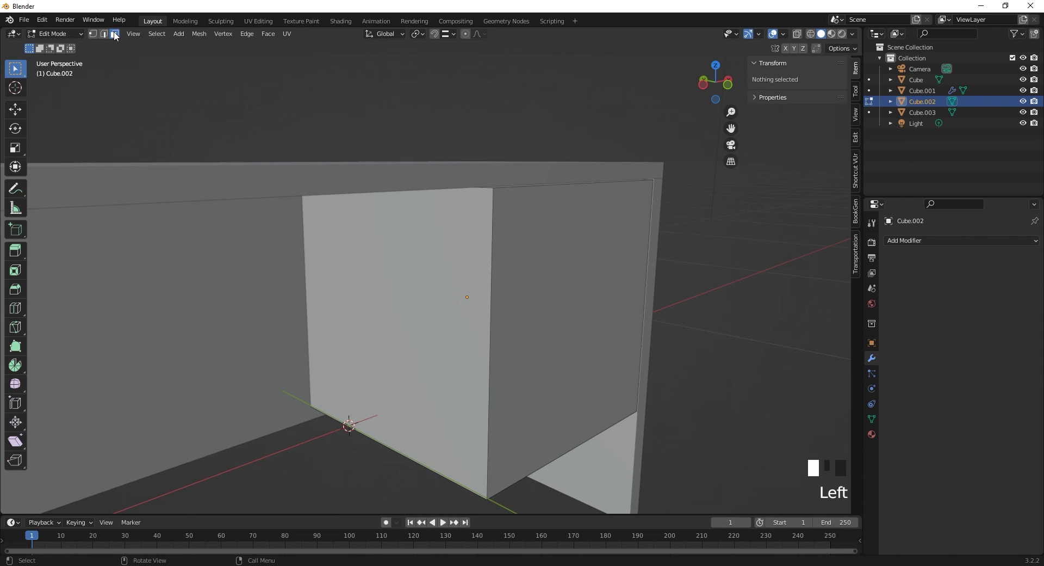
left_click(457, 279)
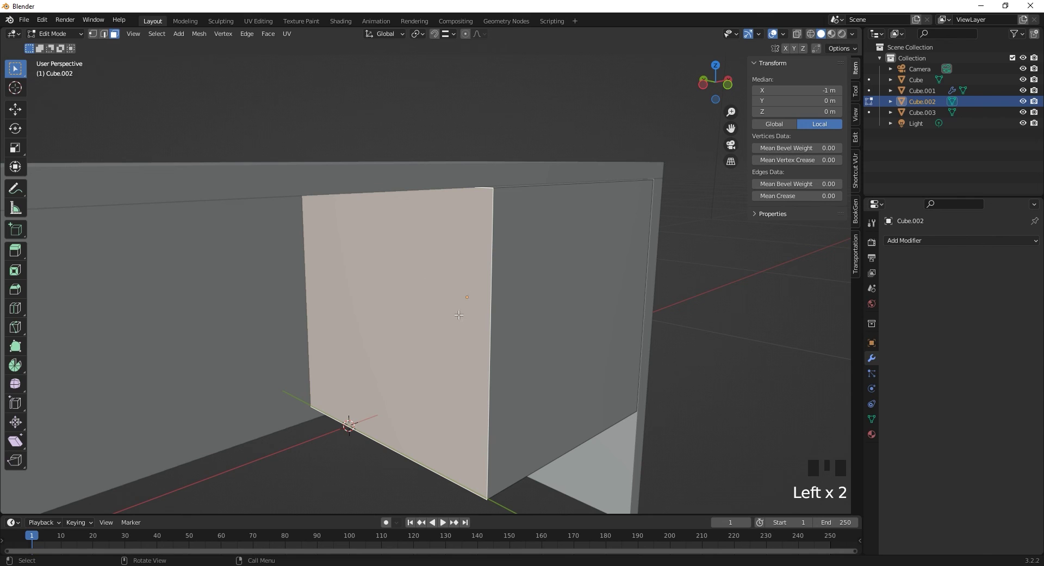
left_click(561, 302)
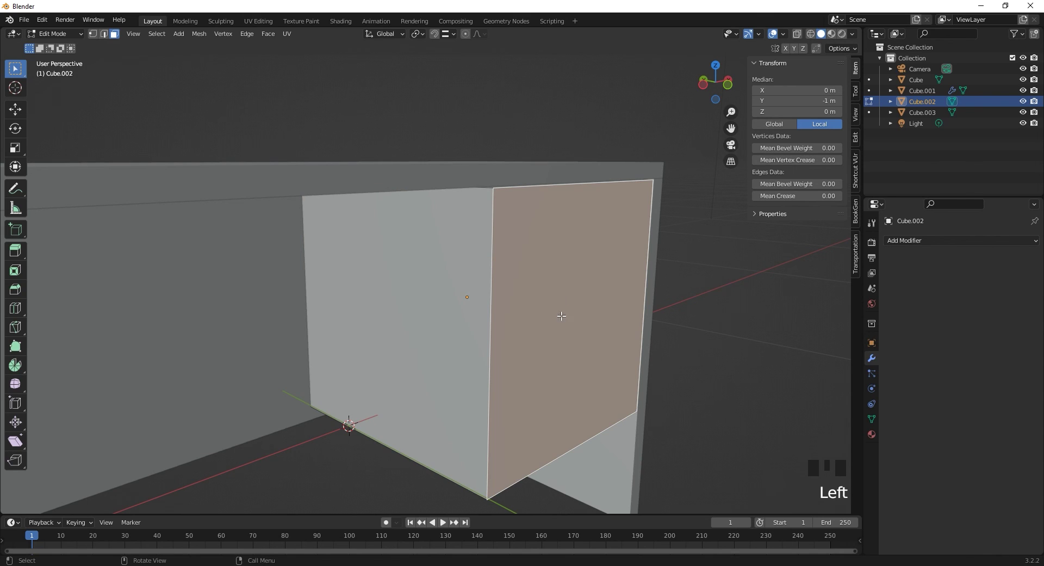
Step: Try to scale, rotate and move the cube's front face
key("s")
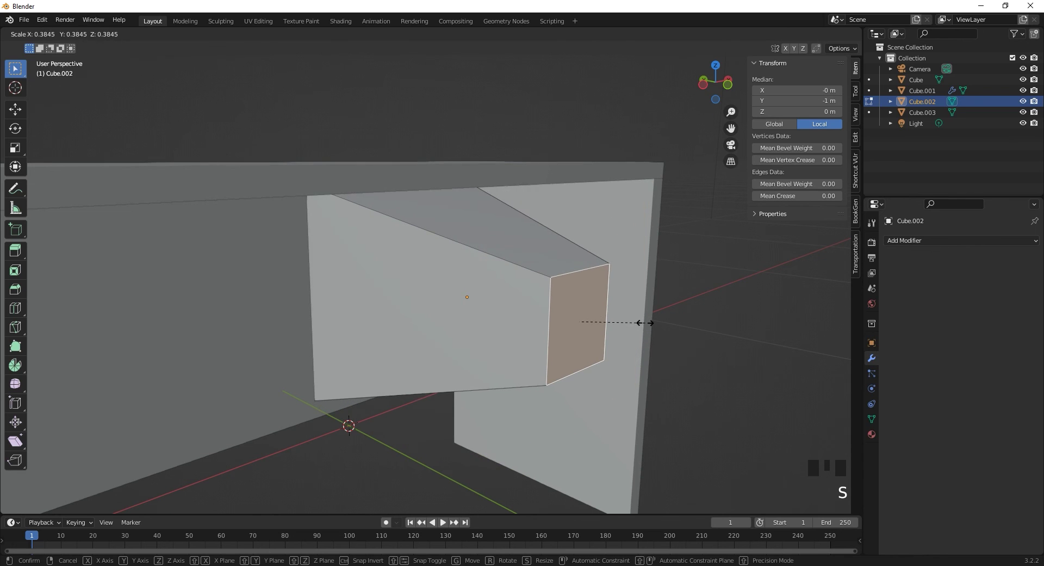
right_click(644, 322)
key("r")
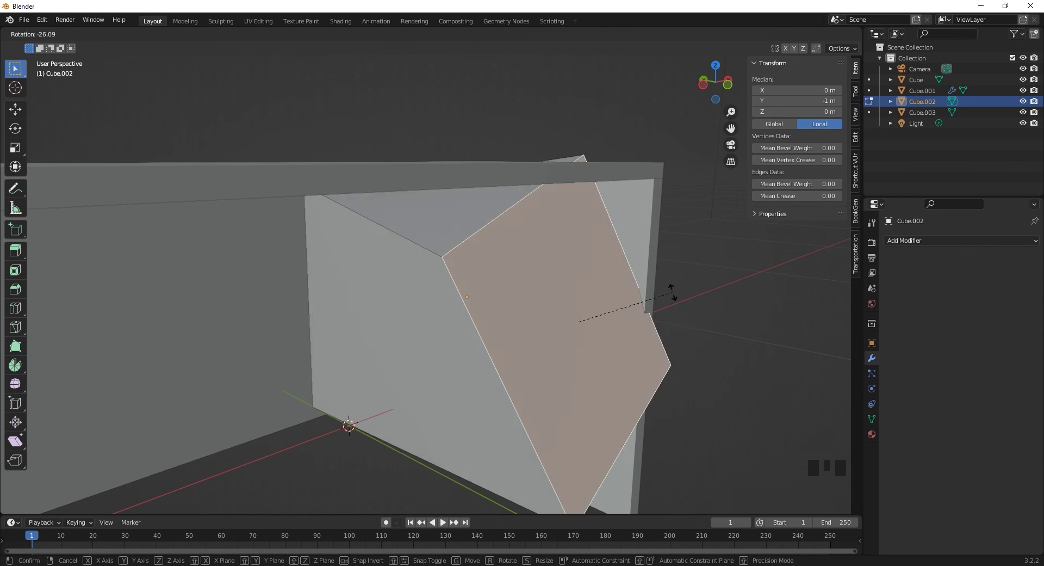
right_click(626, 314)
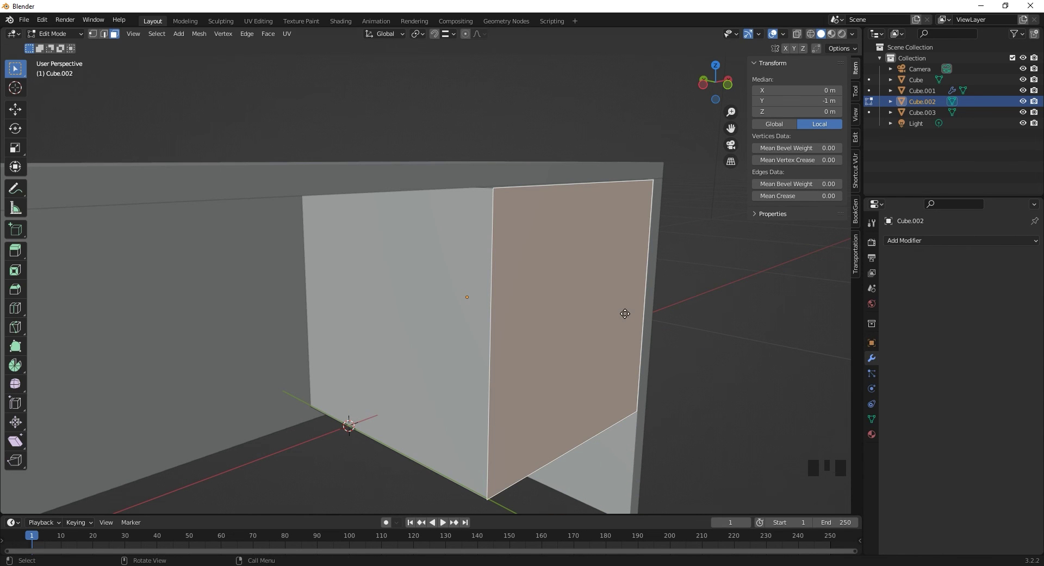
key("g")
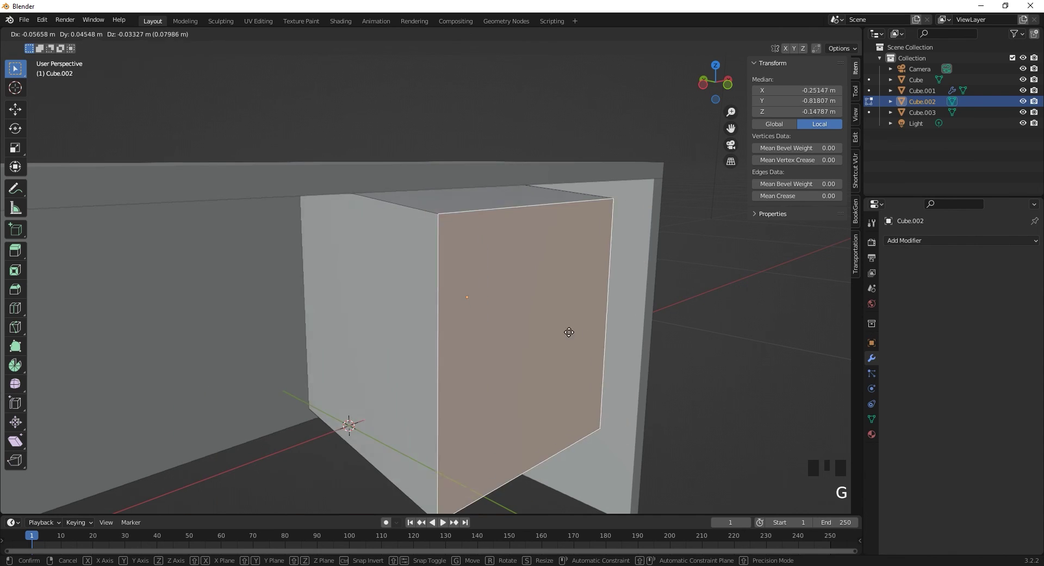
right_click(618, 313)
Step: Inset the cube's front face to leave a thin border around it
middle_click_drag(618, 314, 395, 289)
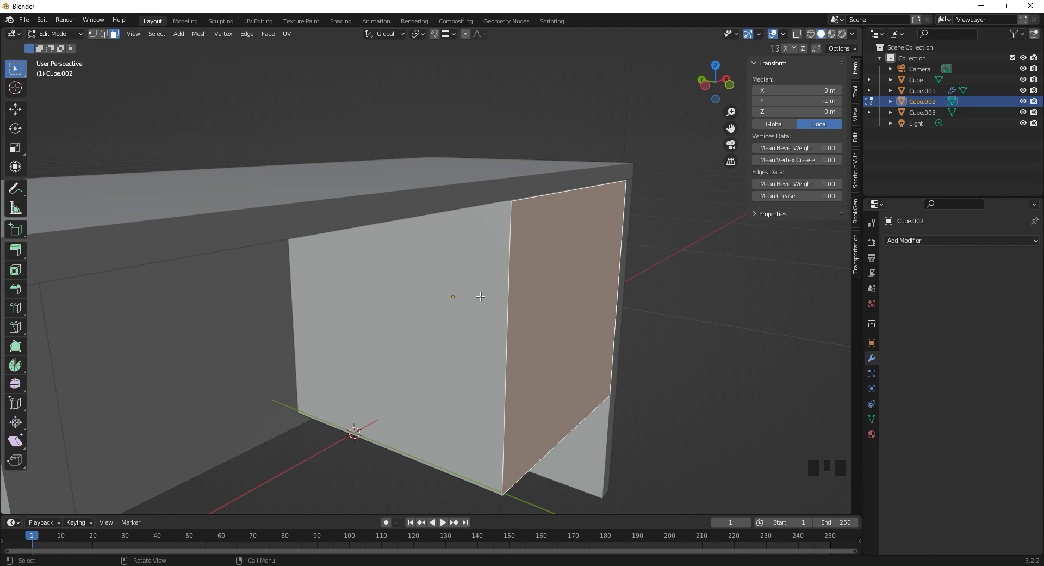
middle_click_drag(481, 295, 710, 325, "shift")
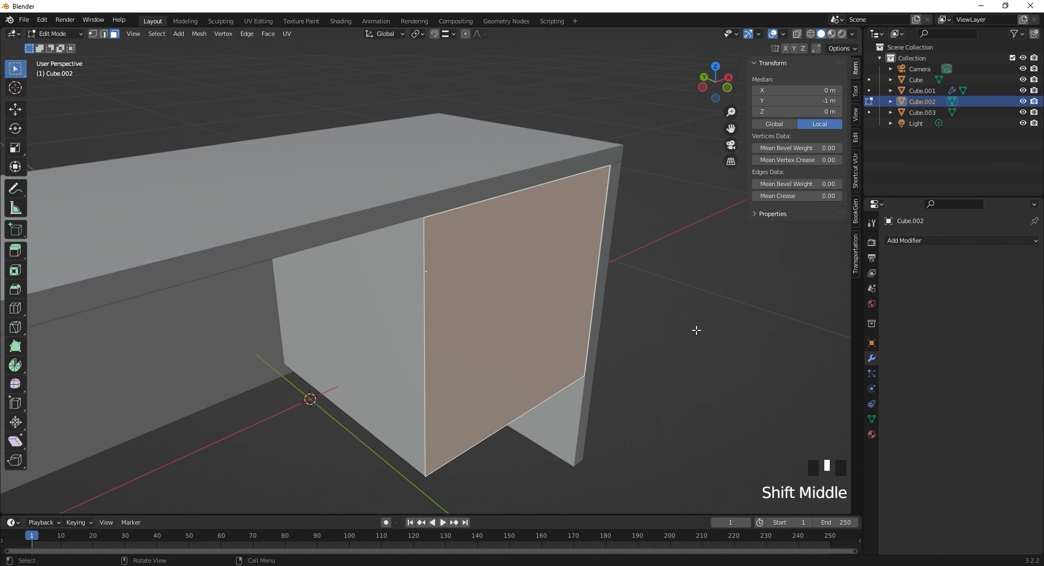
key("i")
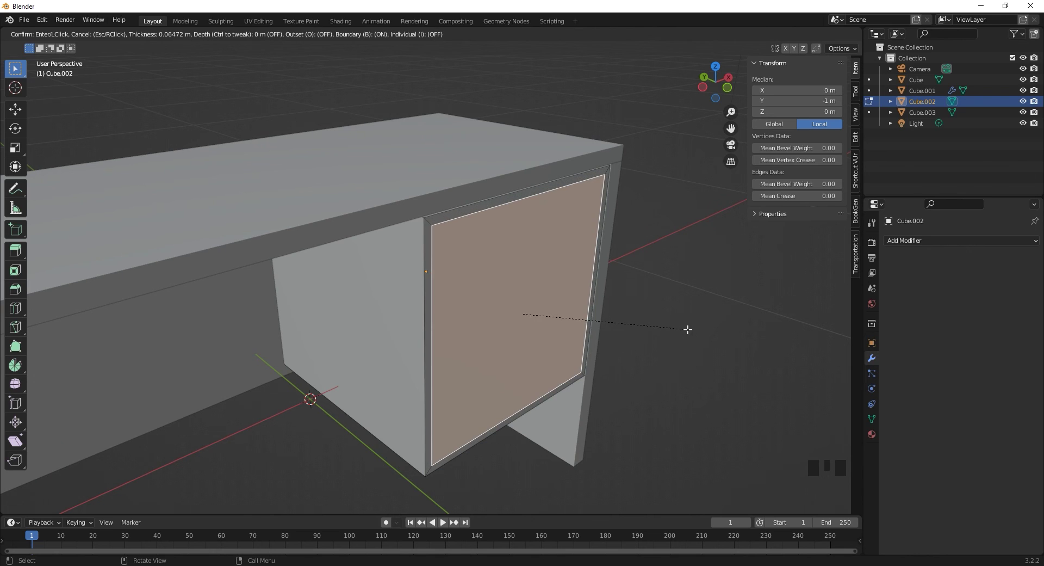
left_click(688, 330)
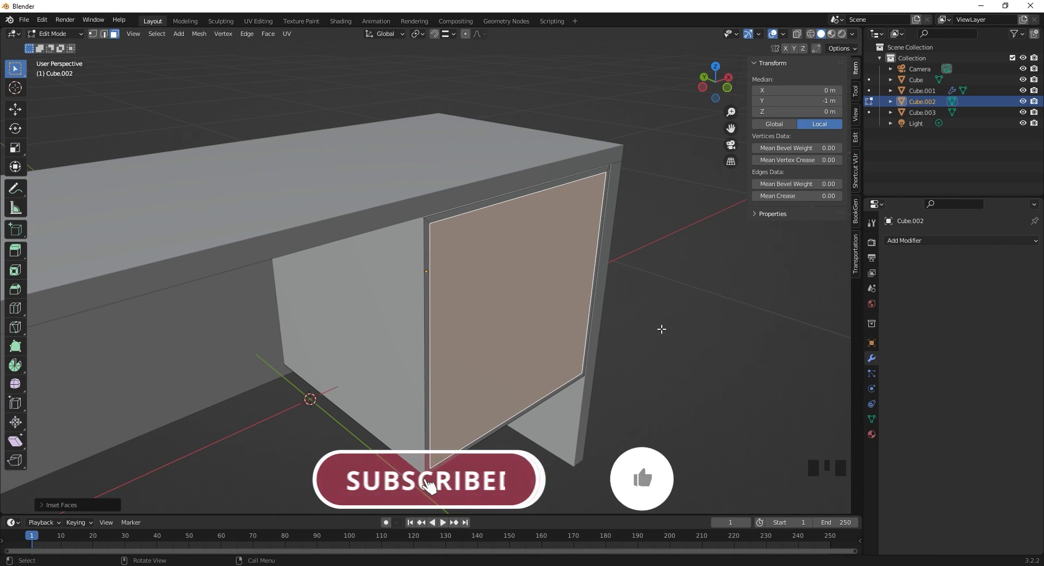
Step: Extrude the inset front face outward by about 0.165 m and return to Object Mode to inspect the shape
middle_click_drag(662, 326, 673, 311)
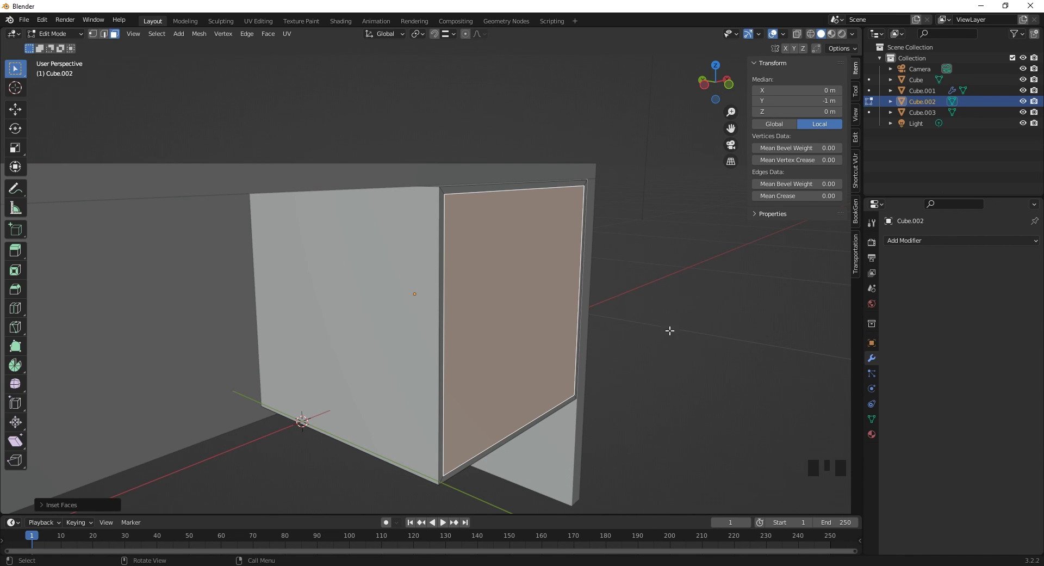
key("e")
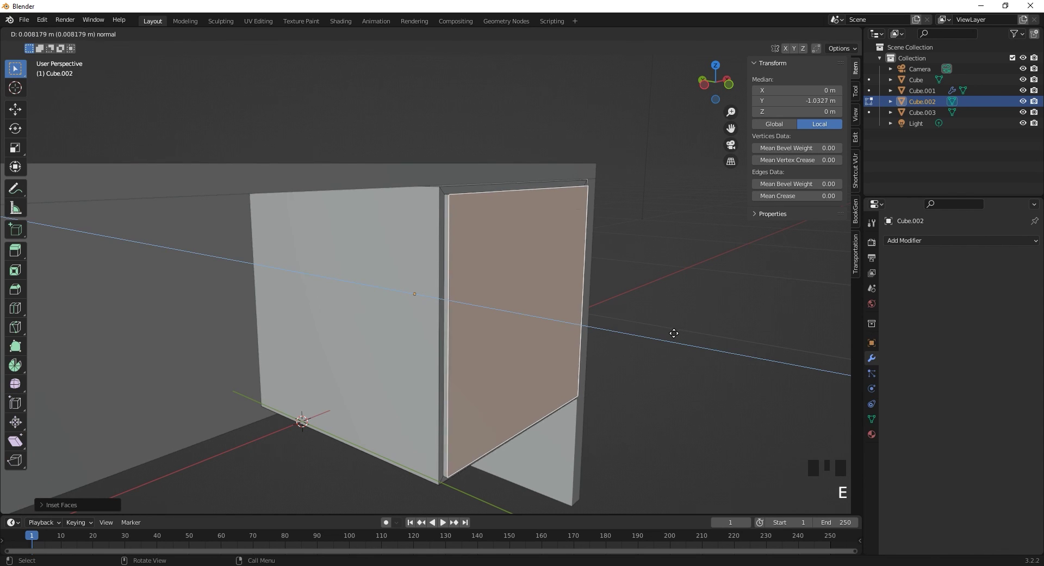
left_click(758, 361)
key("Tab")
middle_click_drag(758, 362, 622, 345)
middle_click_drag(620, 342, 730, 360)
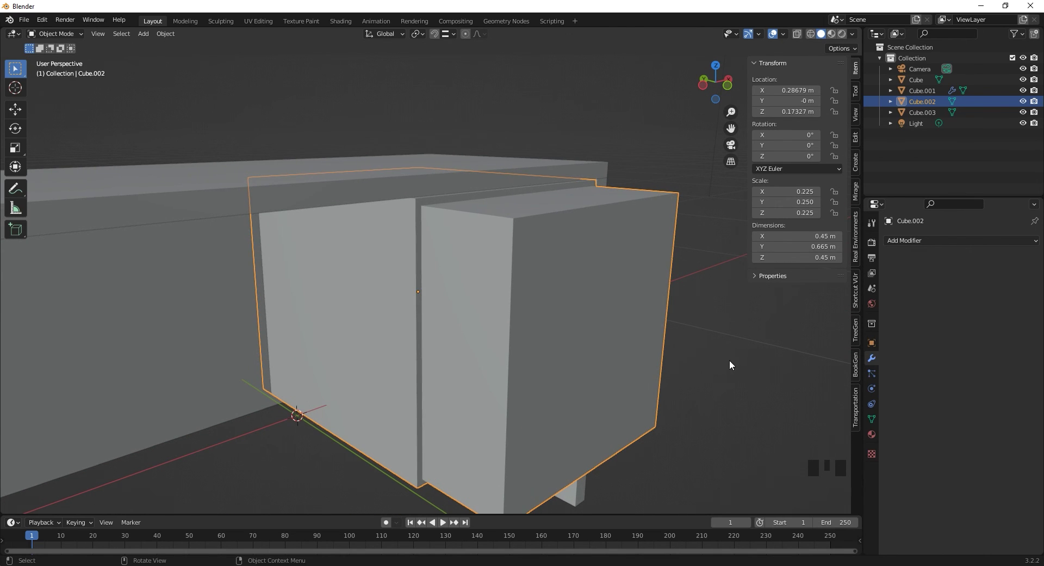
Step: Go back into Edit Mode and undo the outward extrusion, keeping the inset front face
key("Tab")
key("ctrl+z")
key("ctrl+z")
key("ctrl+z")
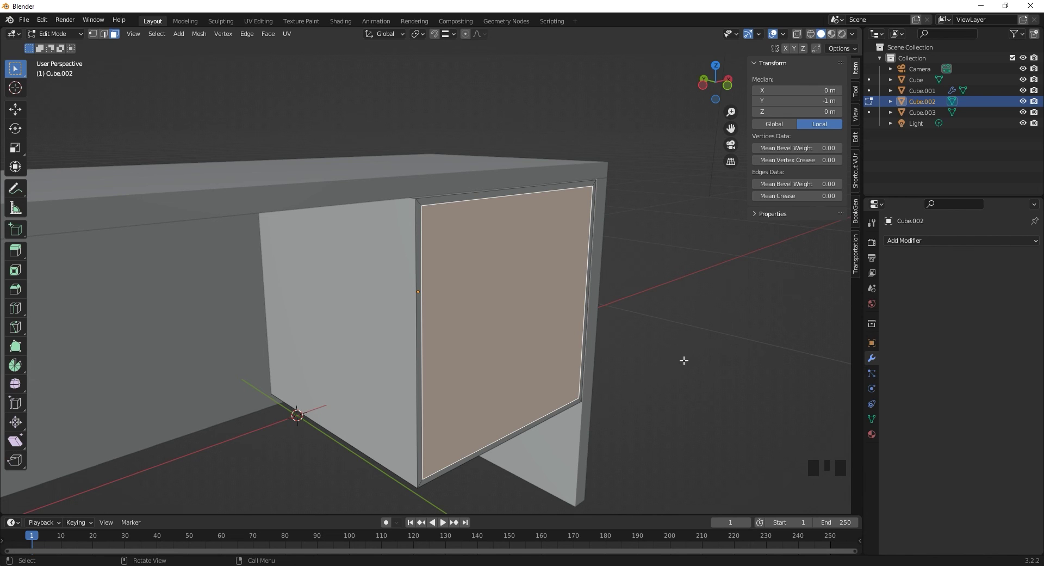
Step: Extrude the inset face about 0.41 m into the cube and, with X-ray on, move it about 0.05 m further back along Y
key("e")
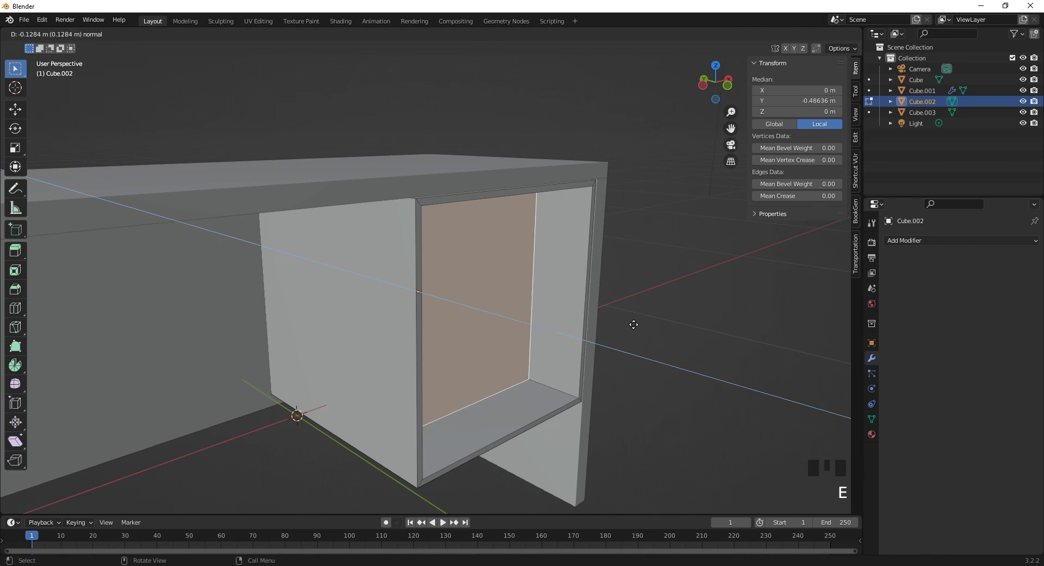
left_click(543, 307)
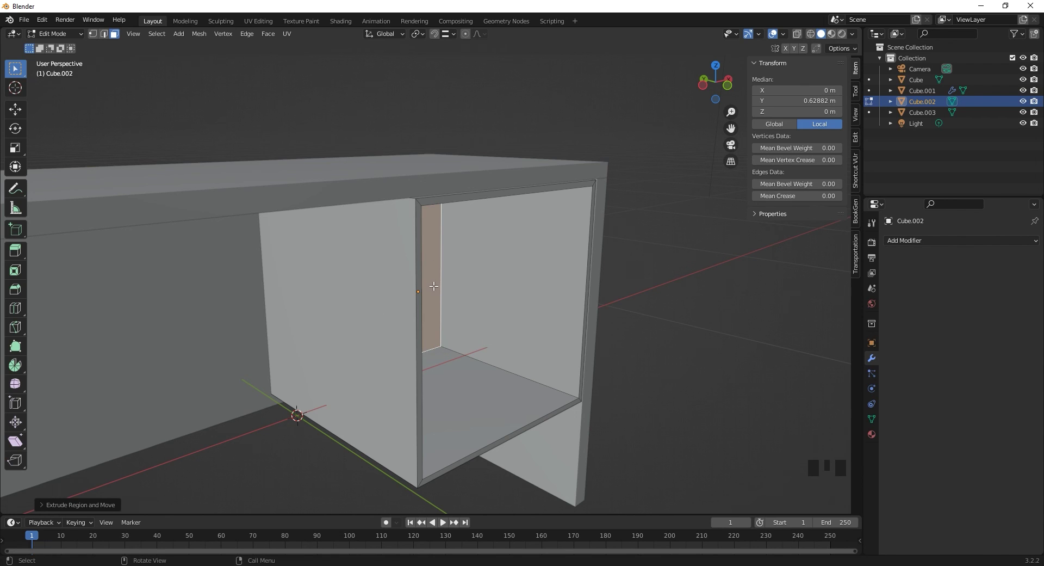
left_click(798, 35)
middle_click_drag(348, 272, 386, 310)
key("g")
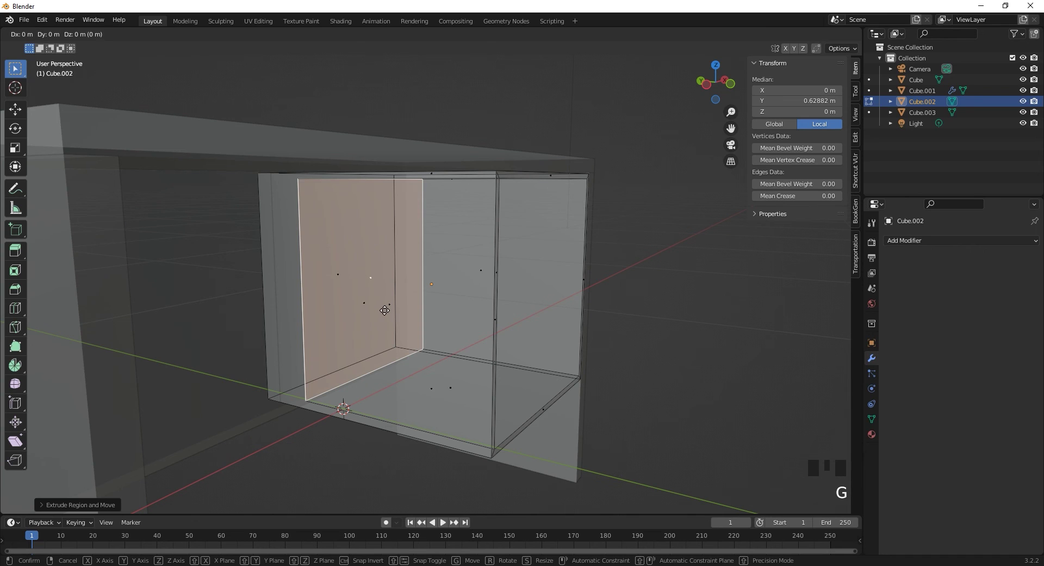
key("y")
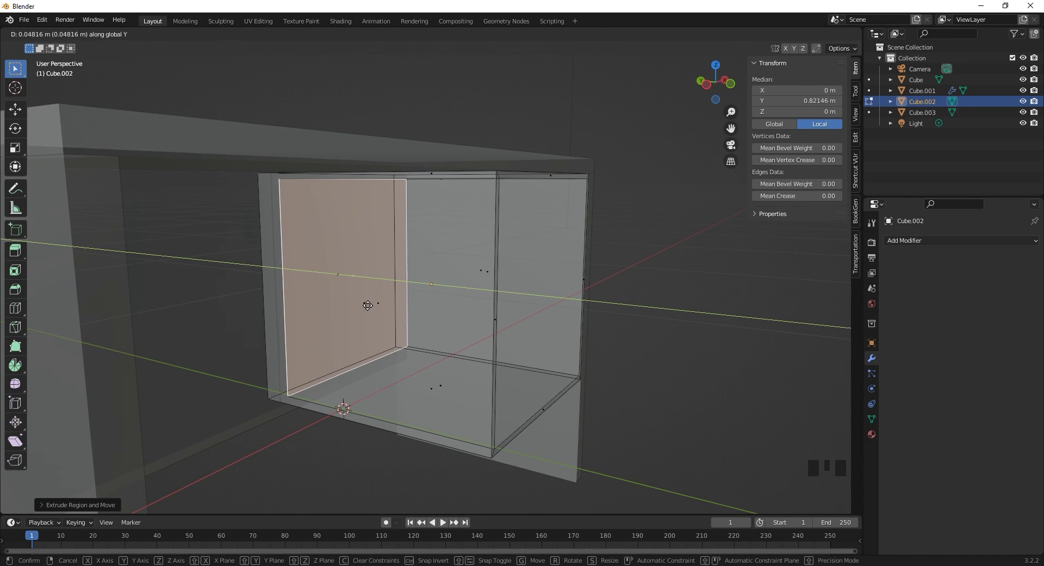
left_click(361, 306)
middle_click_drag(517, 336, 466, 342)
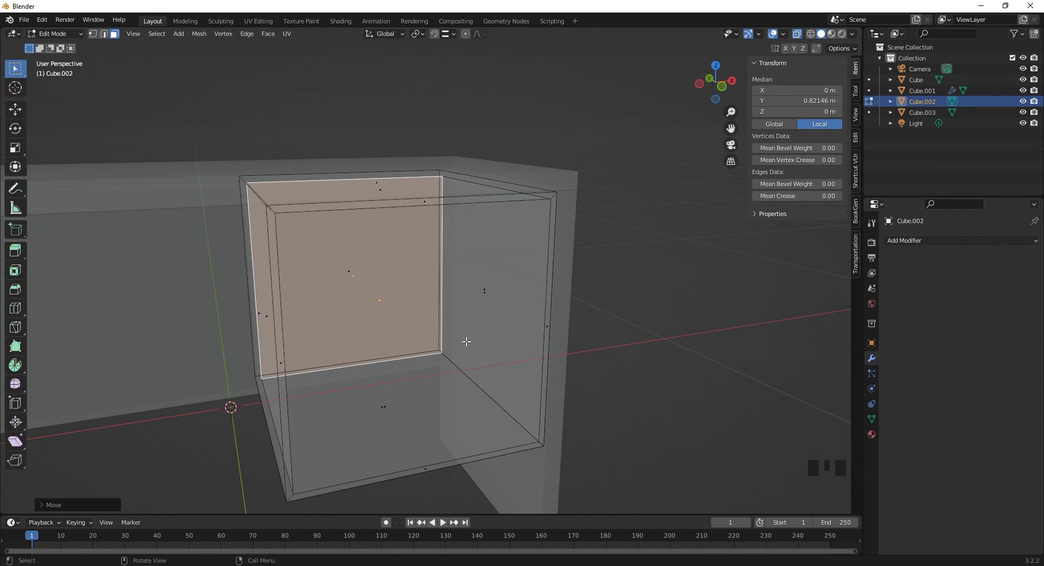
Step: Turn off X-ray and return the hollowed cabinet to Object Mode
key("alt+z")
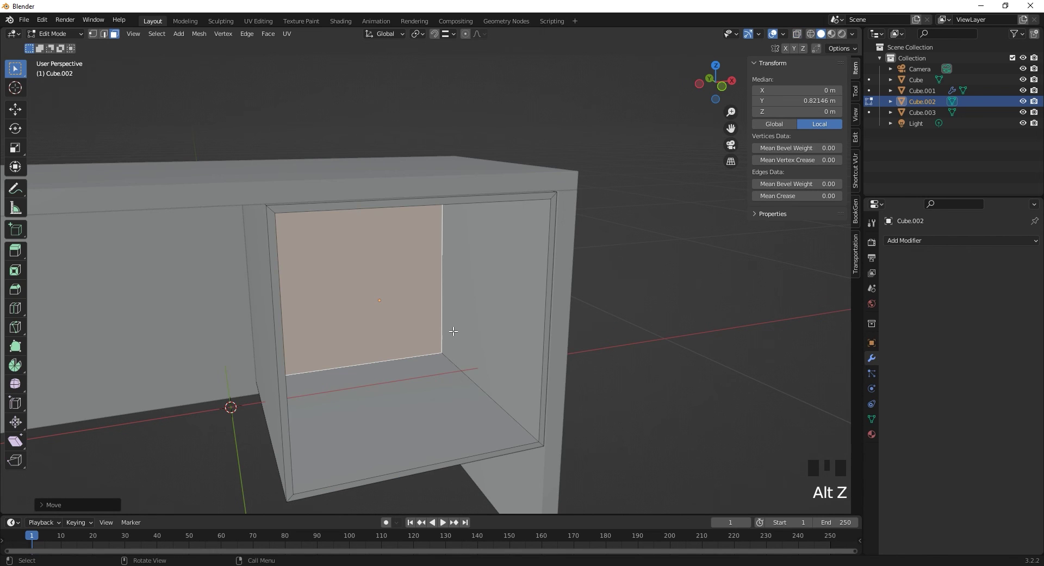
scroll(453, 331, "down", 3)
key("Tab")
scroll(694, 318, "down", 2)
scroll(693, 318, "down", 4)
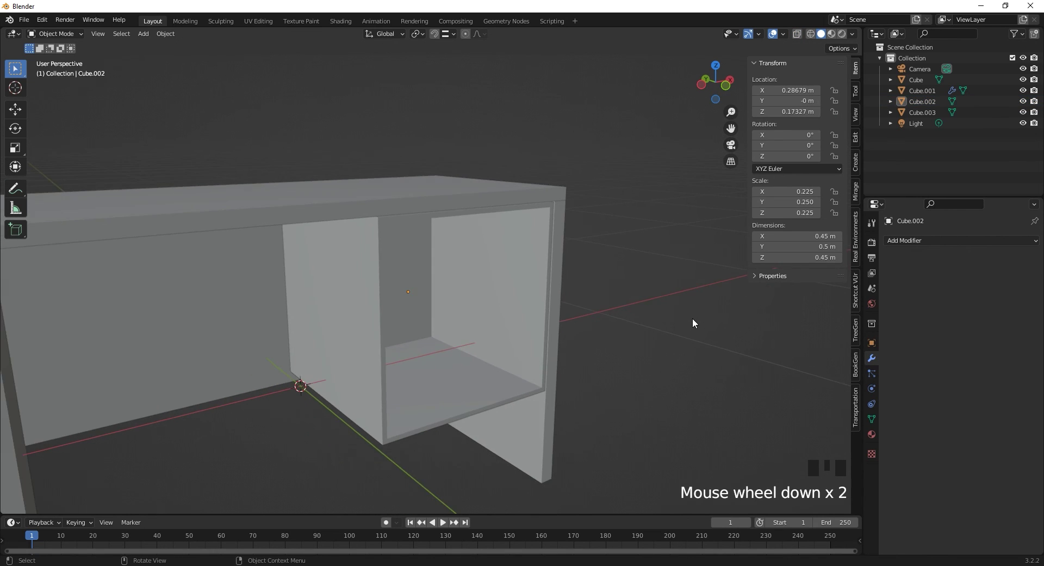
scroll(623, 328, "down", 1)
middle_click_drag(510, 357, 595, 361)
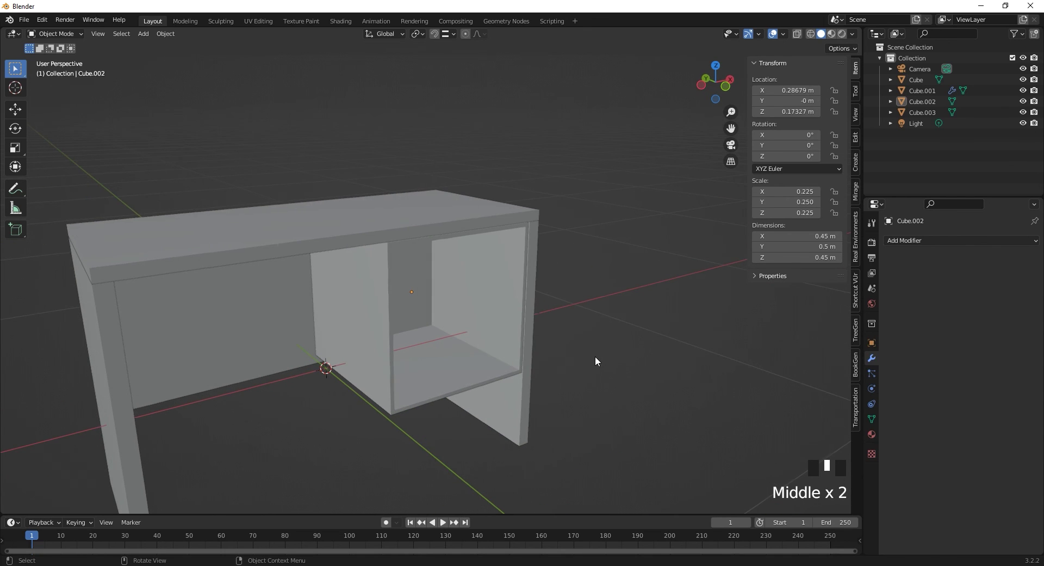
Step: Select the tabletop, back panel, side panels and hollow cabinet one after another and examine the desk from several angles
left_click(250, 238)
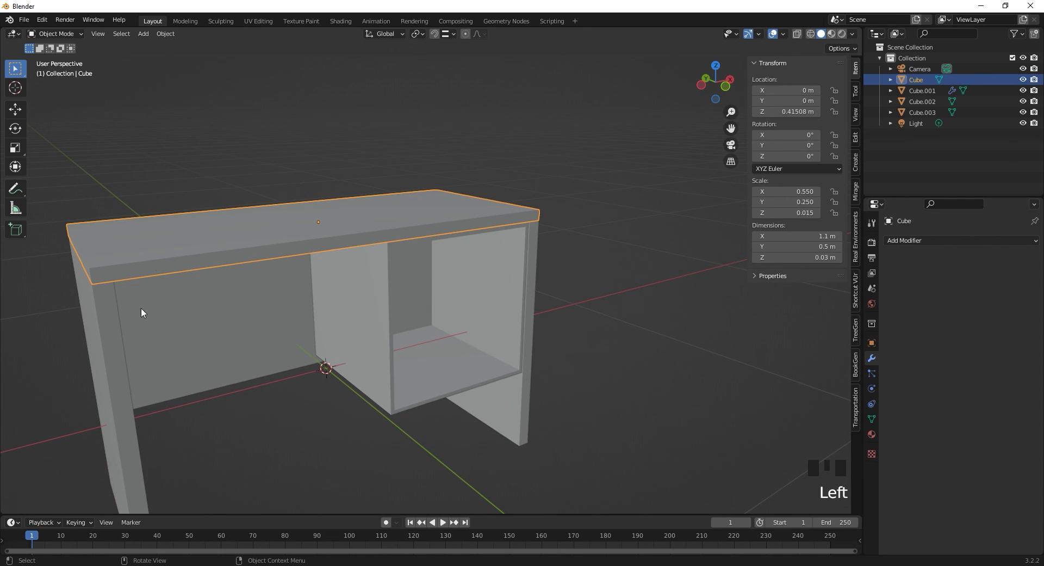
left_click(225, 322)
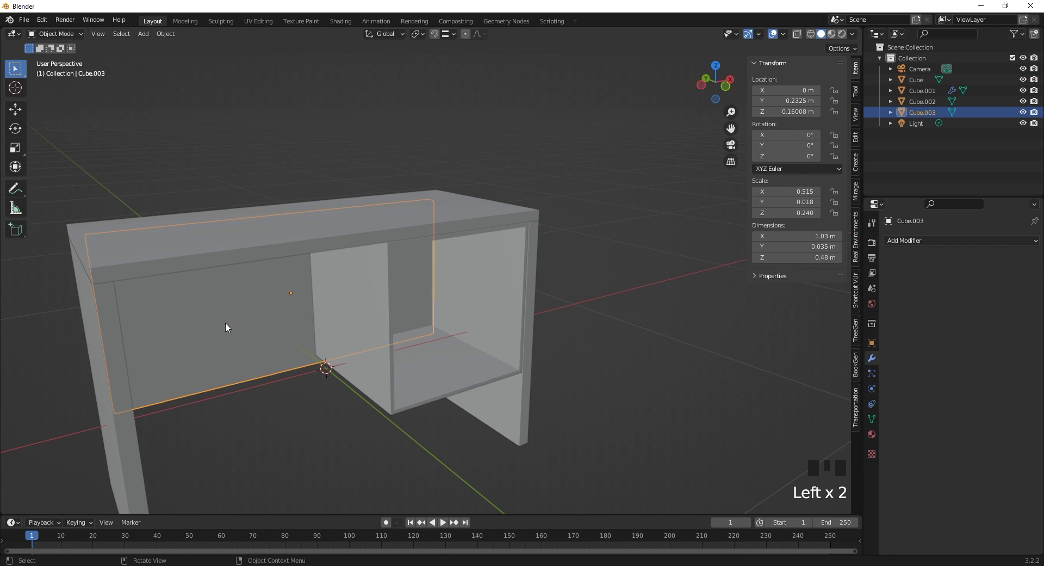
left_click(136, 452)
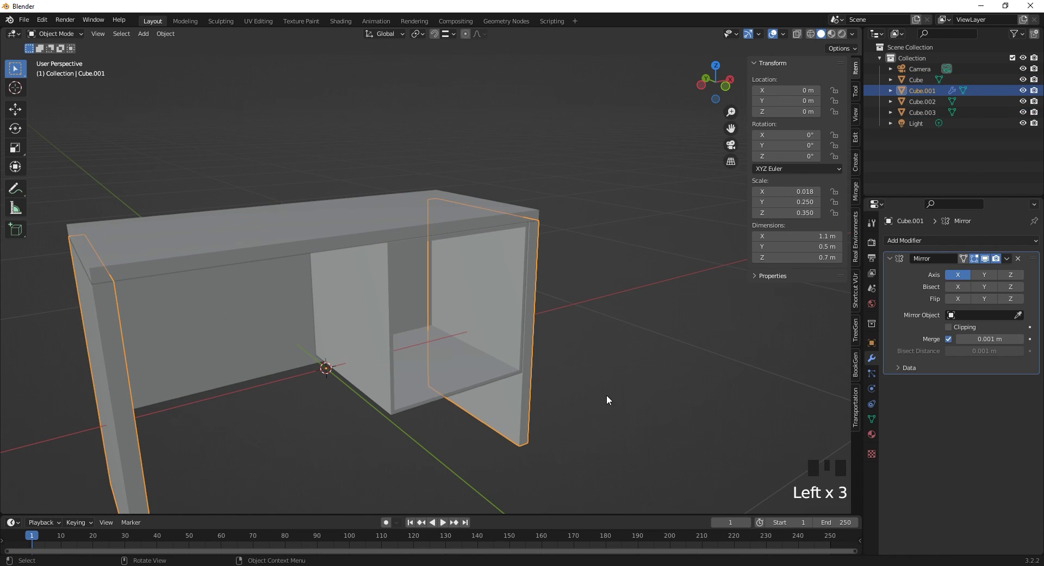
left_click(369, 315)
scroll(429, 312, "down", 3)
middle_click_drag(429, 313, 408, 318)
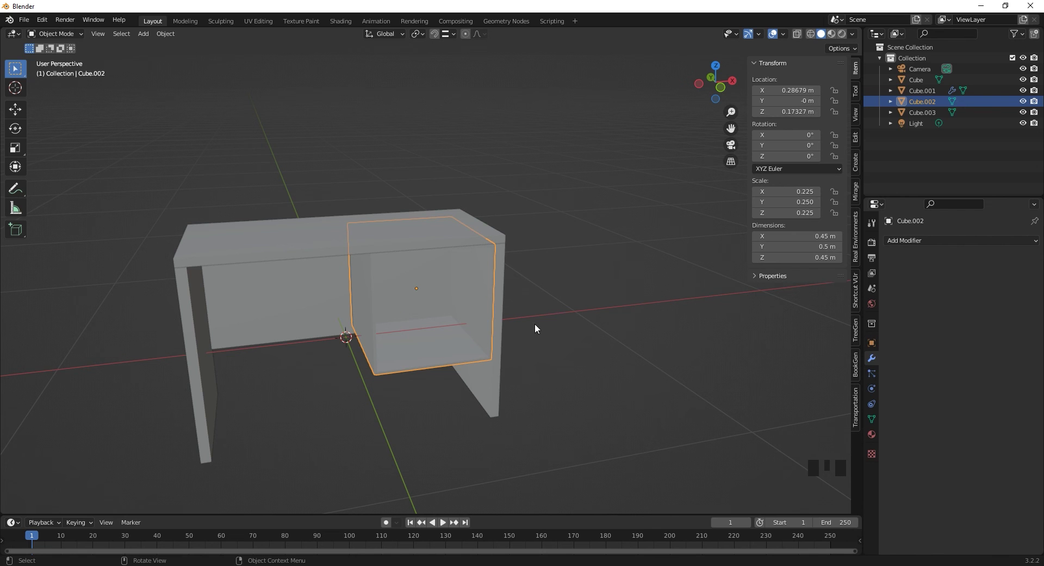
middle_click_drag(315, 299, 348, 305)
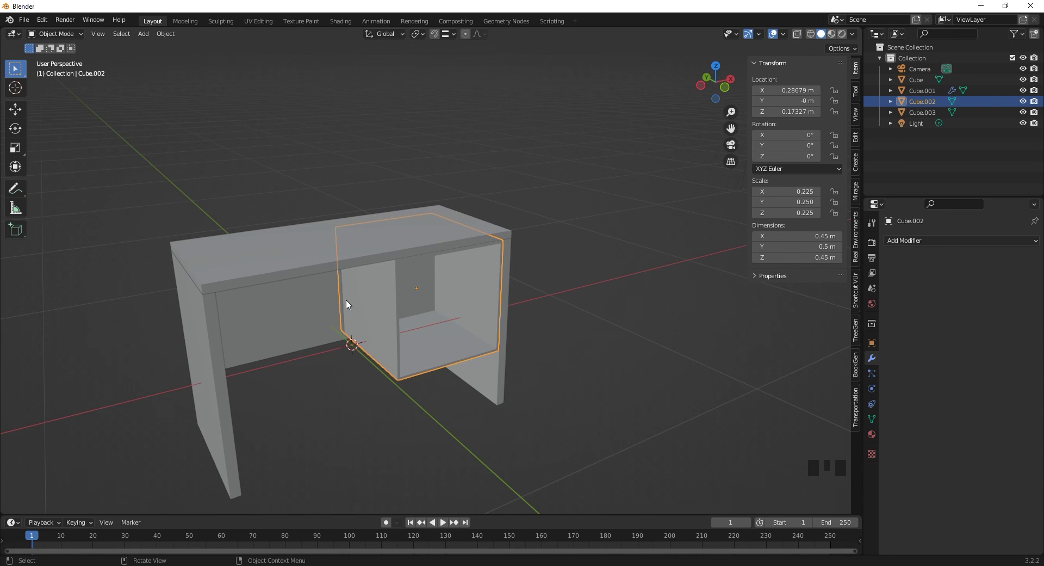
middle_click_drag(599, 345, 492, 328)
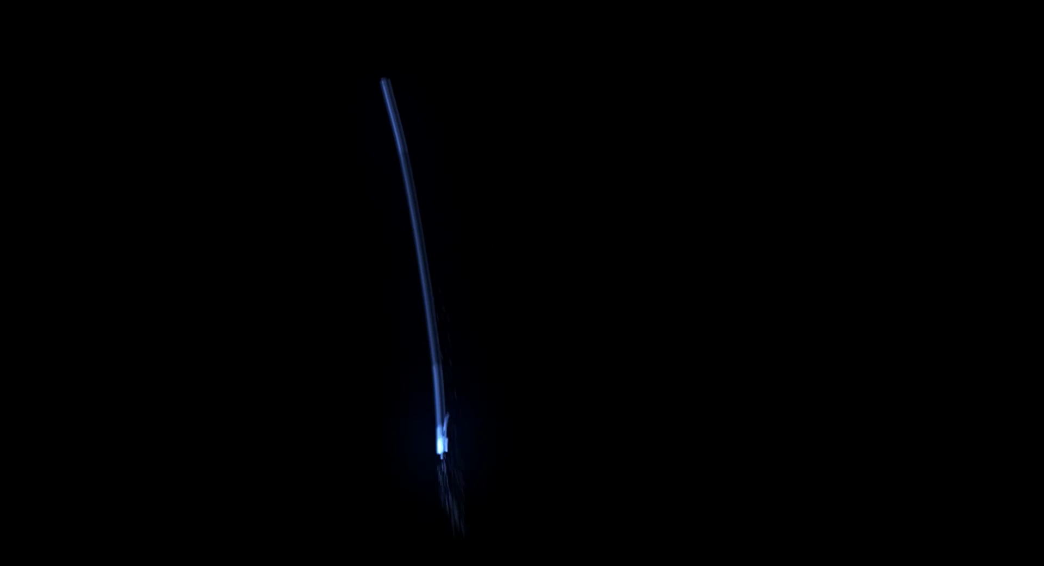